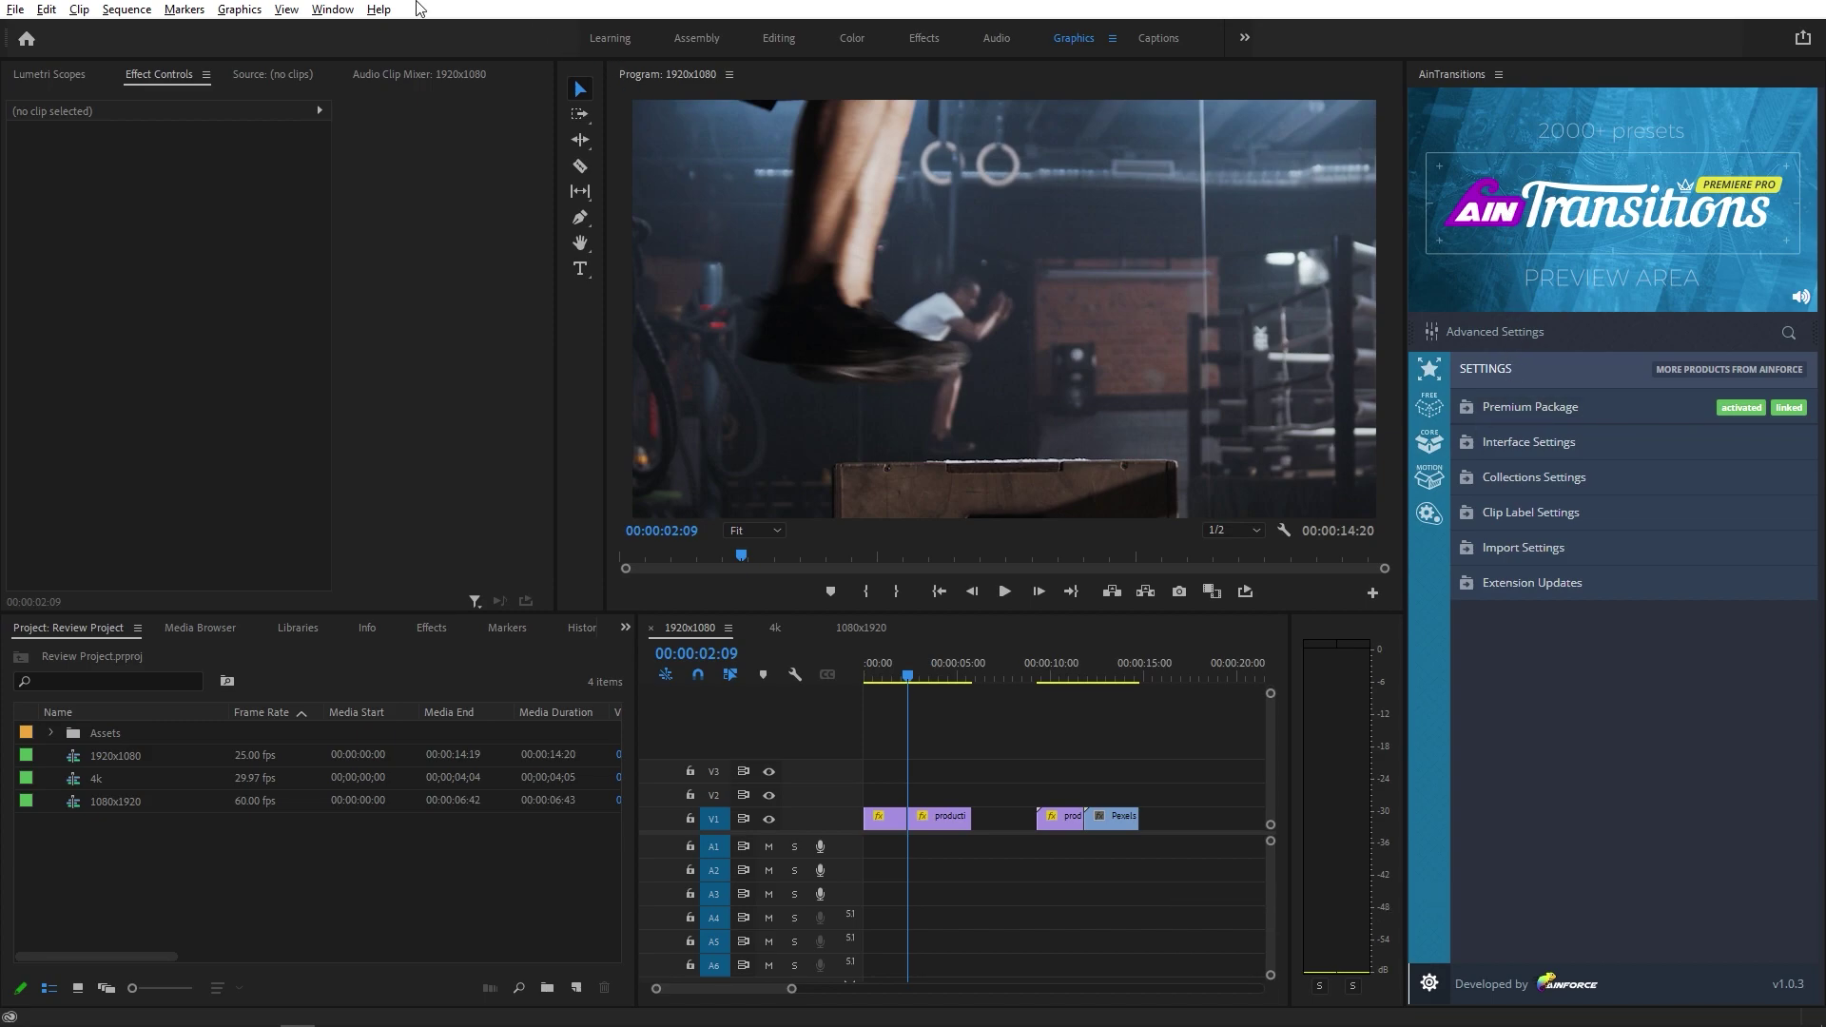
- Check Window > Extensions, then drag the panel divider left to enlarge AinTransitions
click(328, 9)
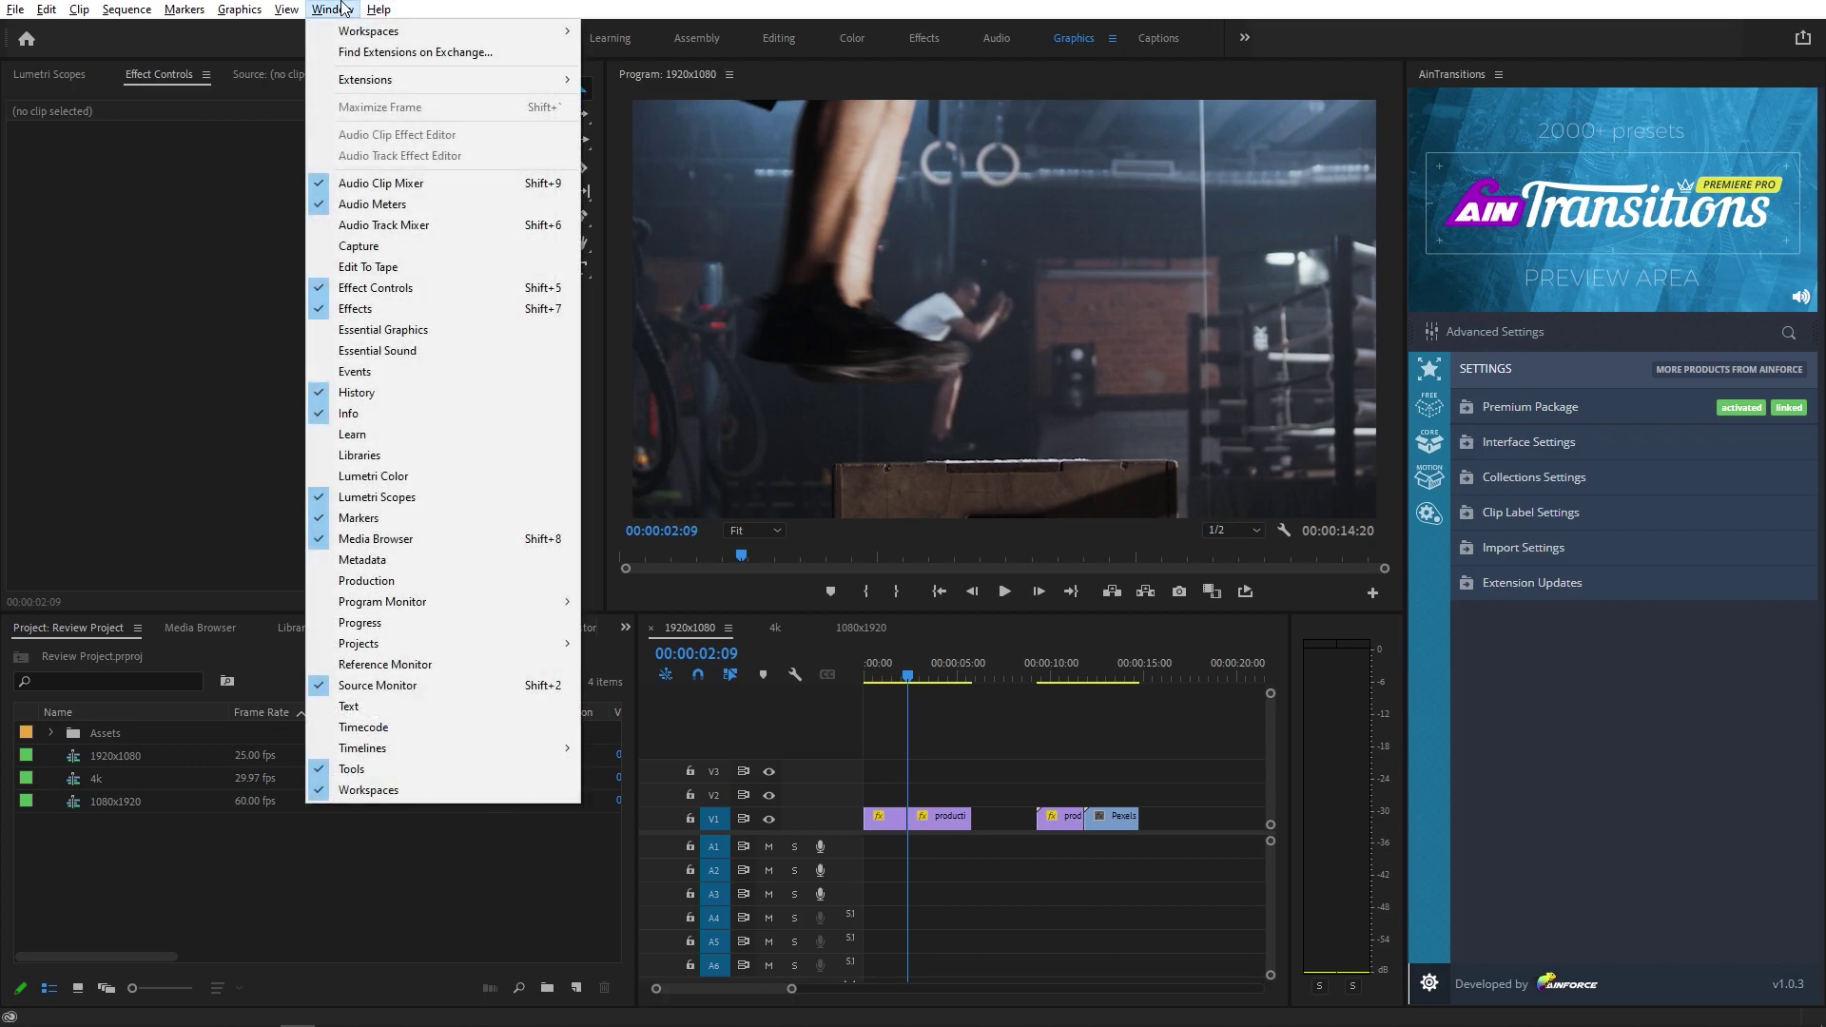
mouse_move(388, 80)
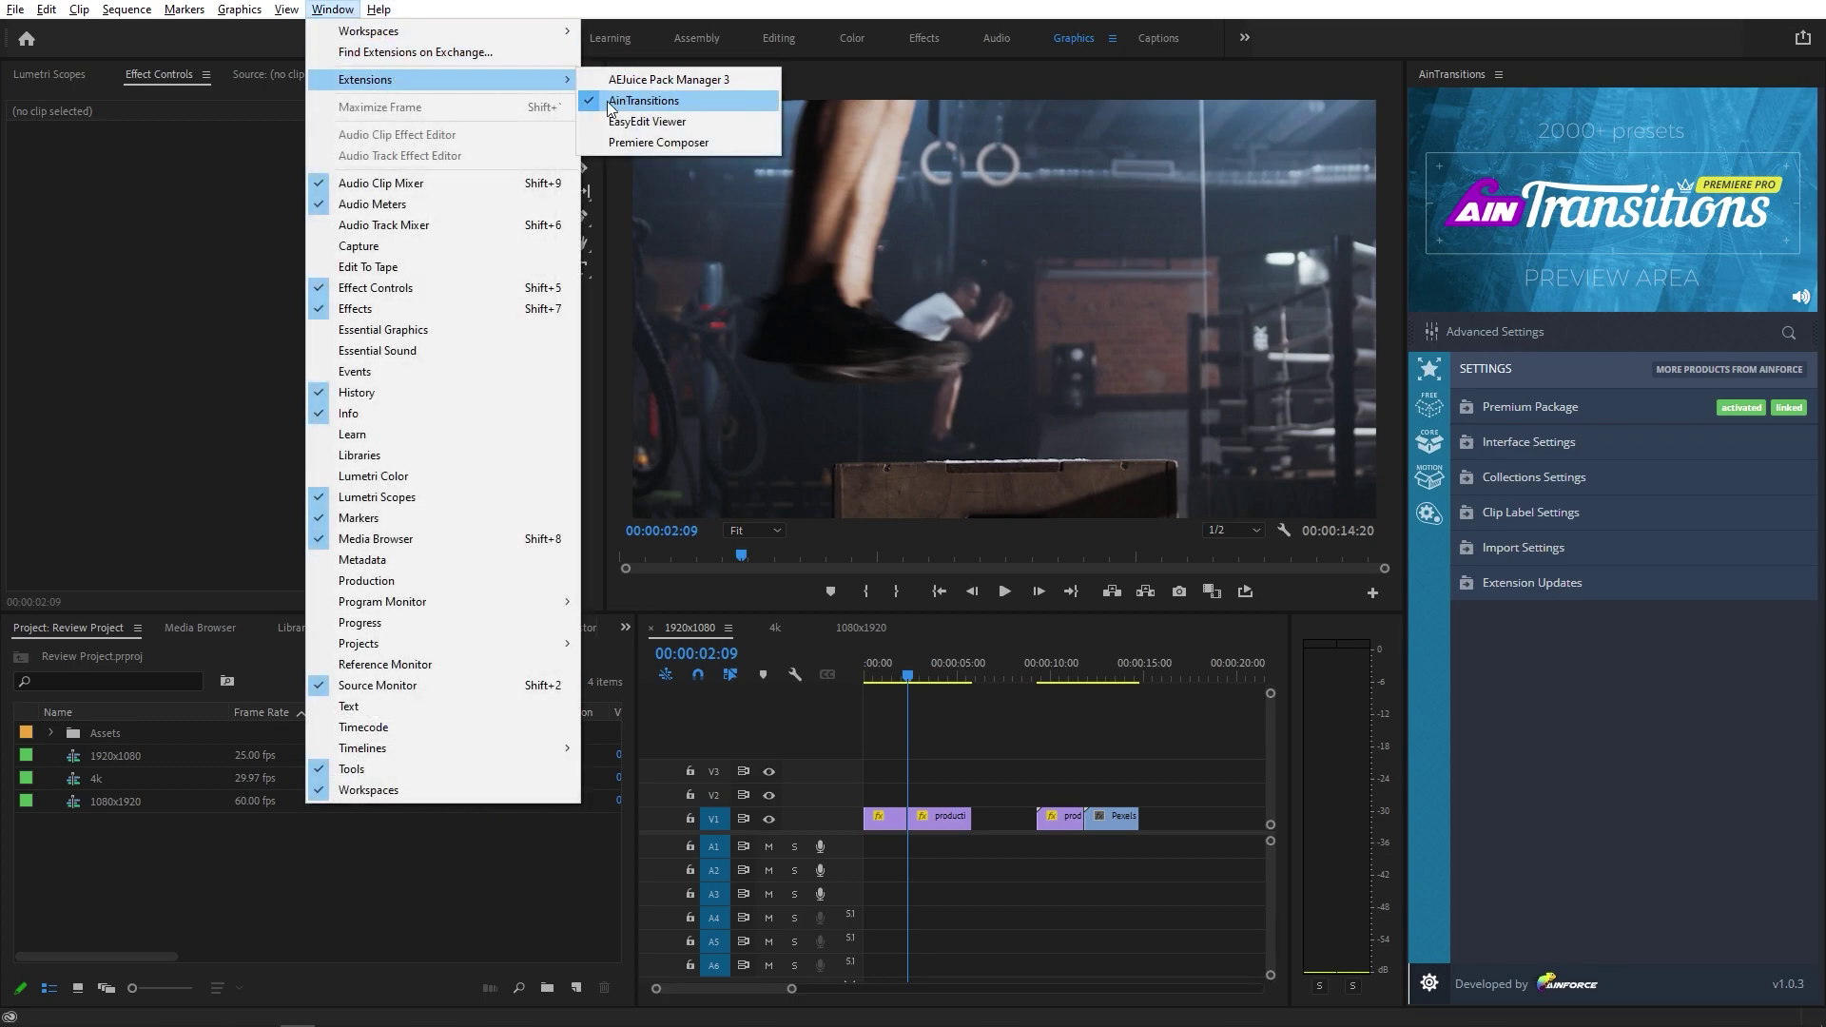
click(1265, 30)
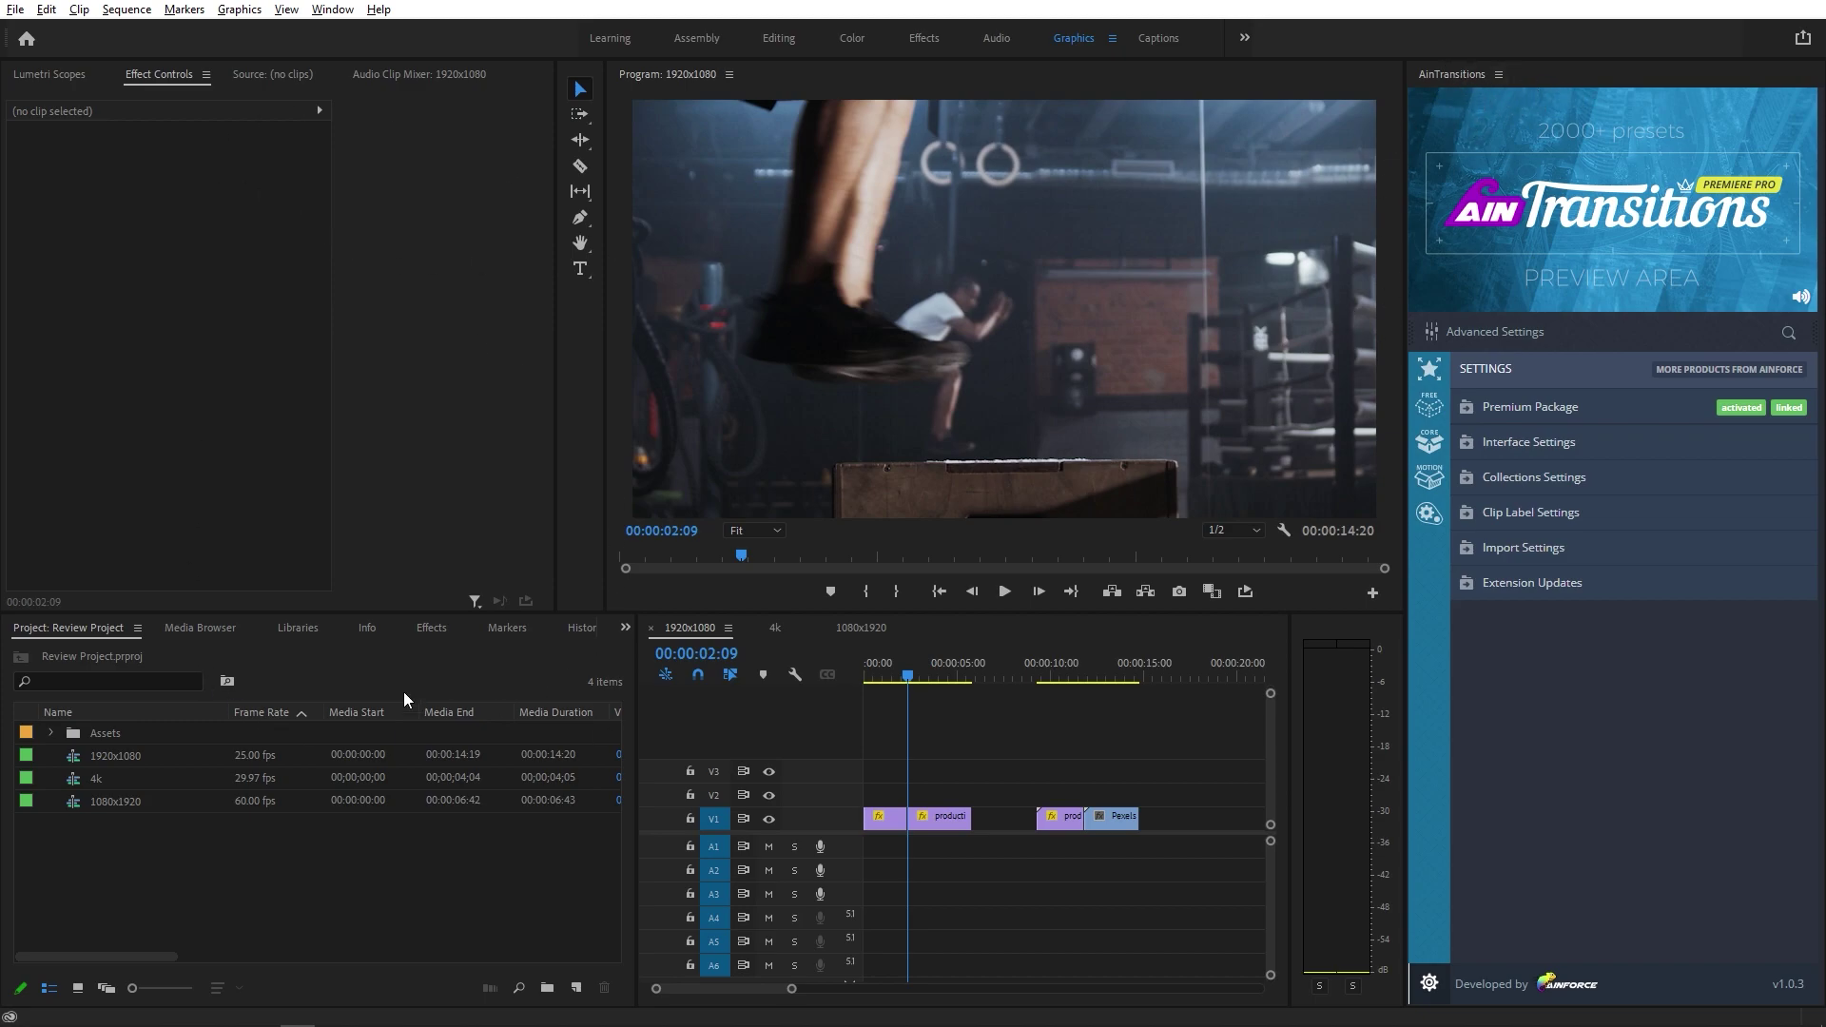
mouse_move(1401, 196)
mouse_down()
mouse_move(1300, 207)
mouse_move(1418, 211)
mouse_up()
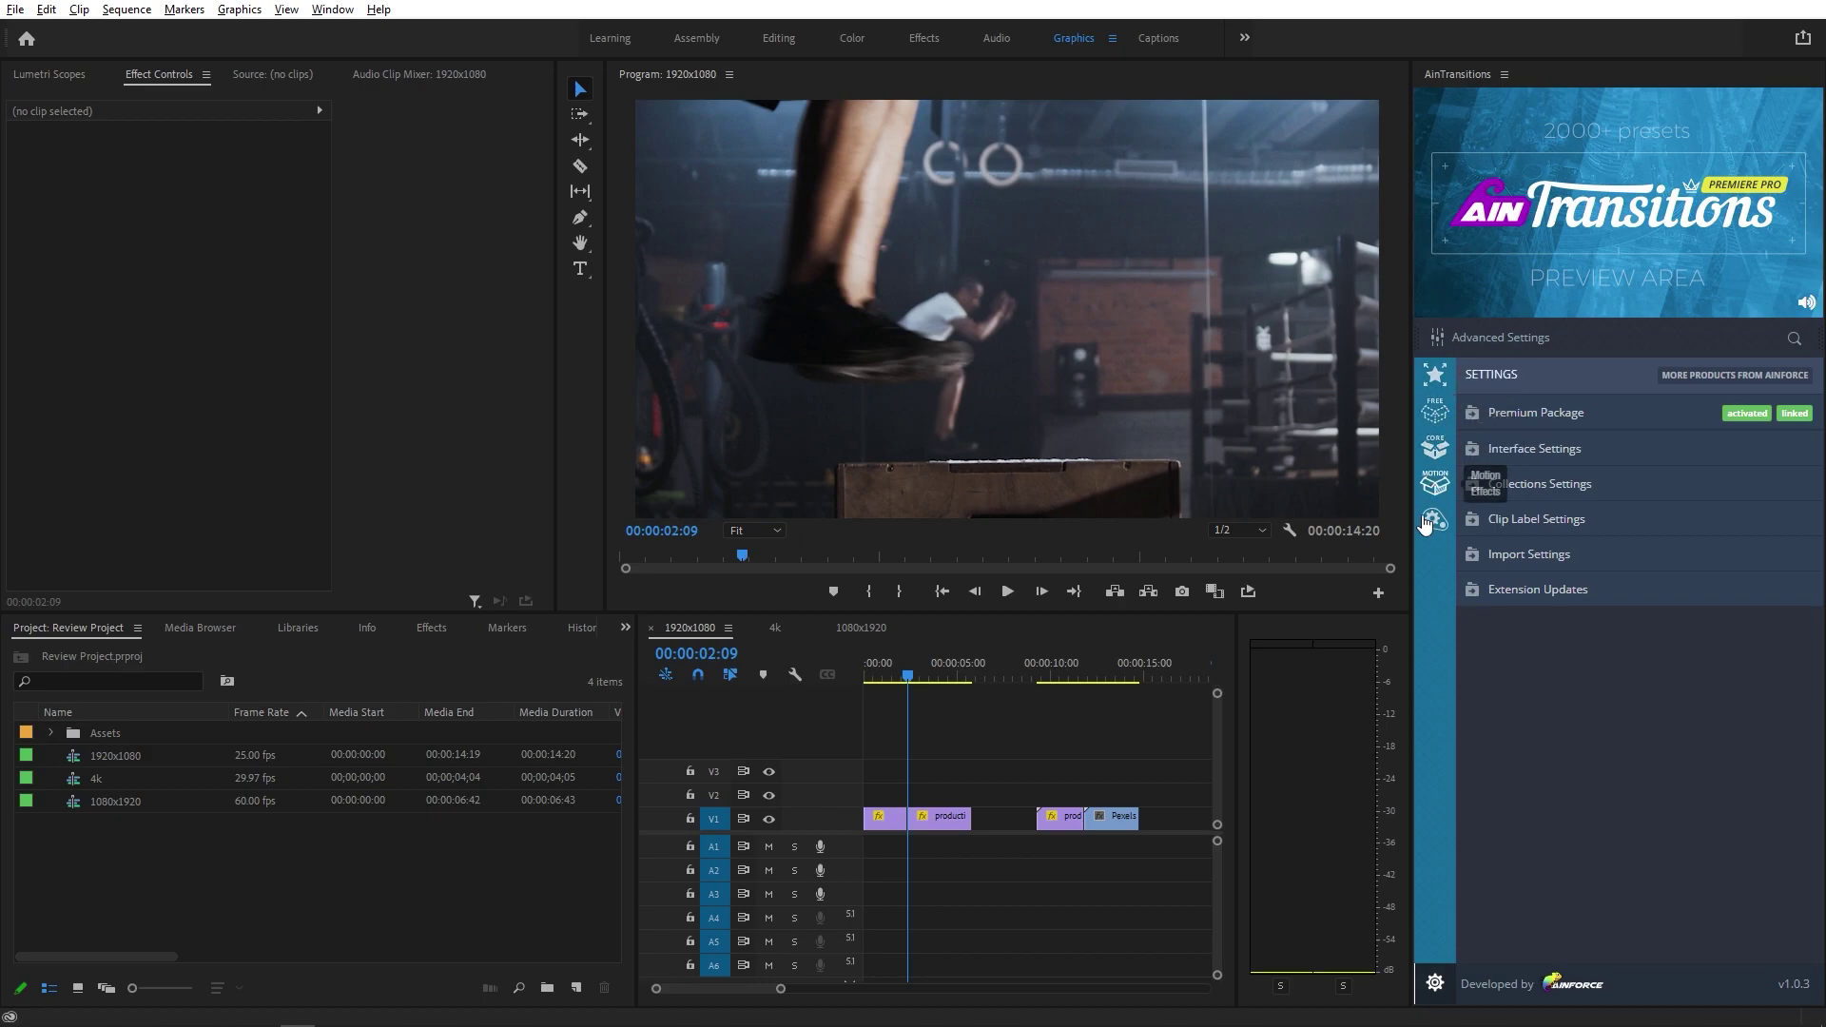
- Show the Free Package with Core Transitions (83) and Motion Effects (20)
click(1438, 413)
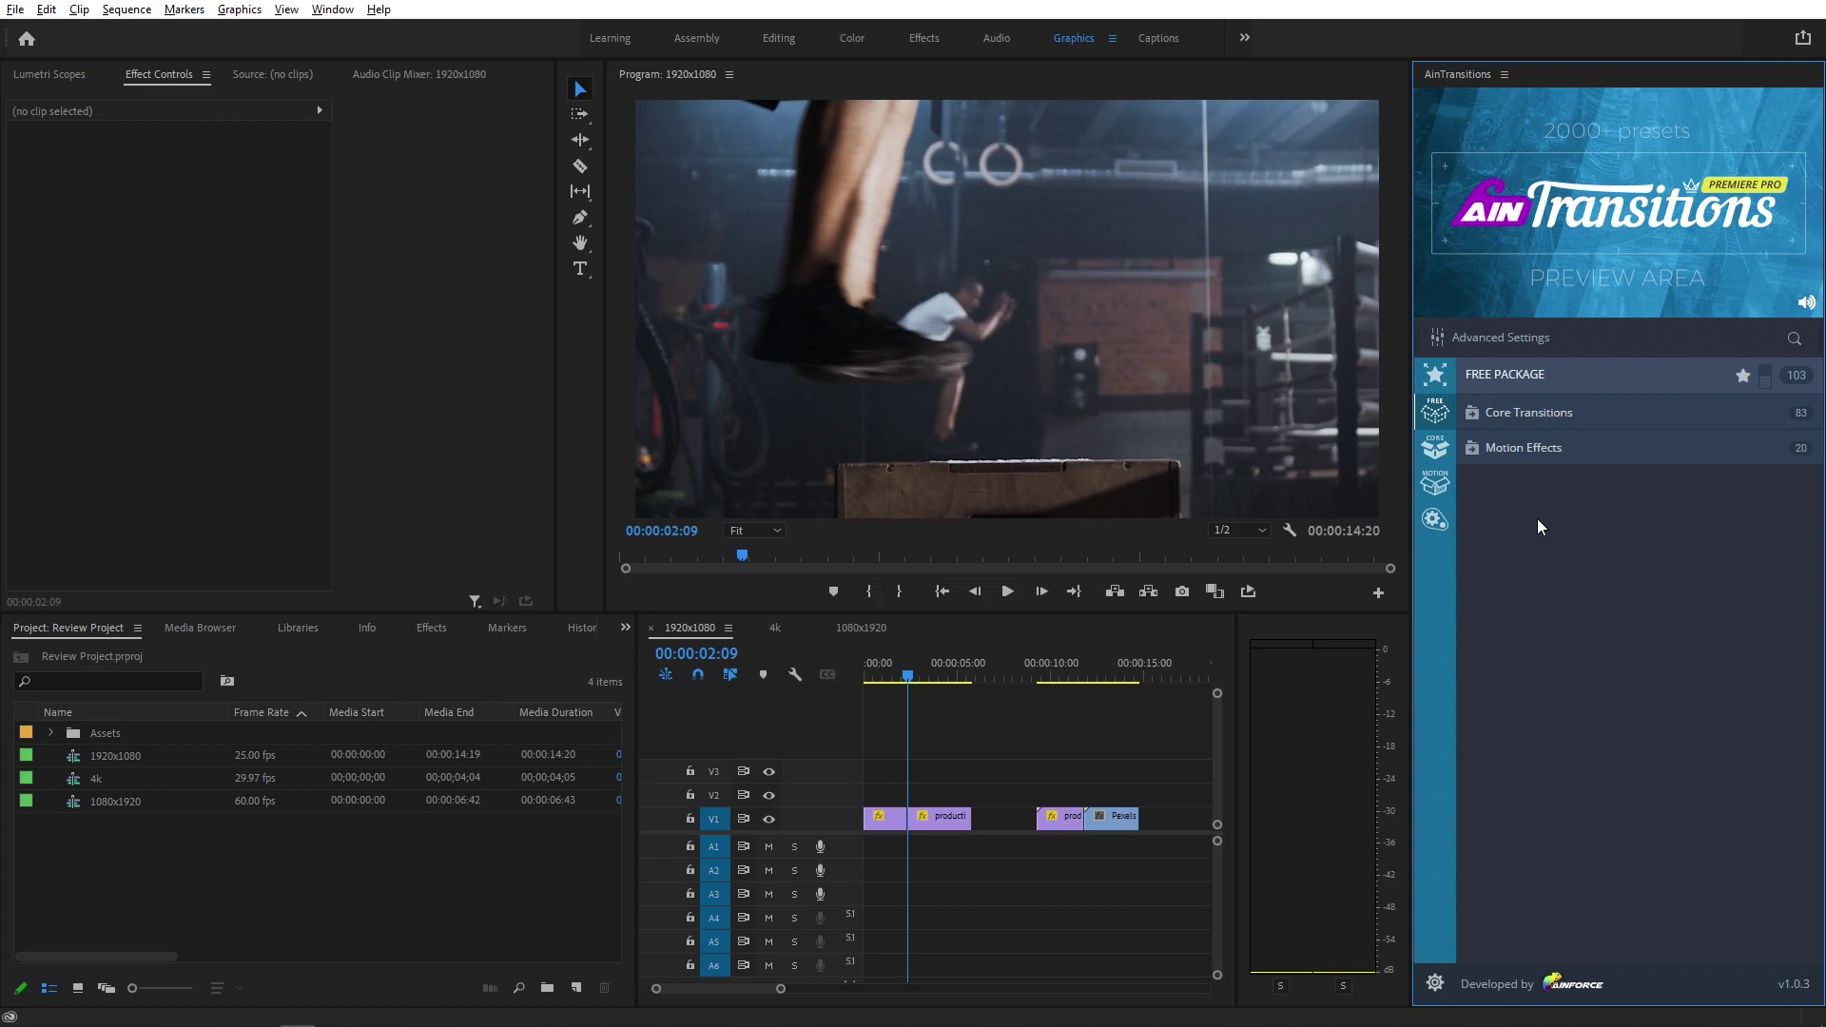
- Browse the 2001-preset Core Transitions library and expand Blocks, from Blocks Slide to TV Bars
click(1437, 449)
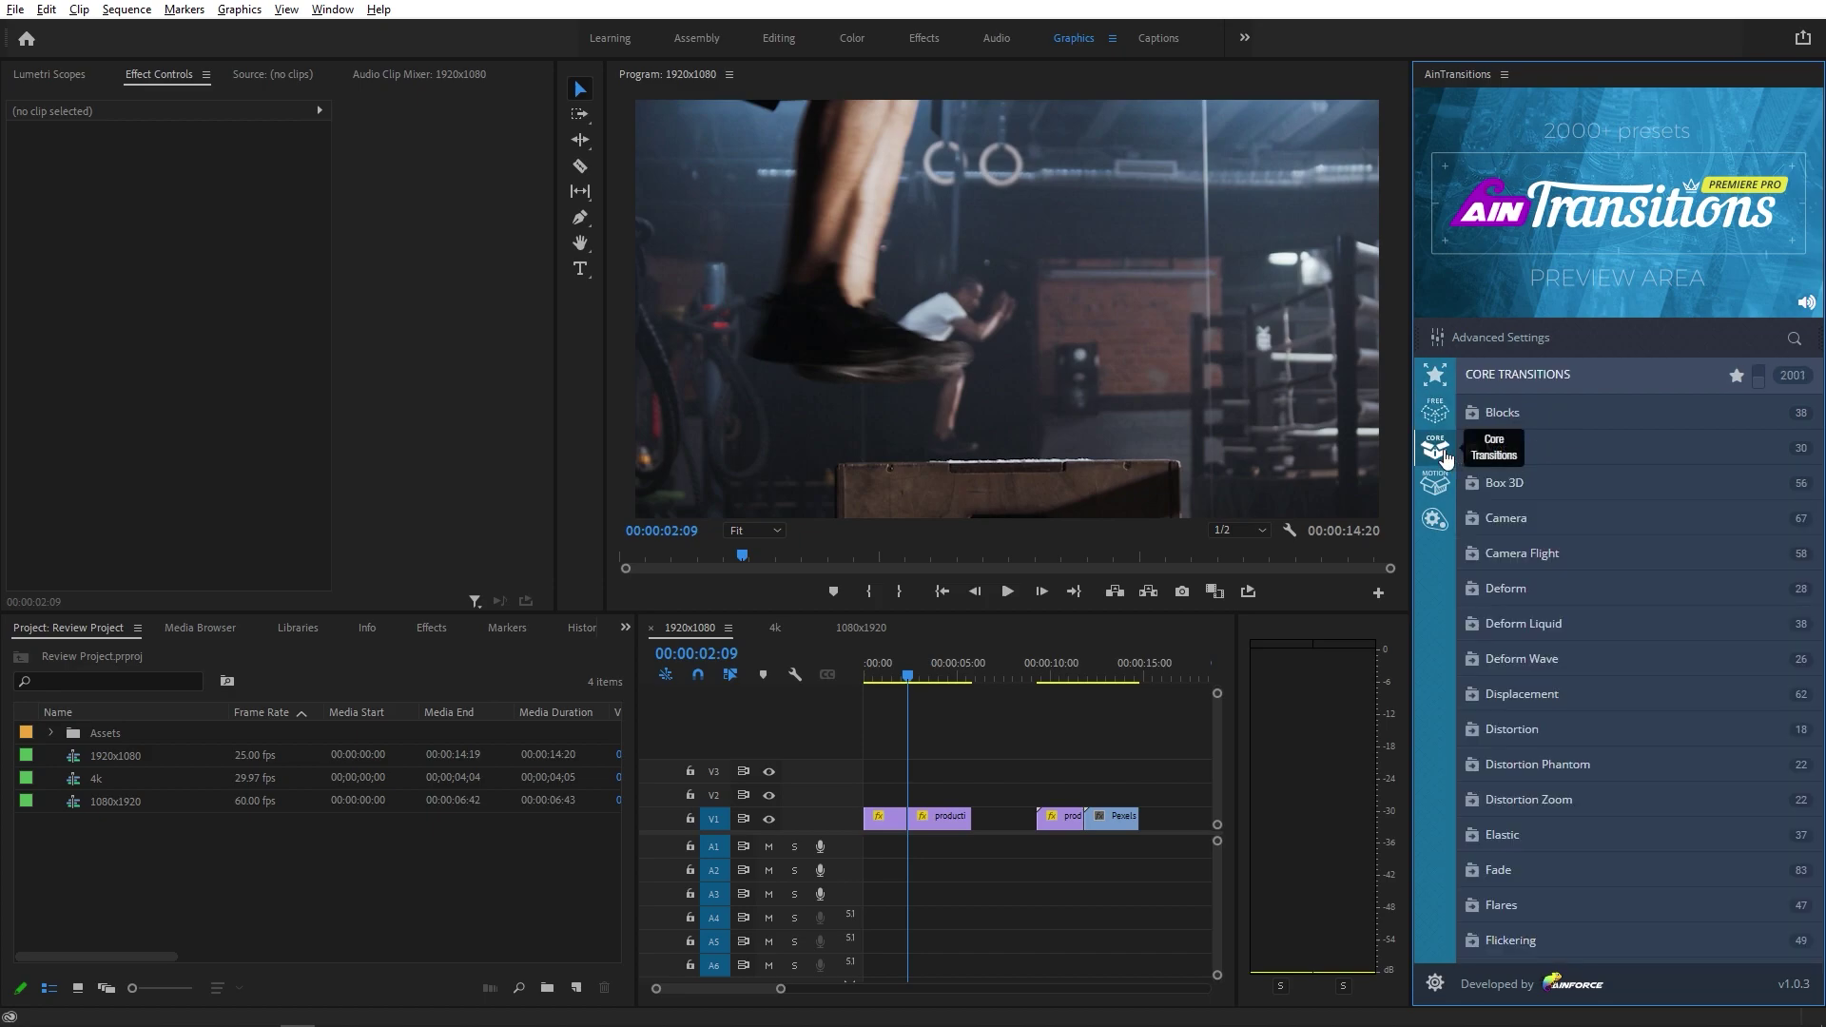
scroll(1686, 567, down, 2)
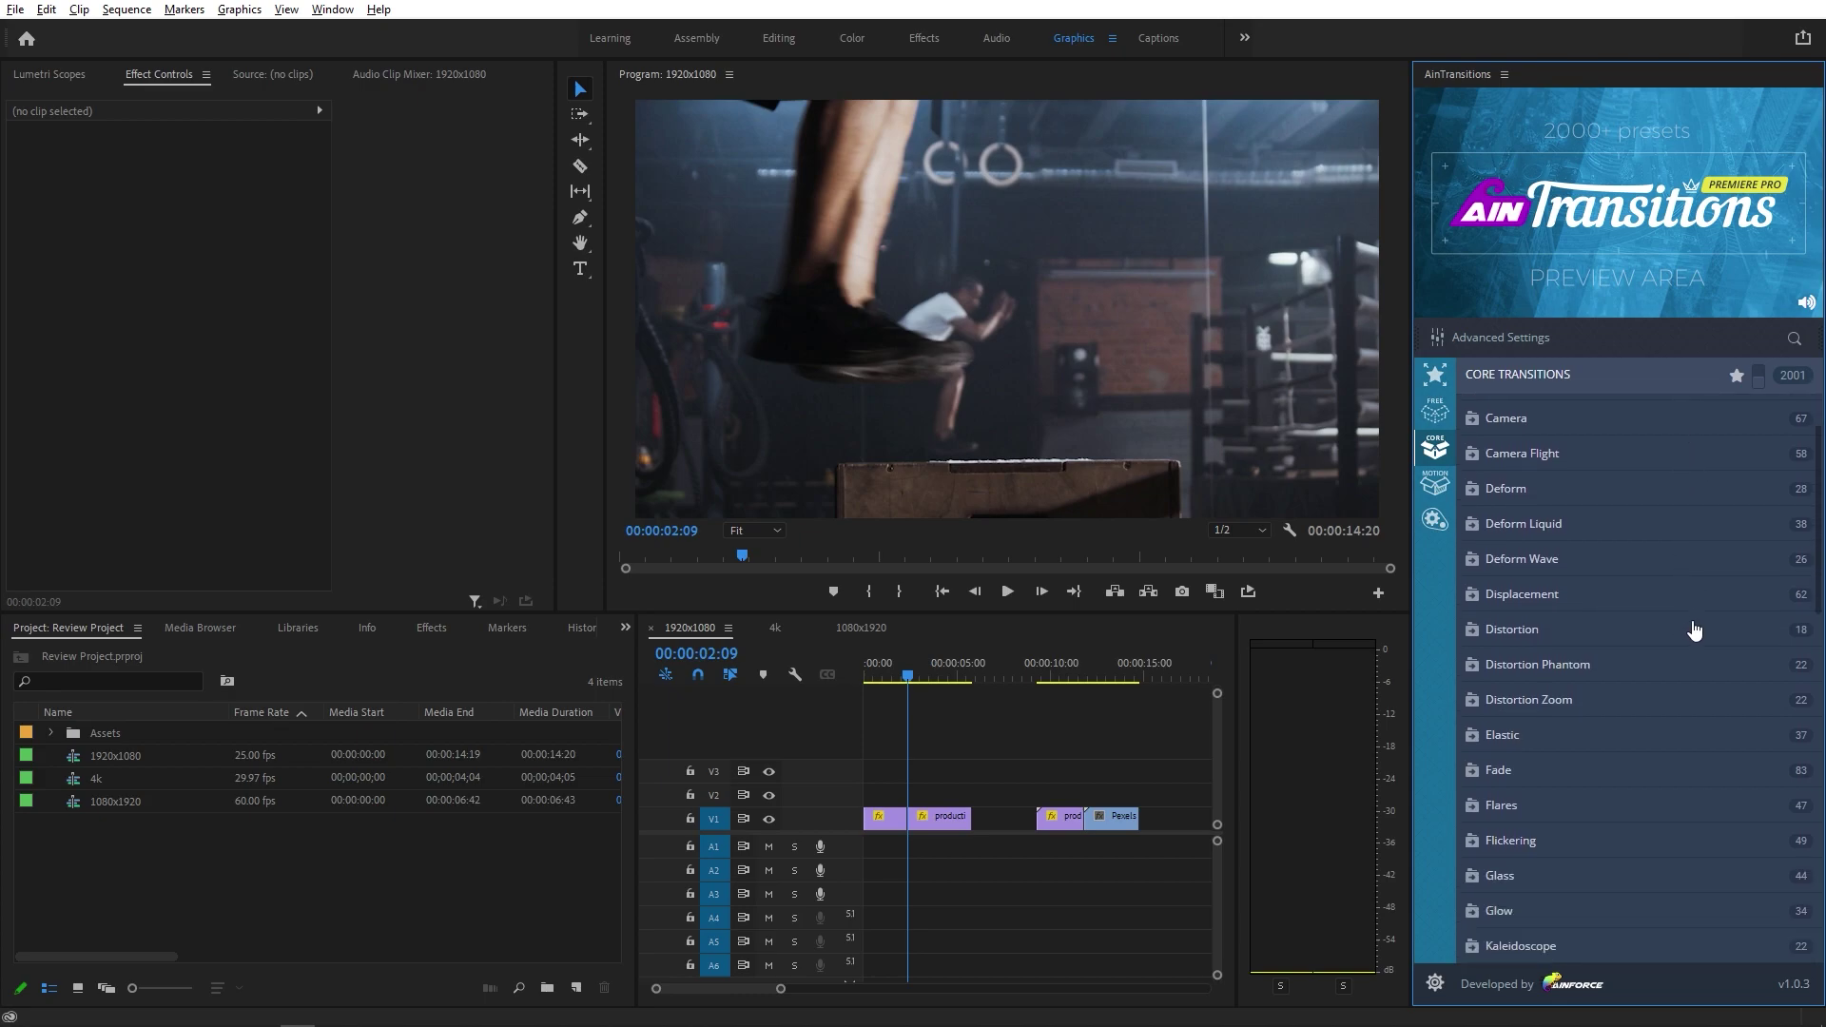
scroll(1694, 630, up, 2)
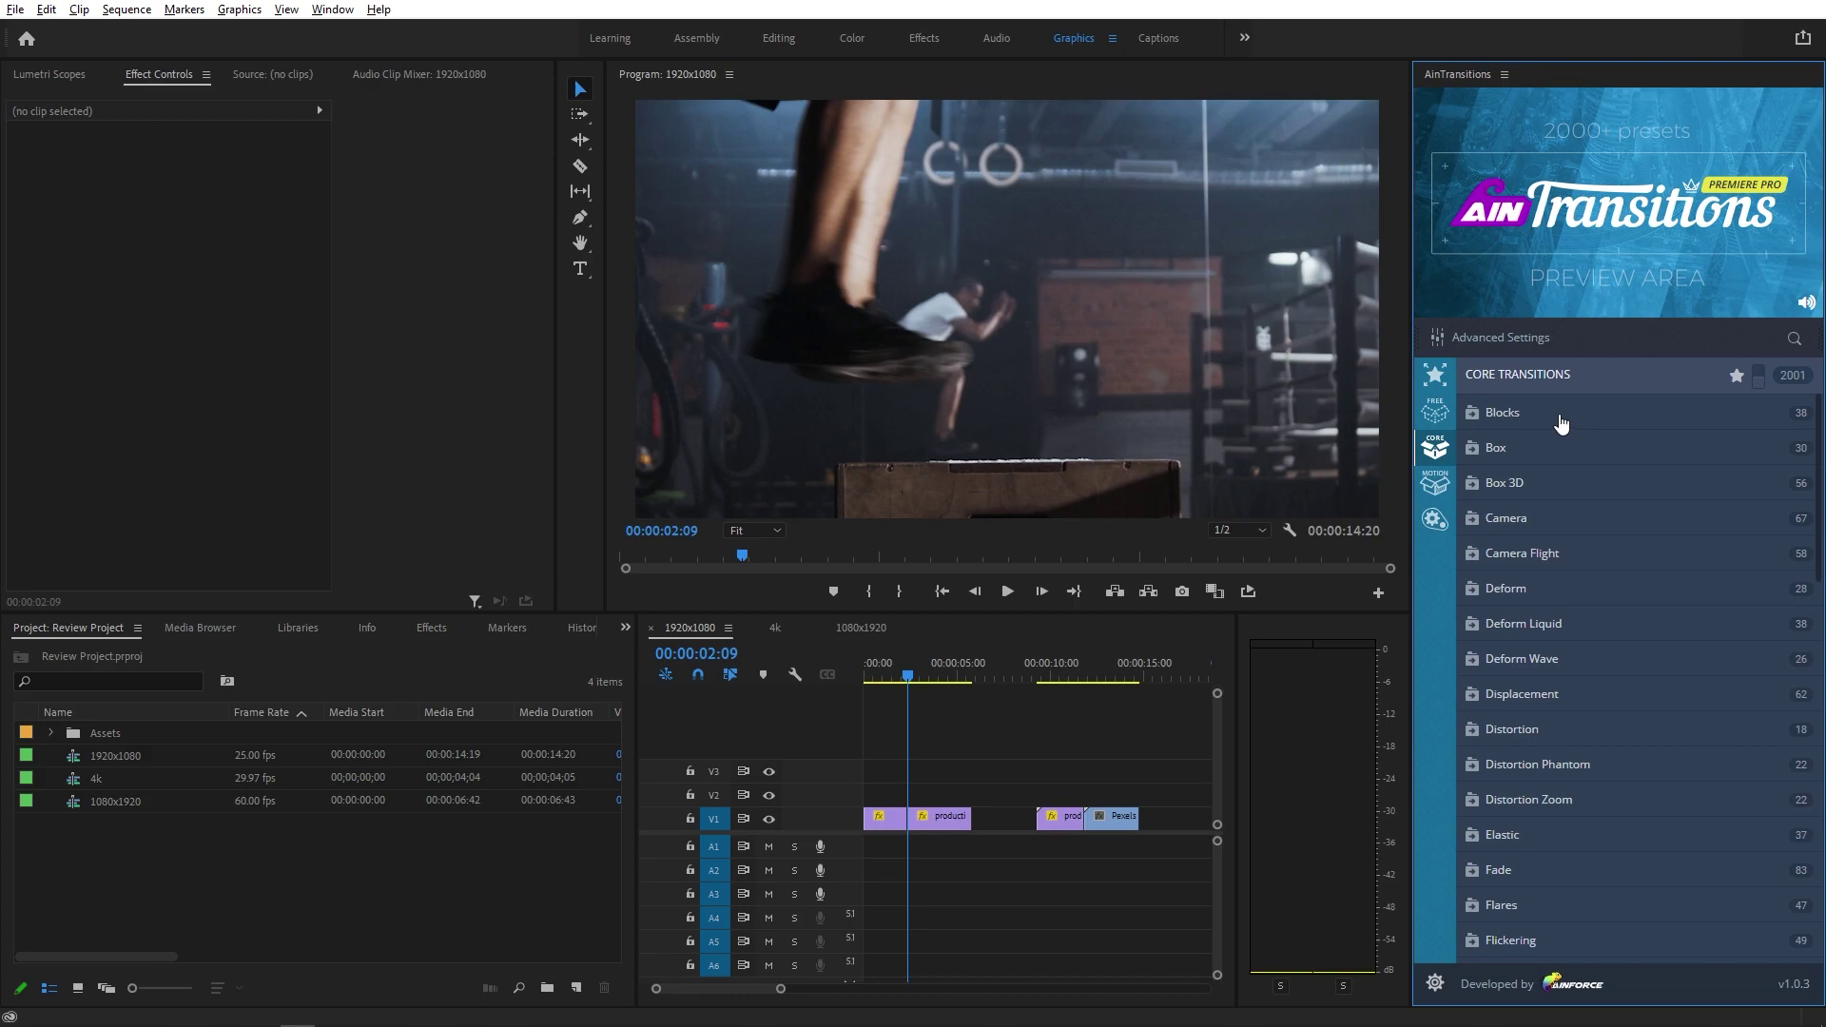
mouse_move(1526, 423)
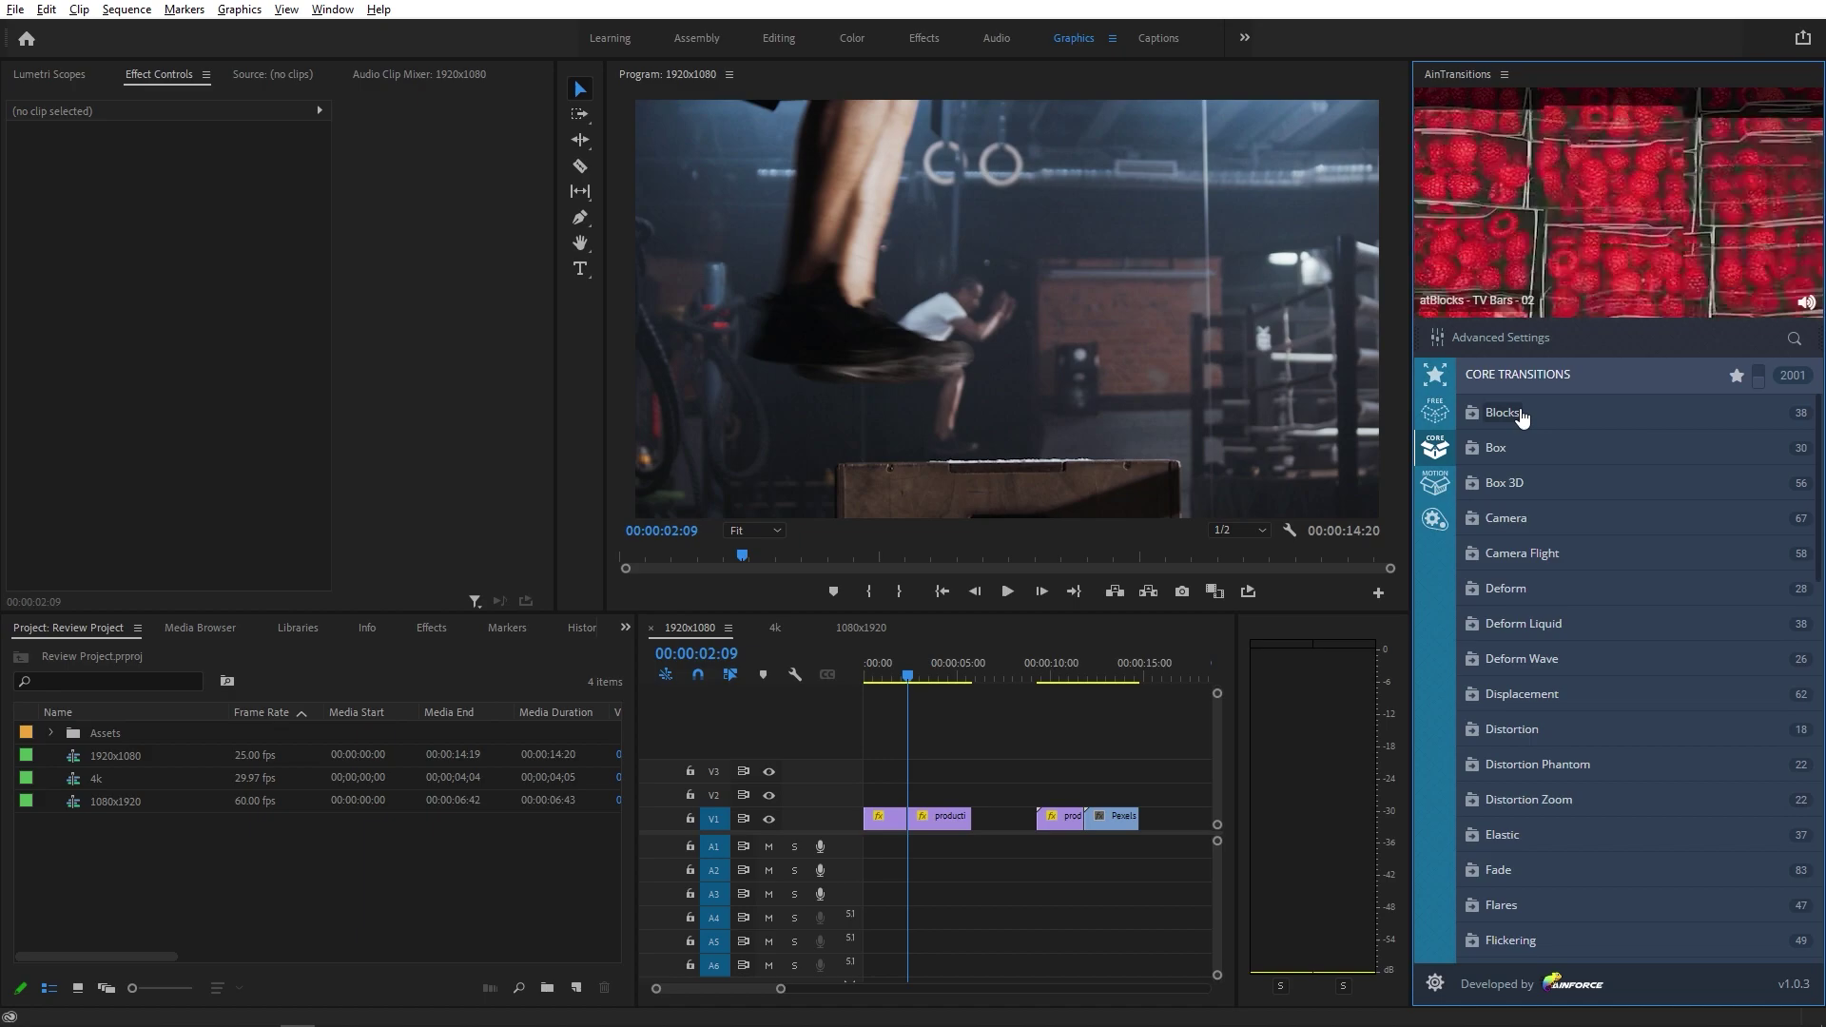
mouse_move(1505, 458)
mouse_move(1511, 521)
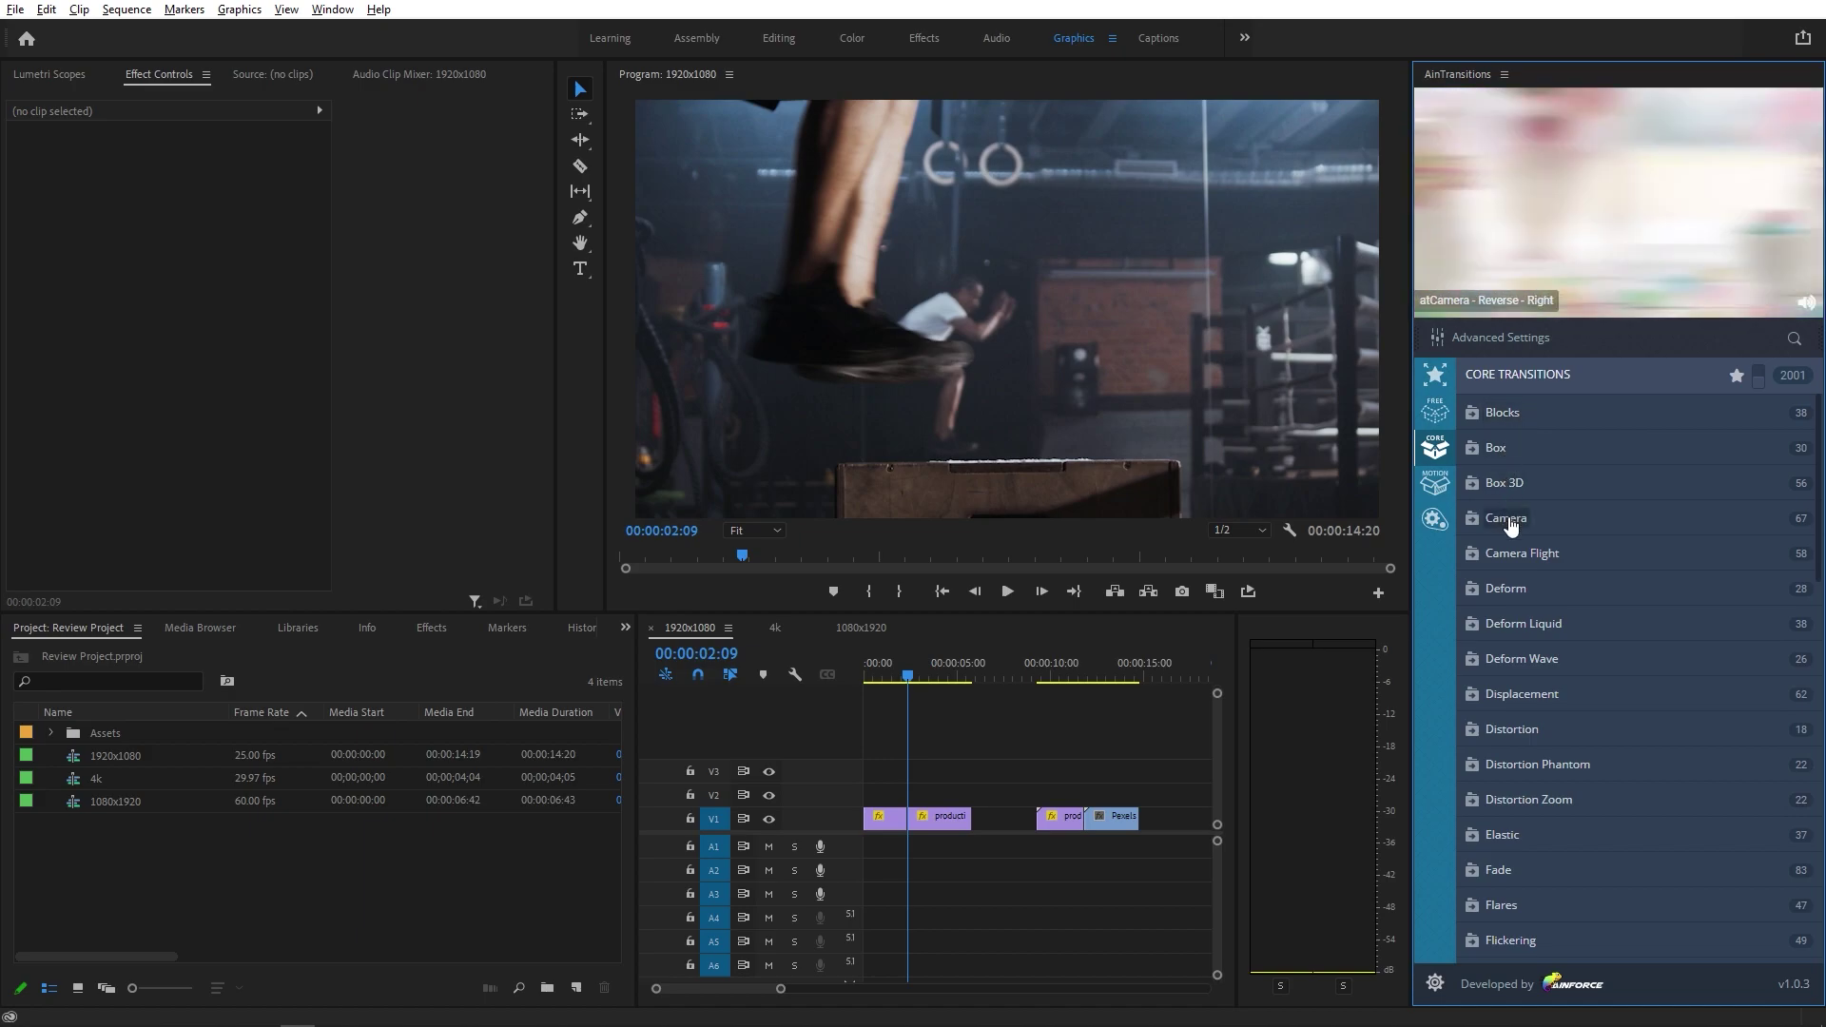
click(1517, 413)
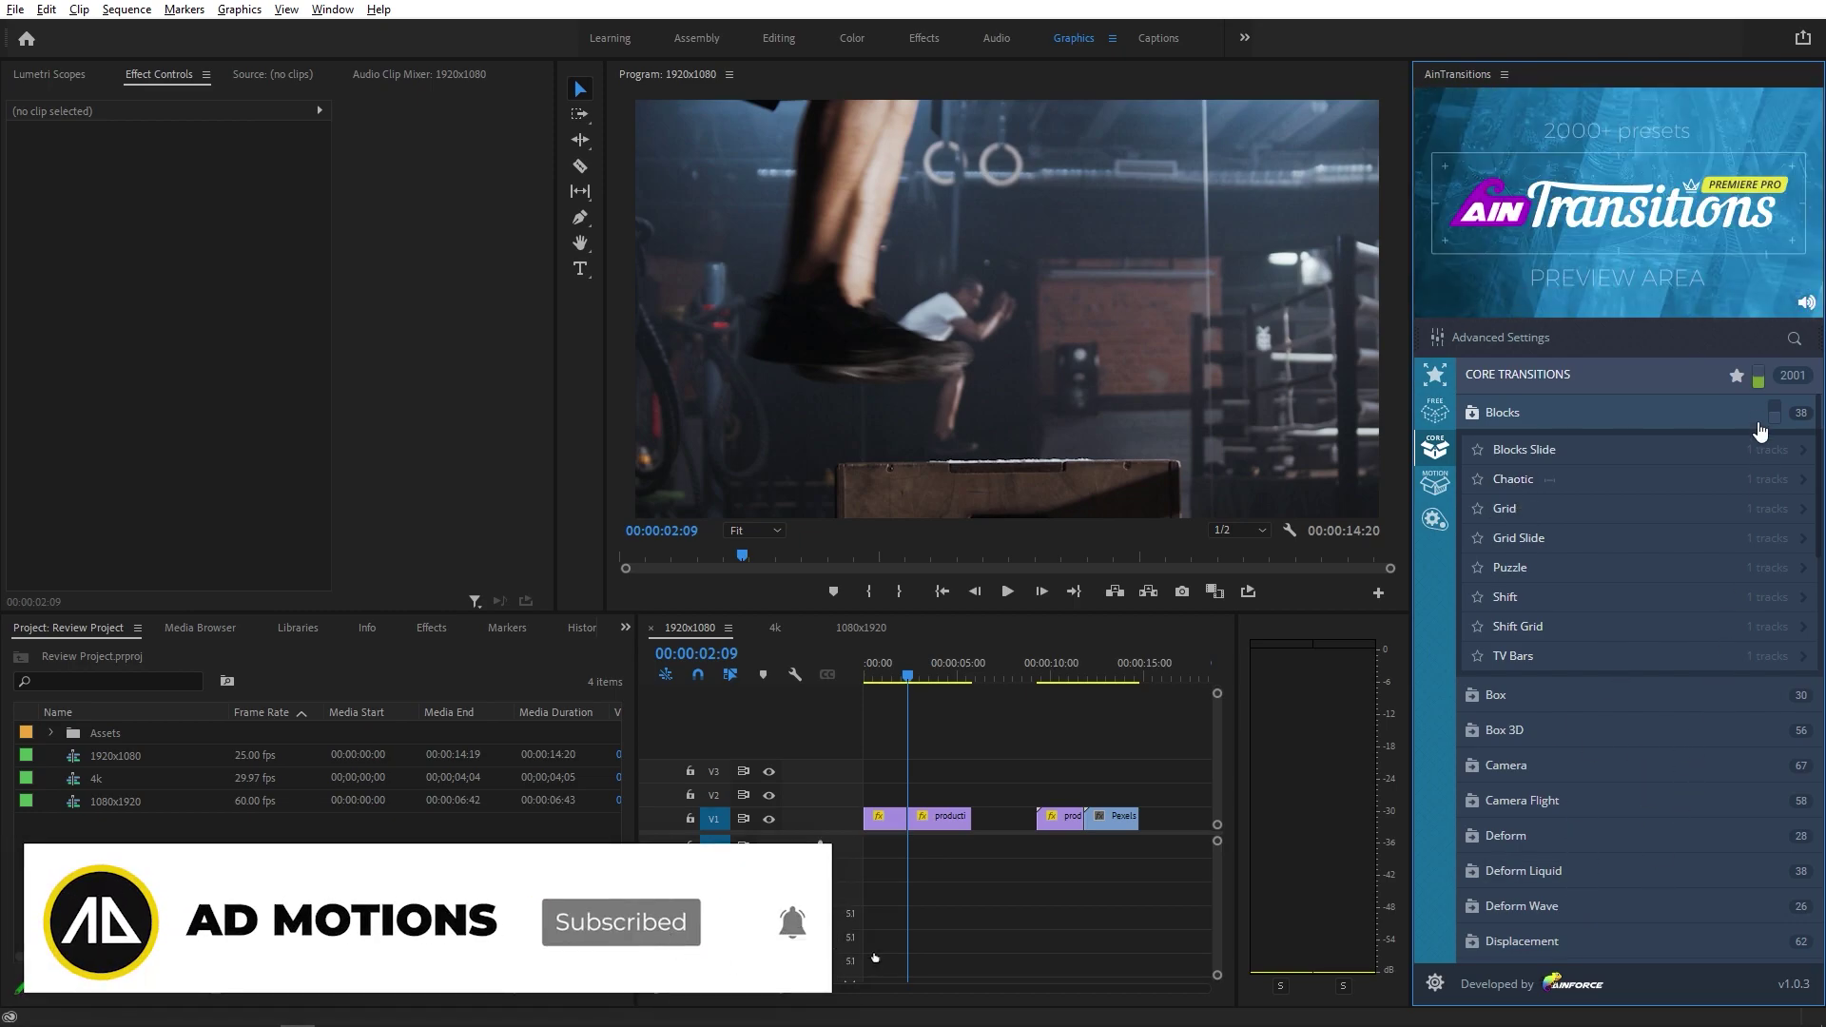
click(1760, 380)
click(1761, 381)
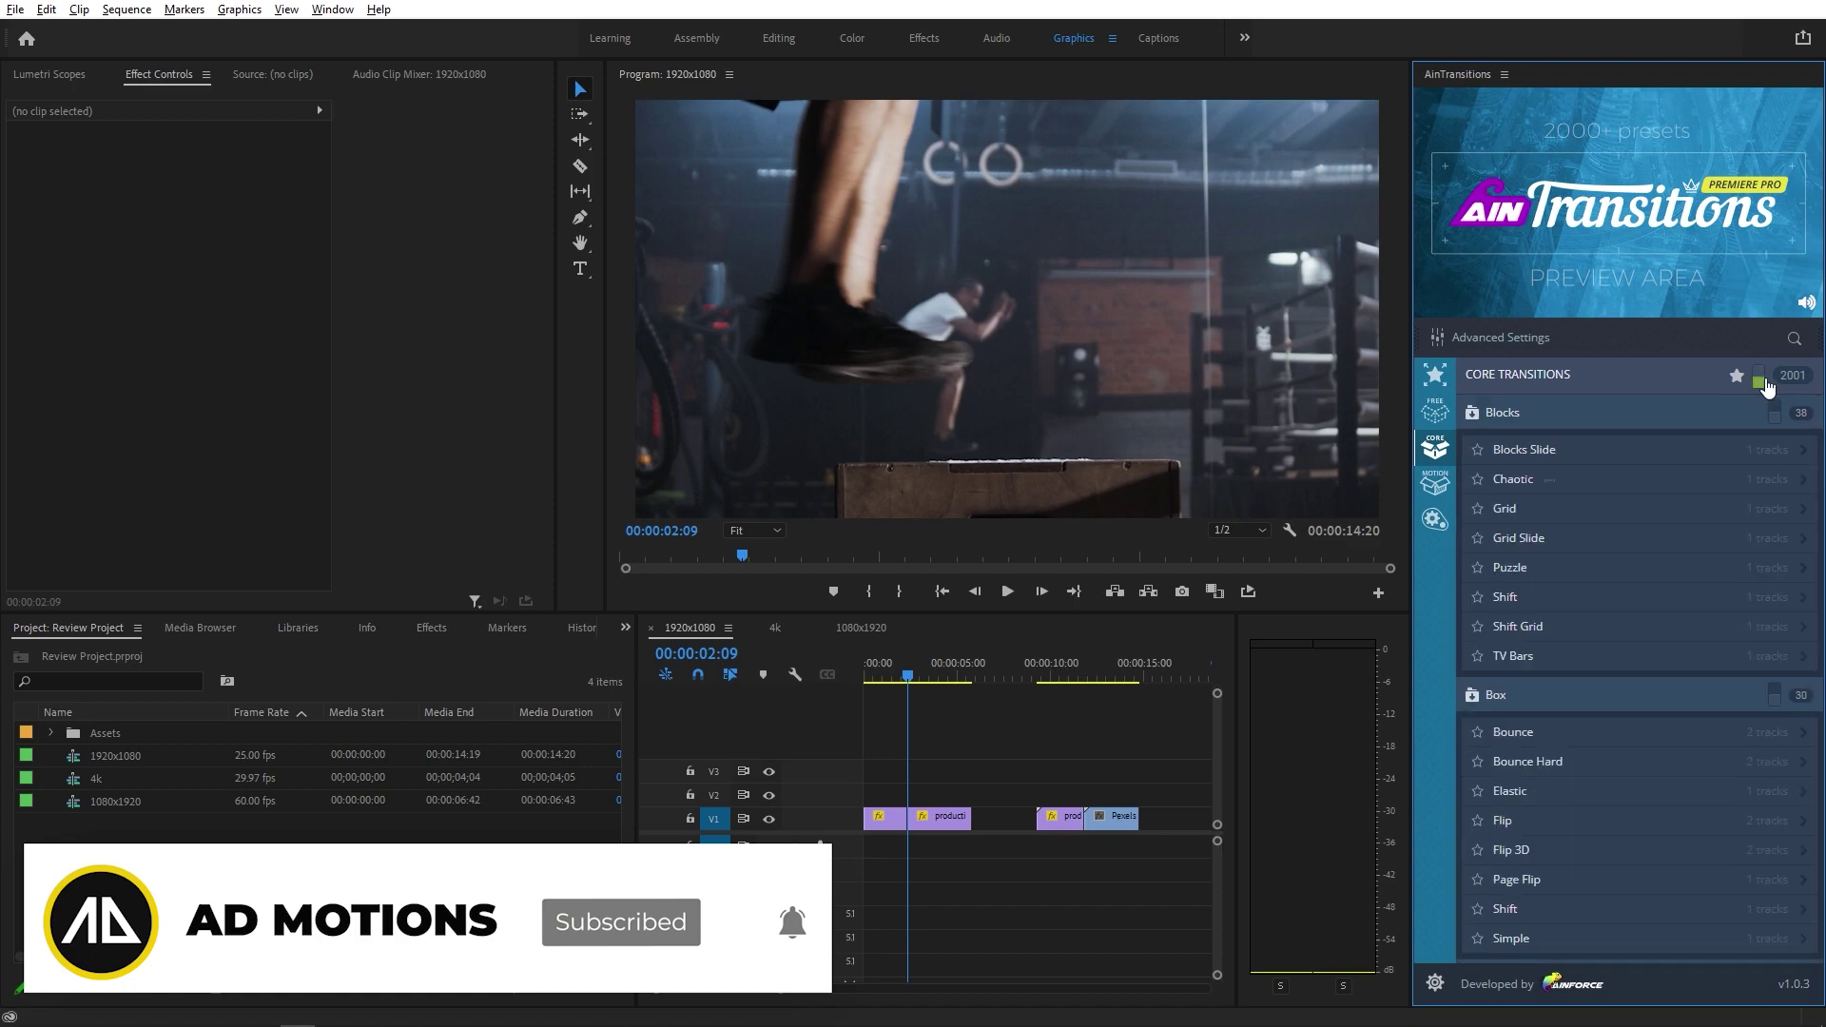
scroll(1585, 608, down, 5)
scroll(1586, 609, down, 6)
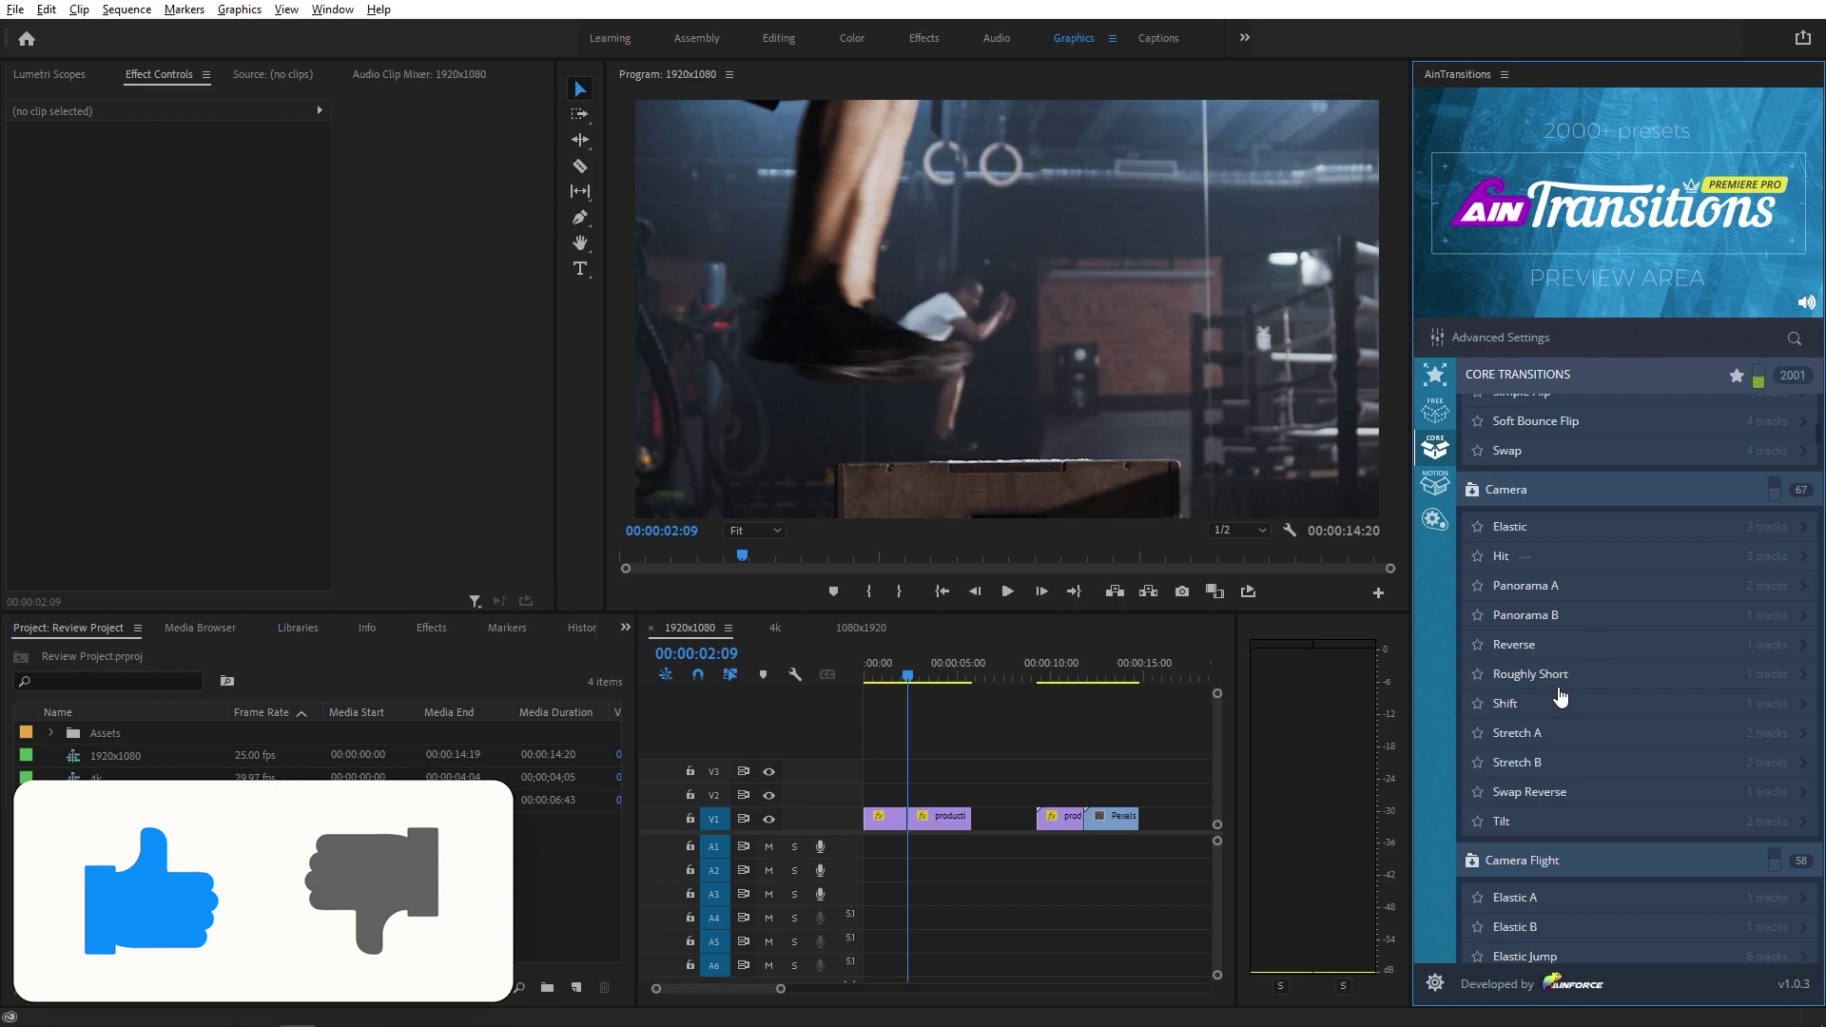
scroll(1560, 780, down, 1)
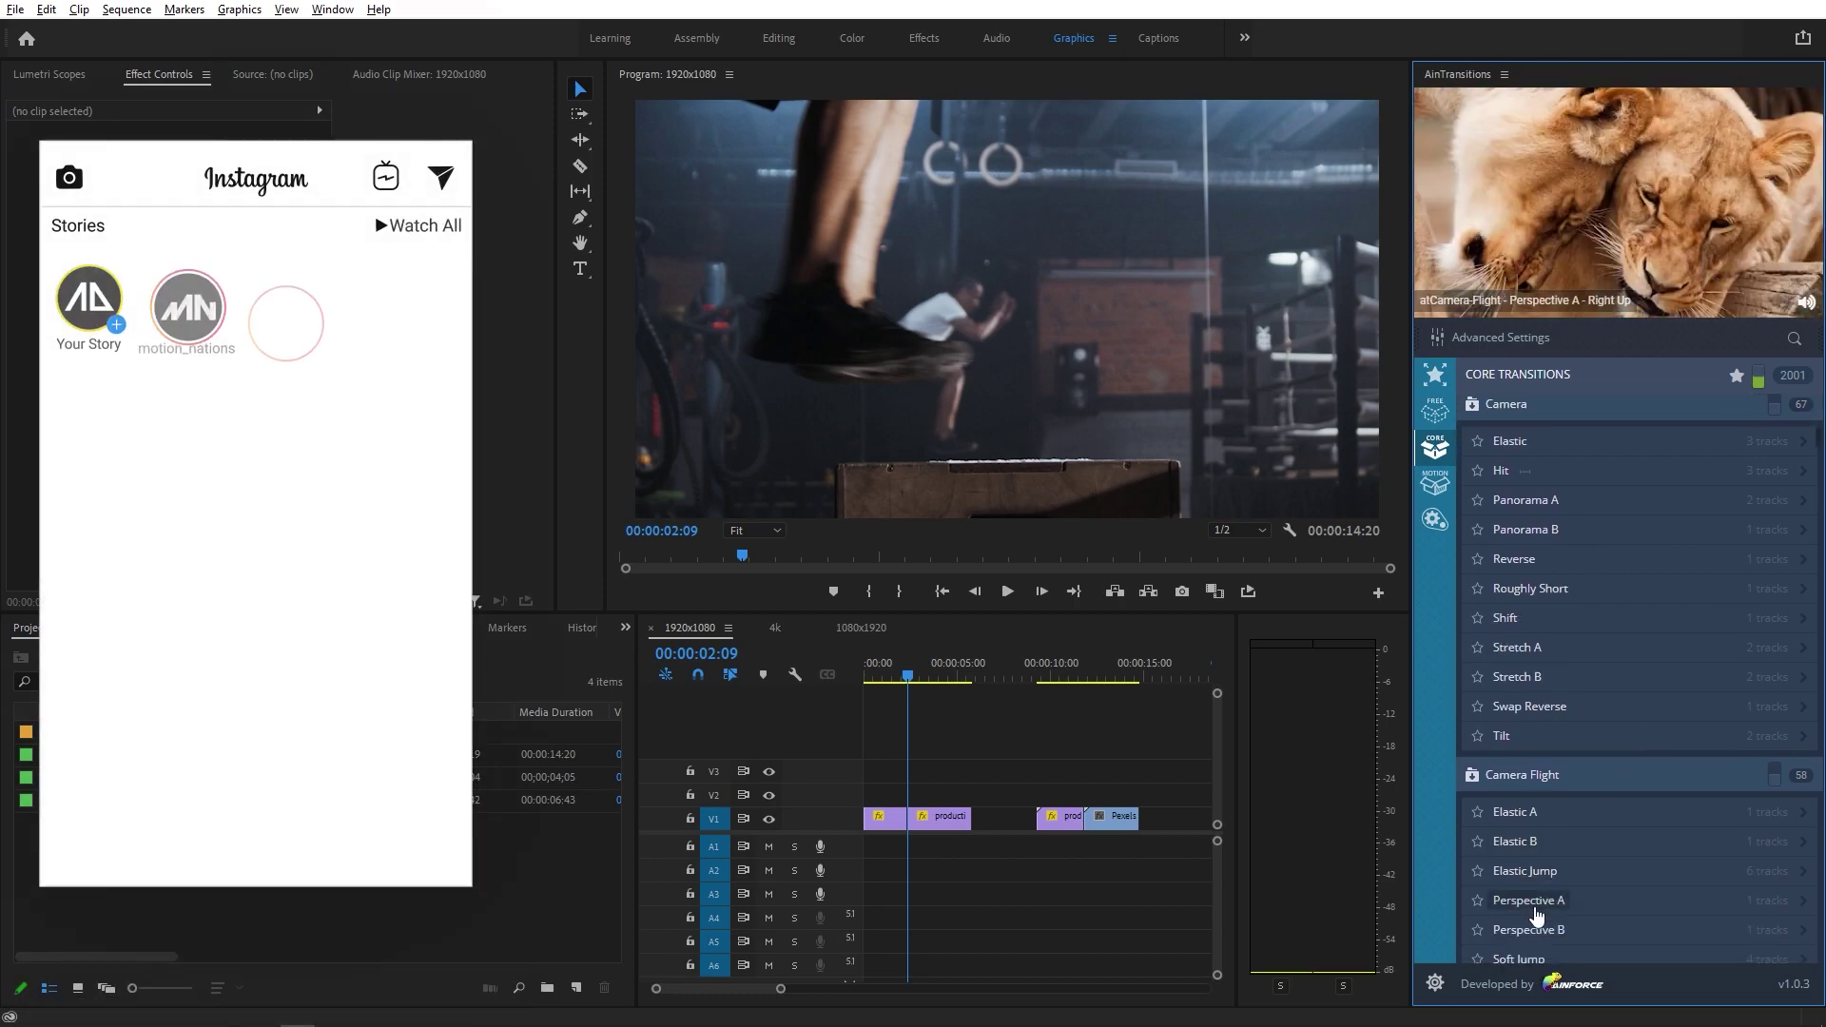
click(1758, 381)
scroll(1628, 512, up, 12)
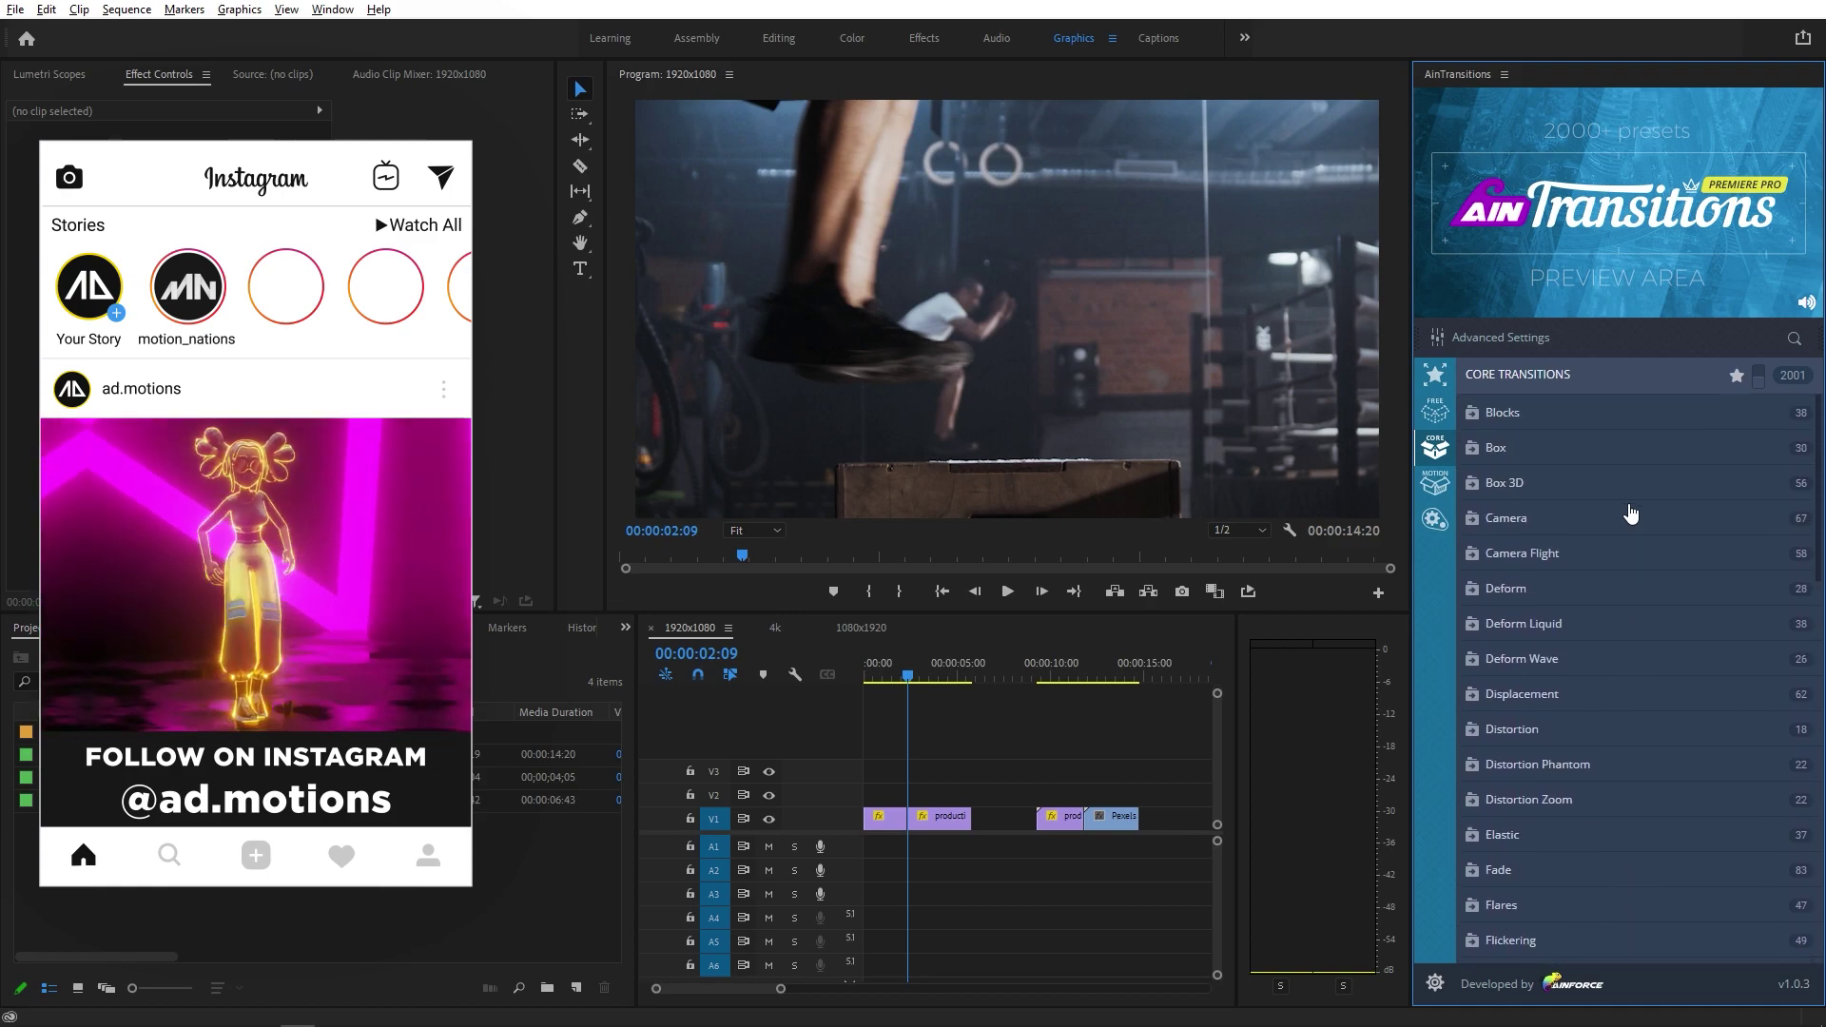
click(1506, 413)
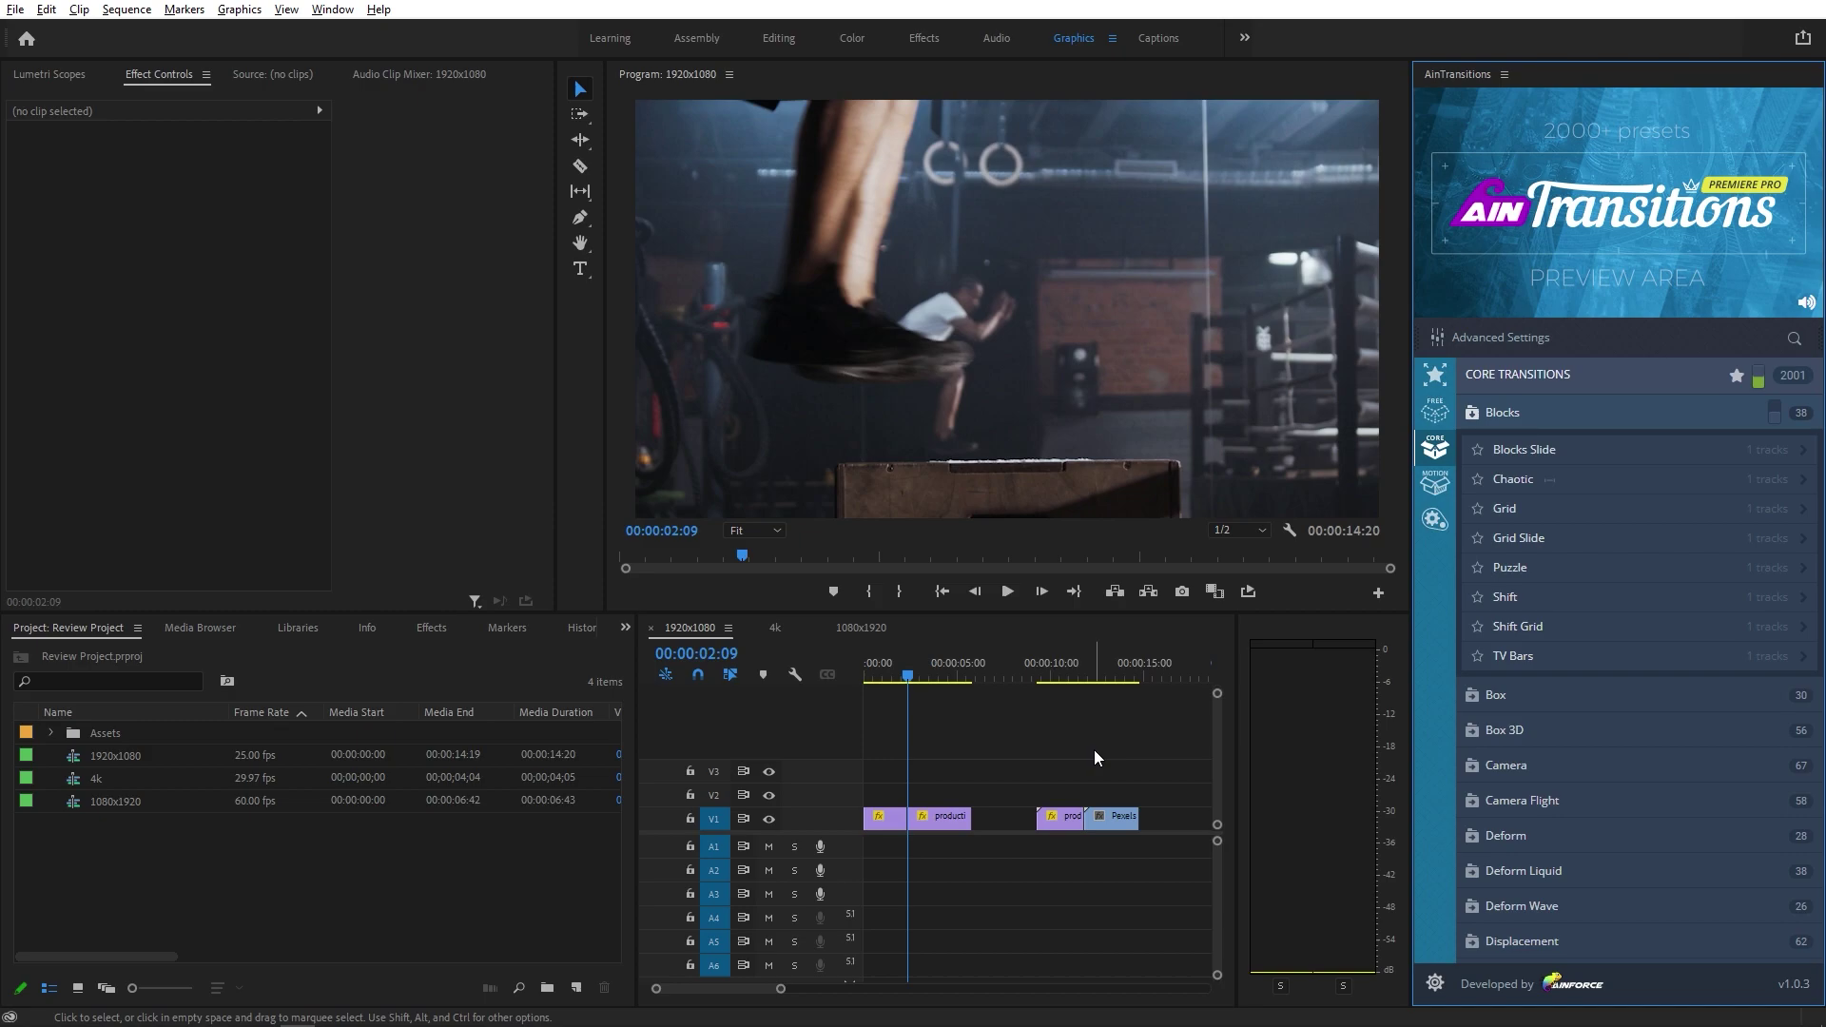
- Select the production ID_4761421.mp4 clip, import the upward Blocks Slide preset, and play it back
mouse_move(915, 685)
mouse_down()
mouse_move(894, 681)
mouse_move(911, 683)
mouse_up()
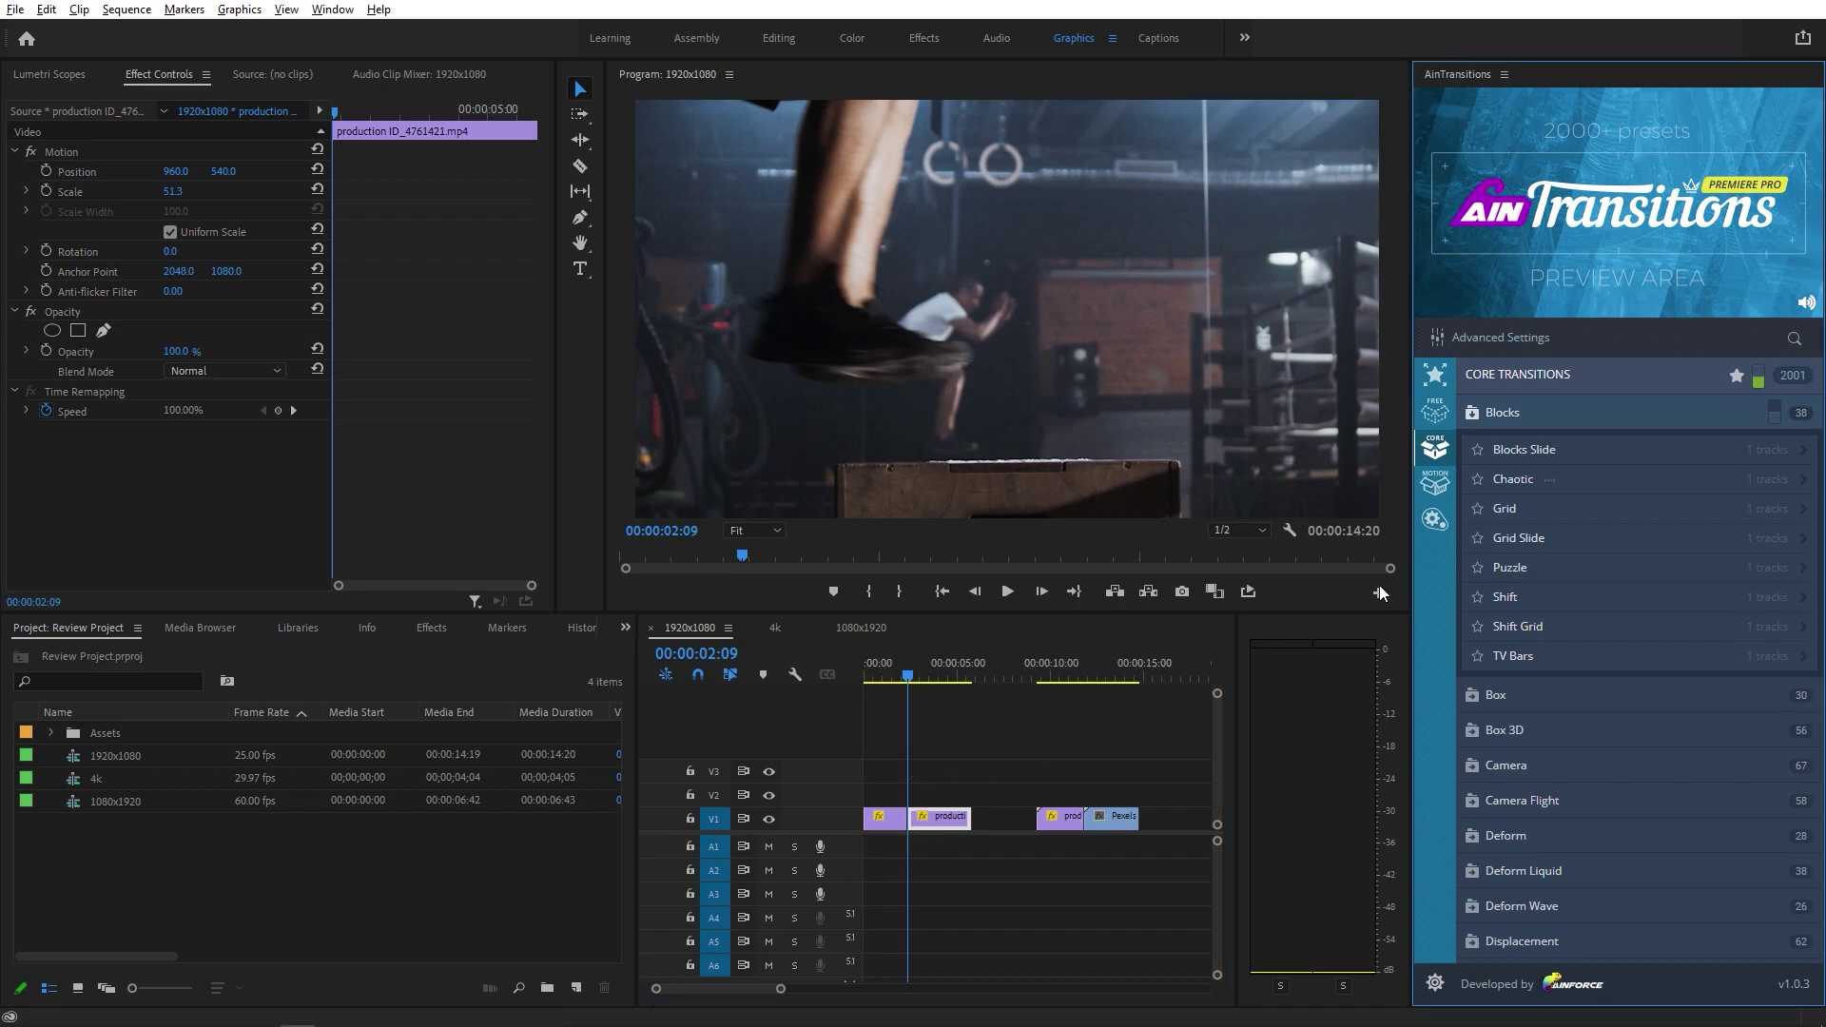
click(1517, 452)
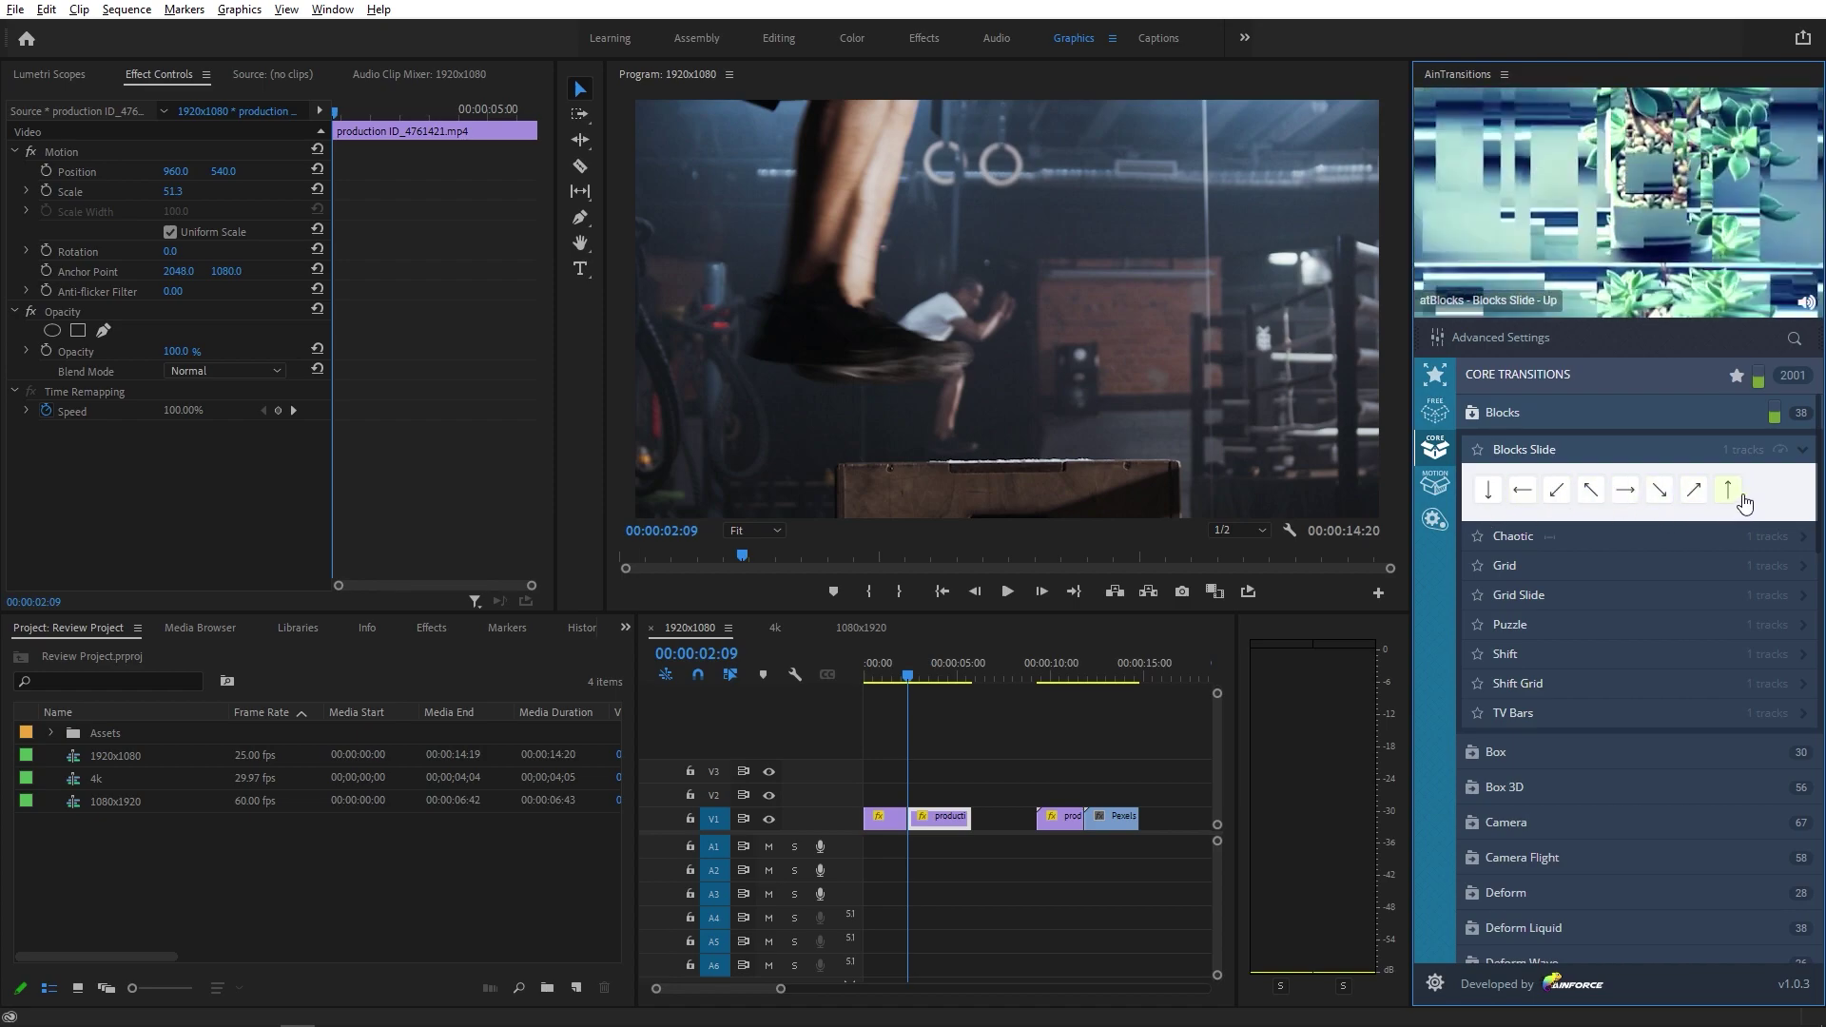
click(1487, 490)
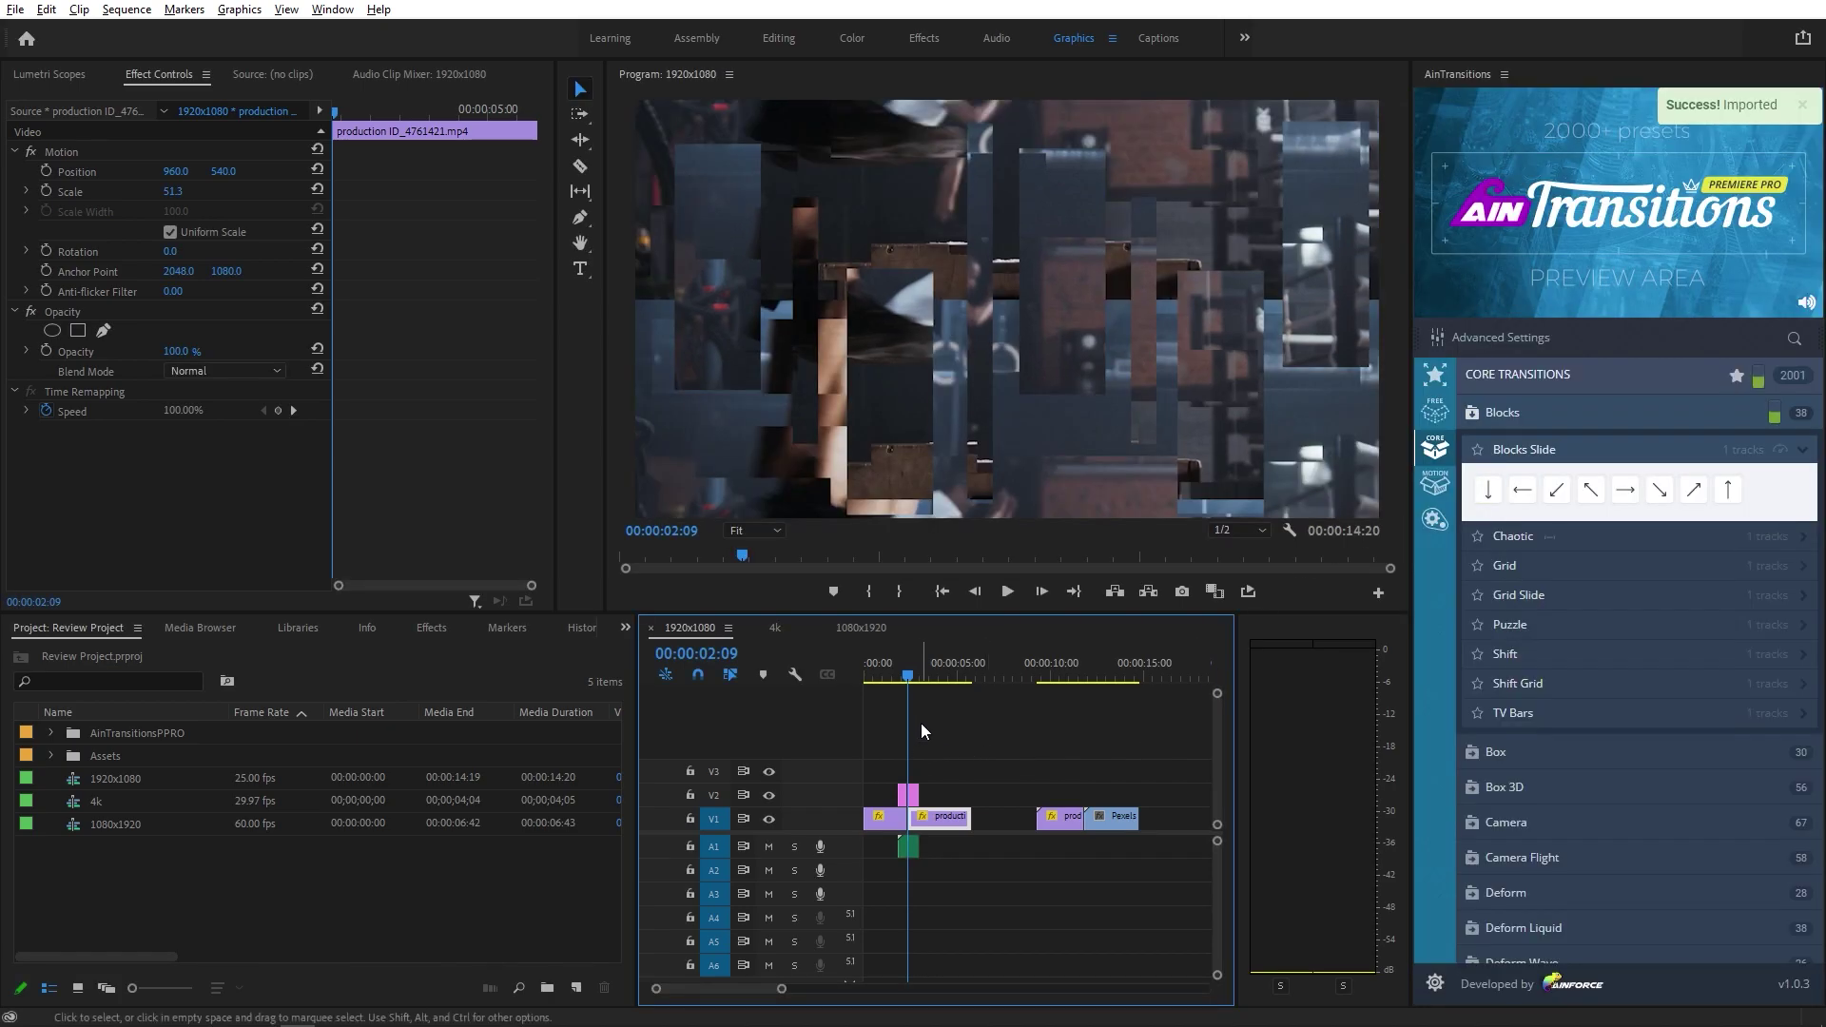
key(space)
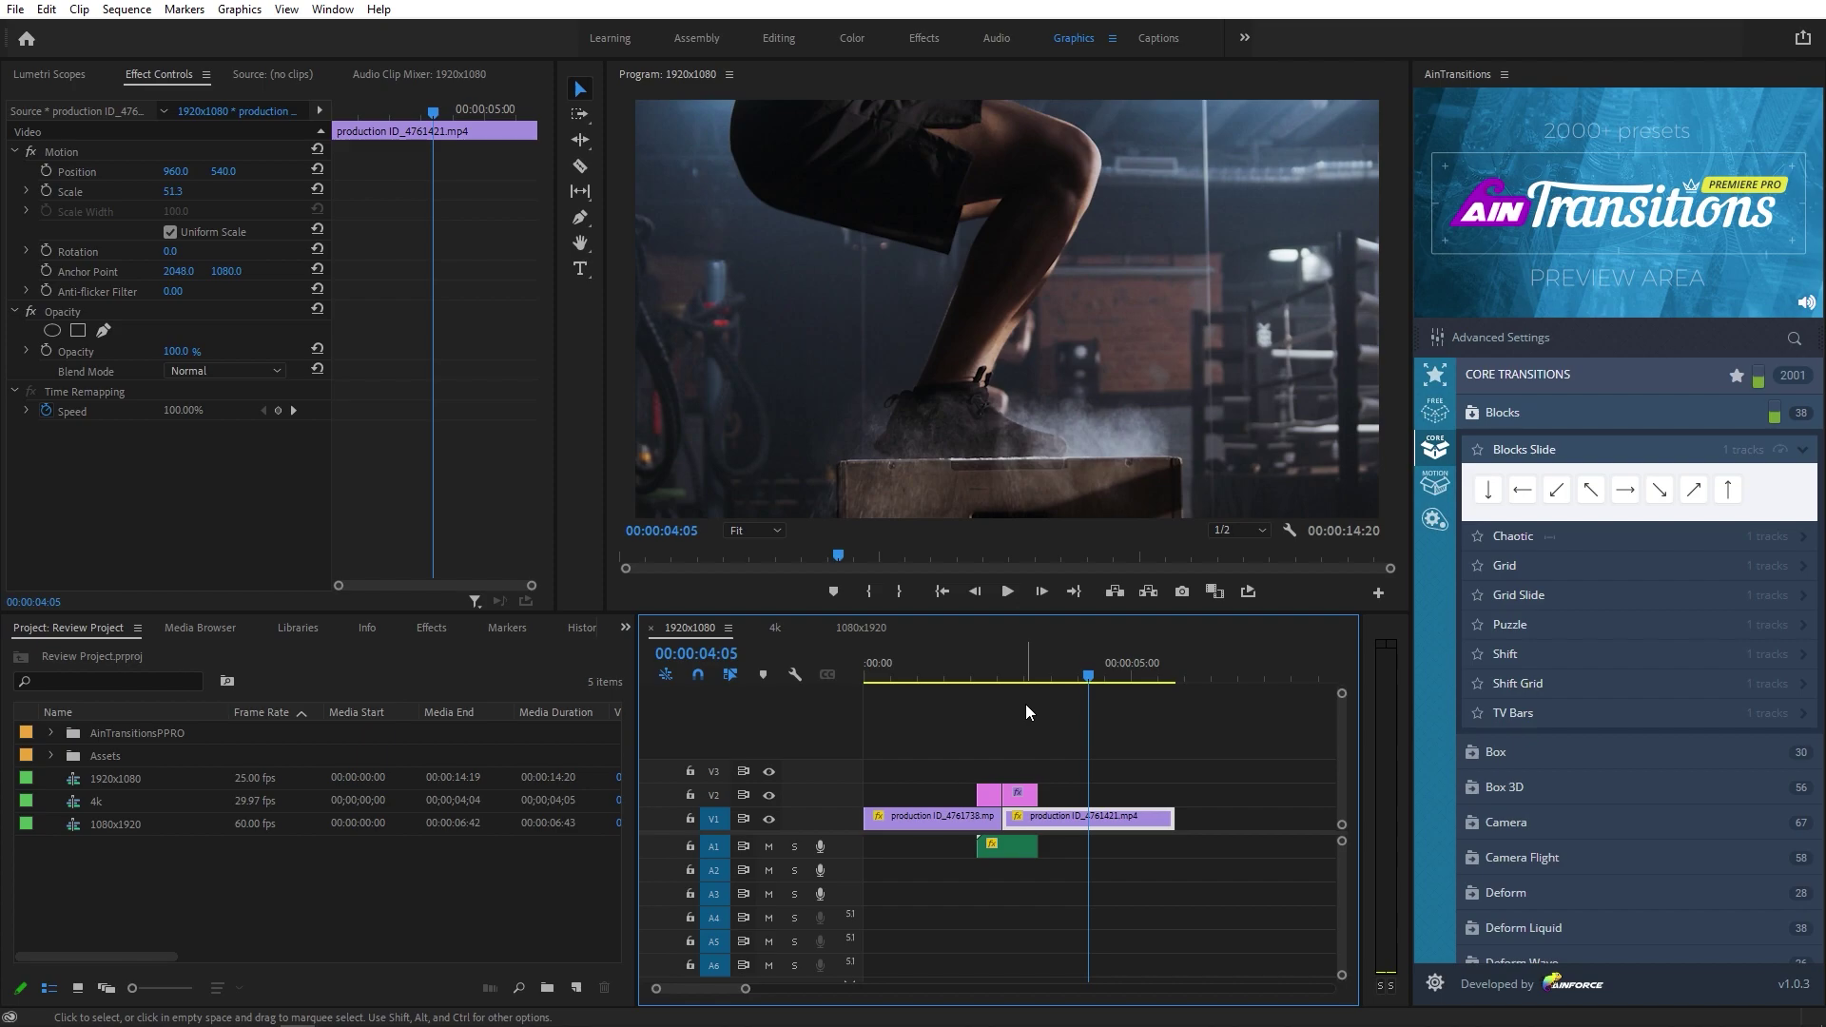
- Park the playhead before the cut and delete the Blocks Slide clips on V2 and A1
drag(1131, 728, 971, 705)
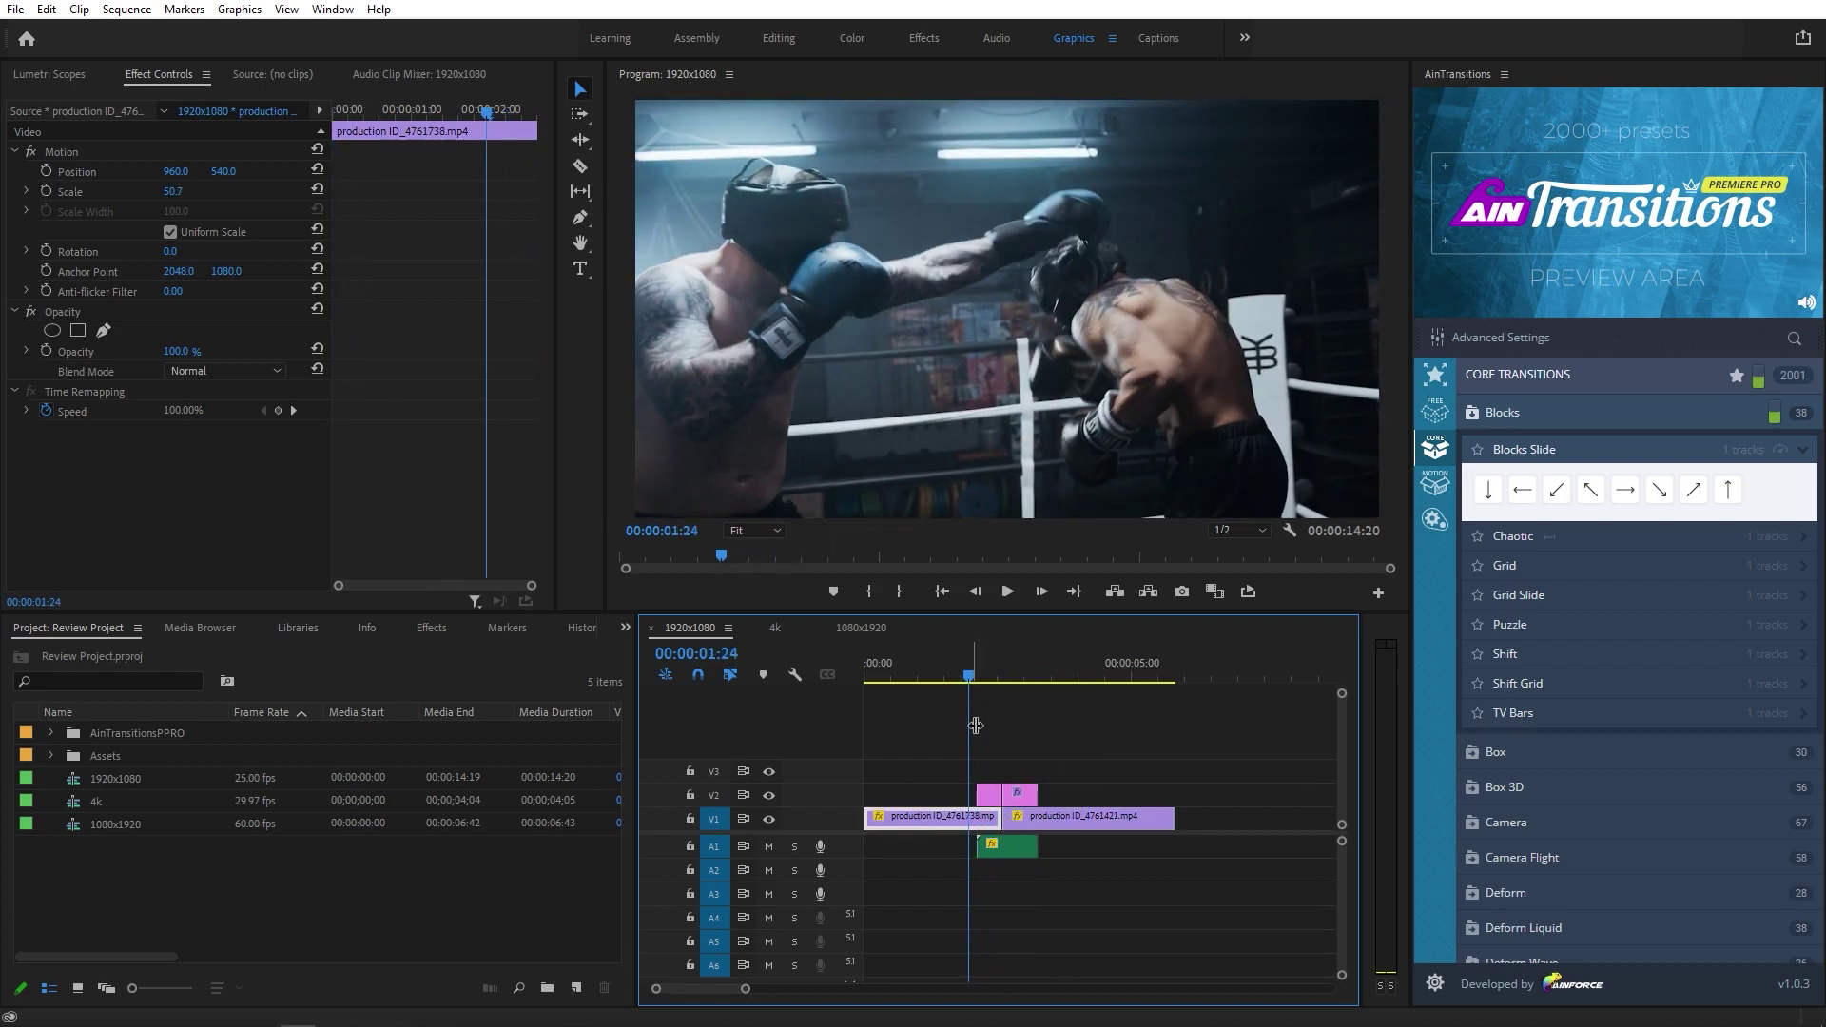
click(1007, 854)
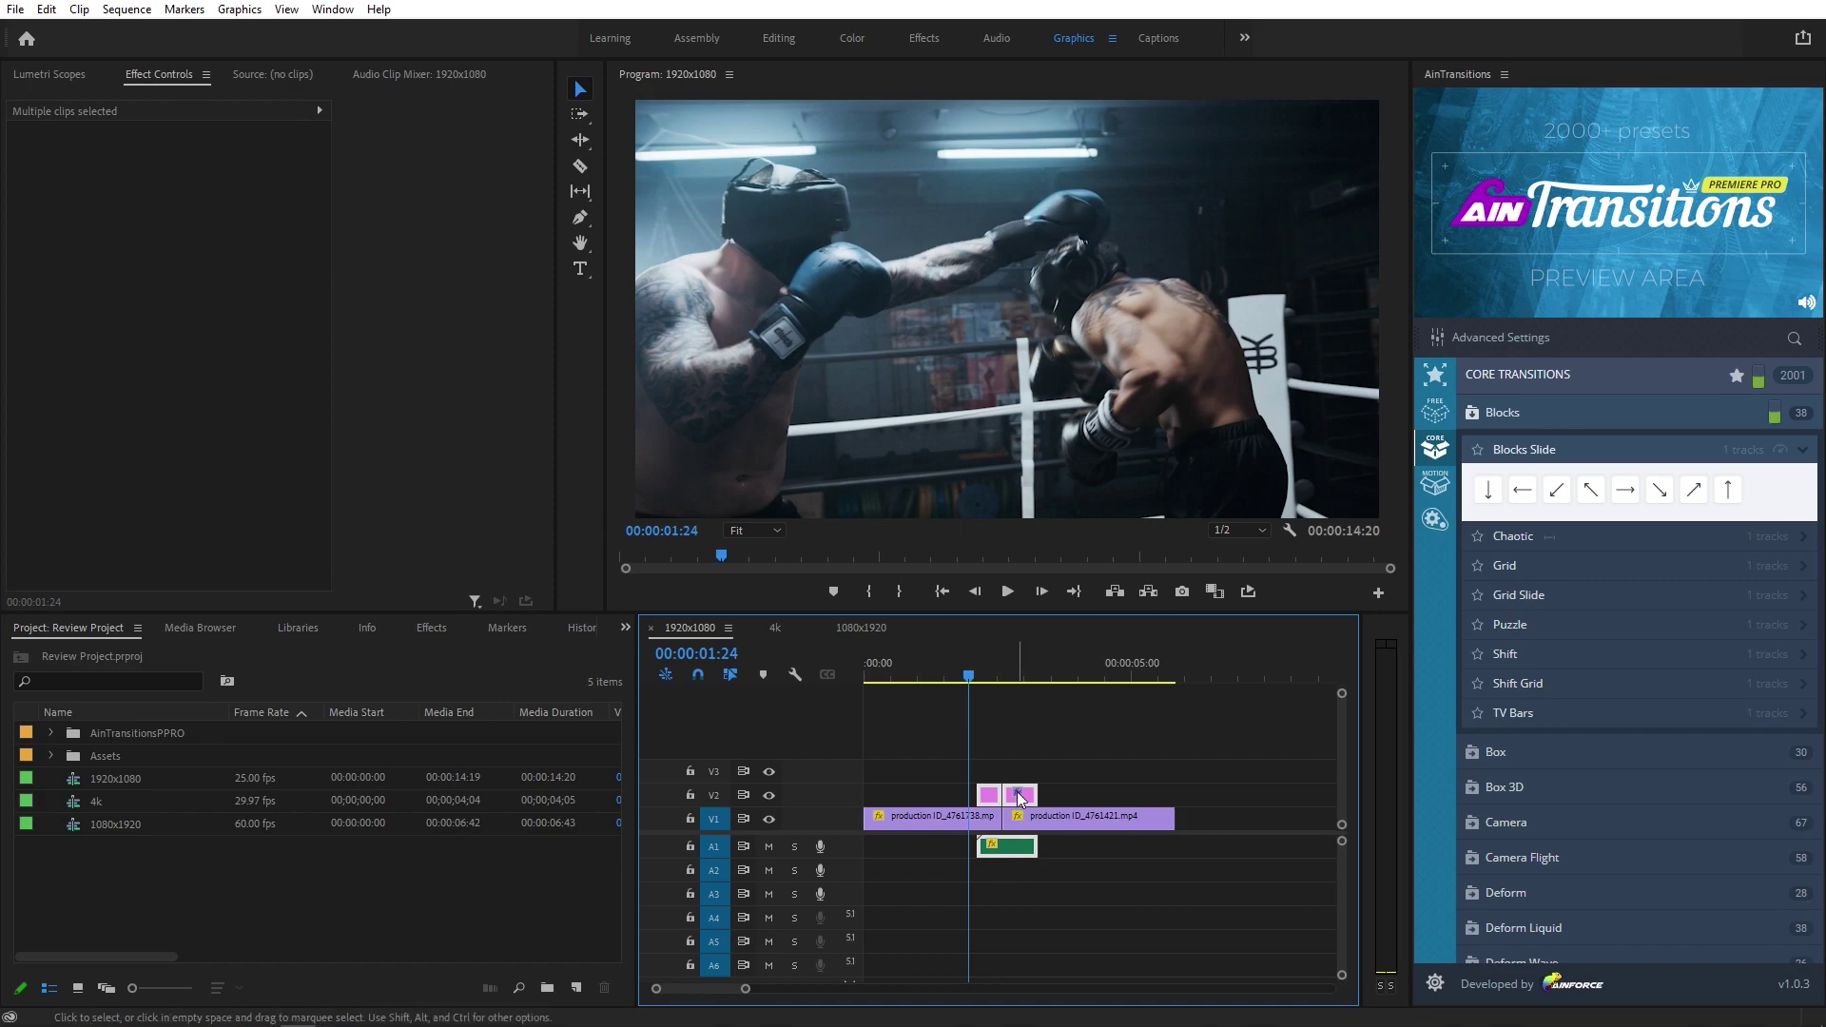
drag(1062, 766, 960, 797)
key(Delete)
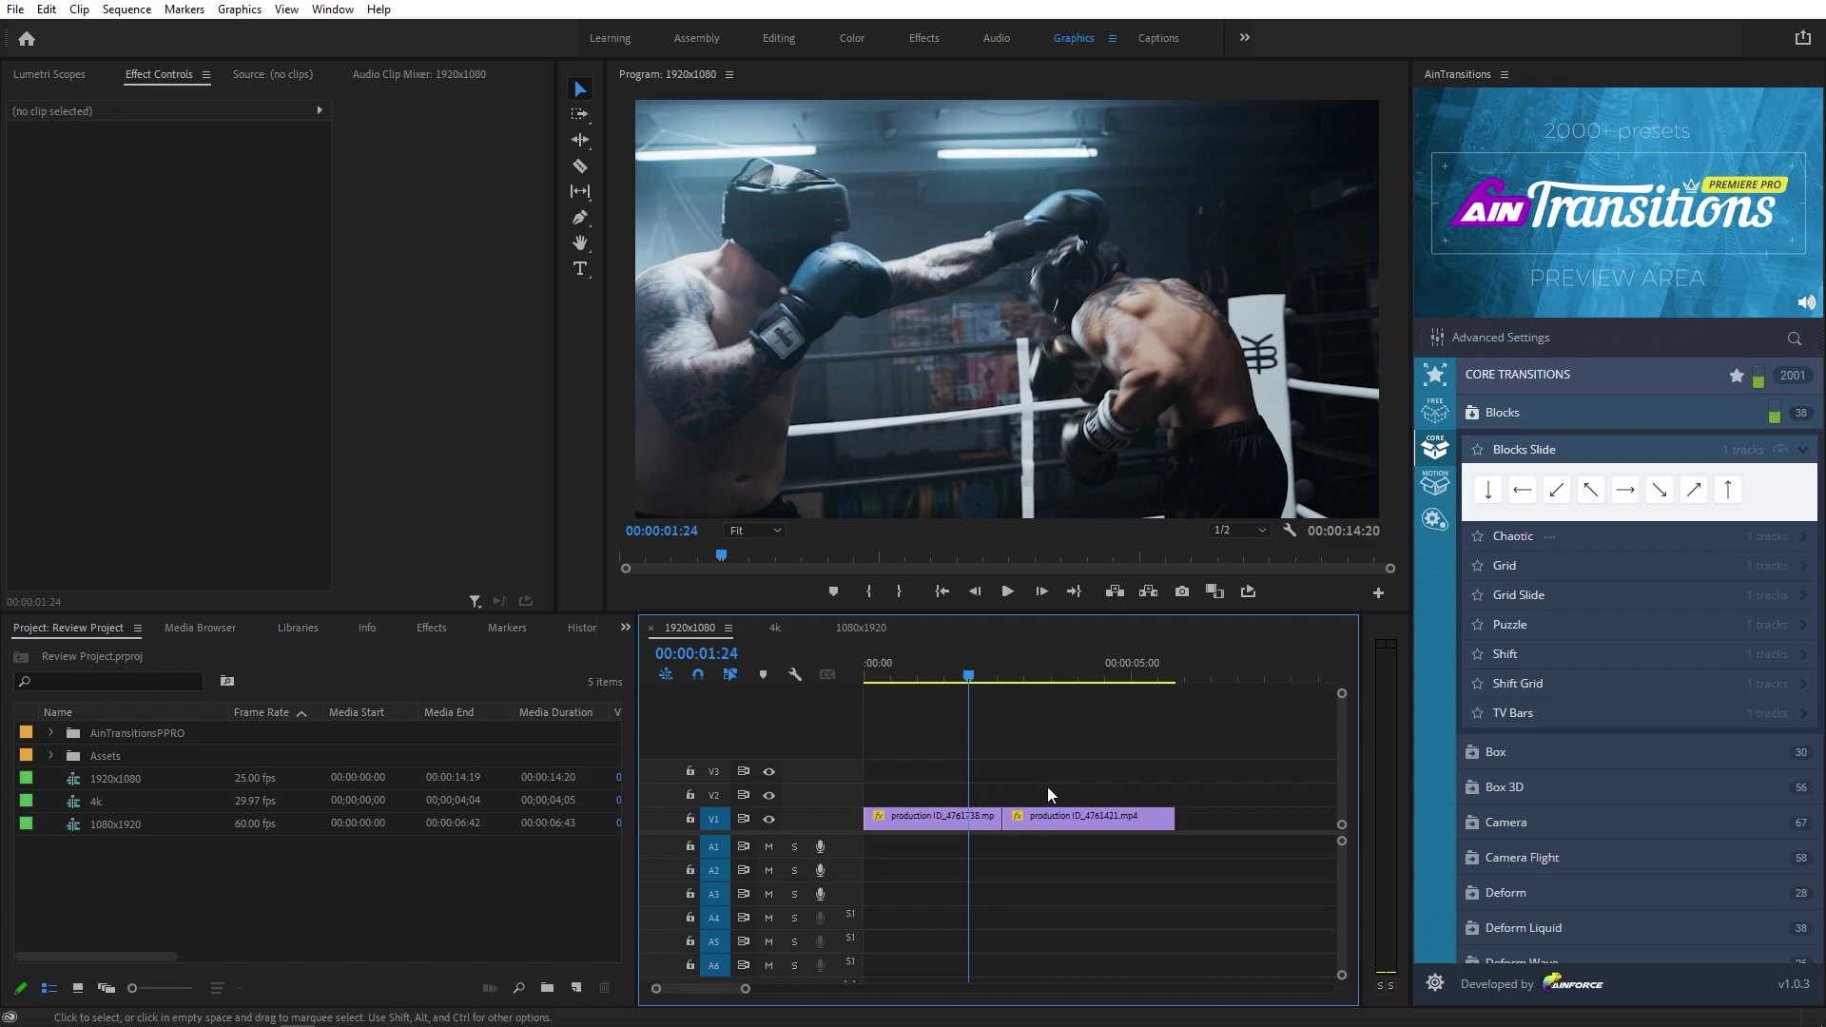
- With Advanced Settings shown, import the leftward Blocks Slide transition at the cut between clips
click(1452, 344)
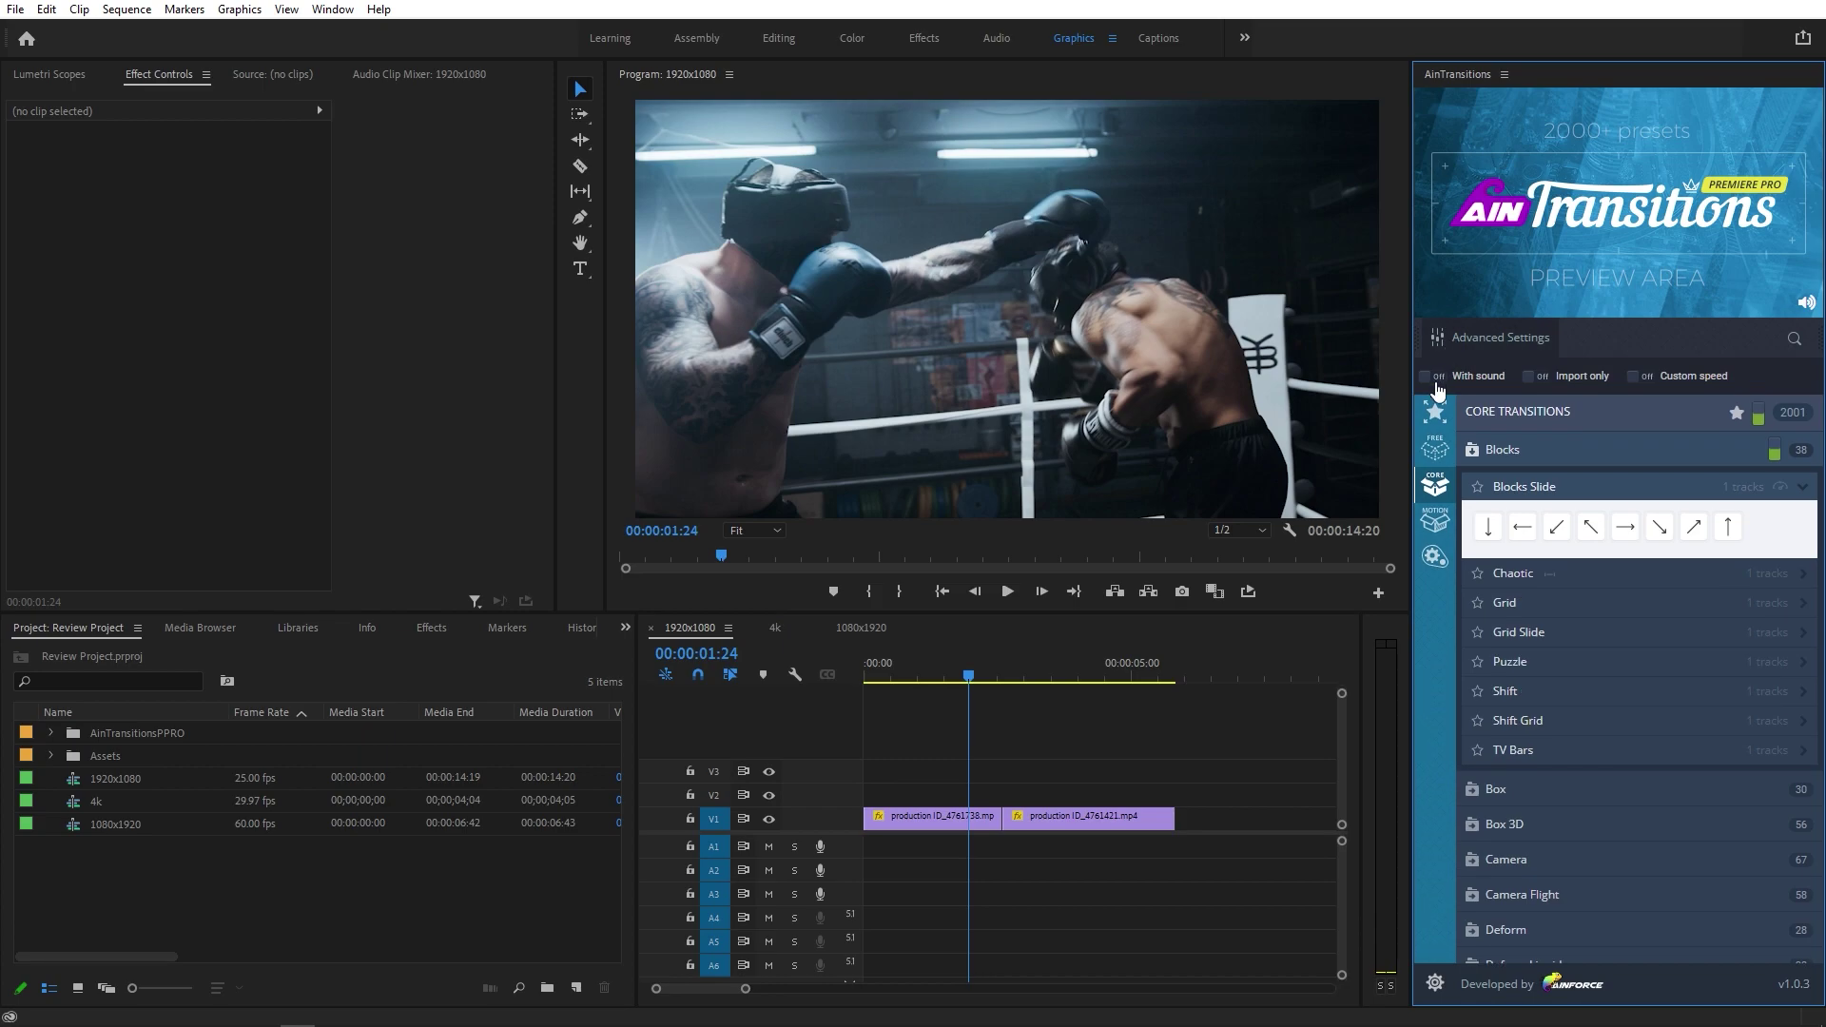
drag(1006, 677, 1002, 682)
click(1524, 528)
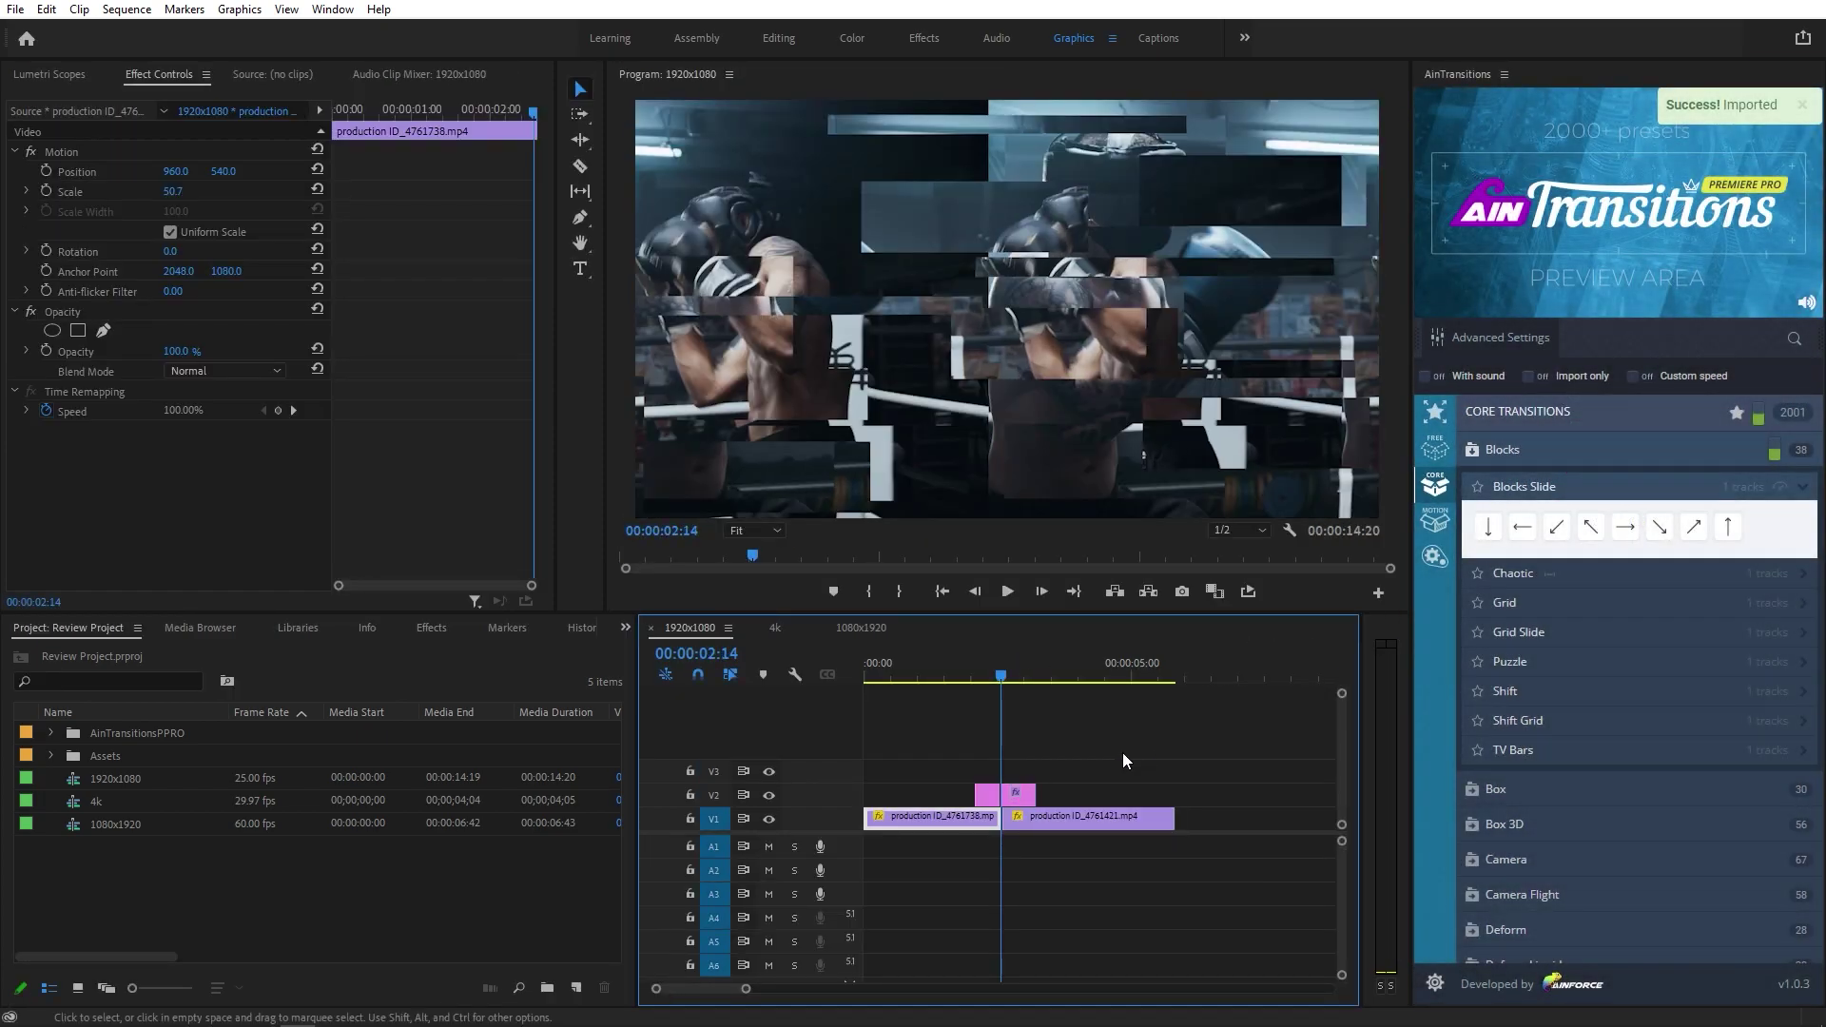
- Deselect the timeline and play back the new Blocks Slide transition from before the cut
drag(1093, 772, 965, 803)
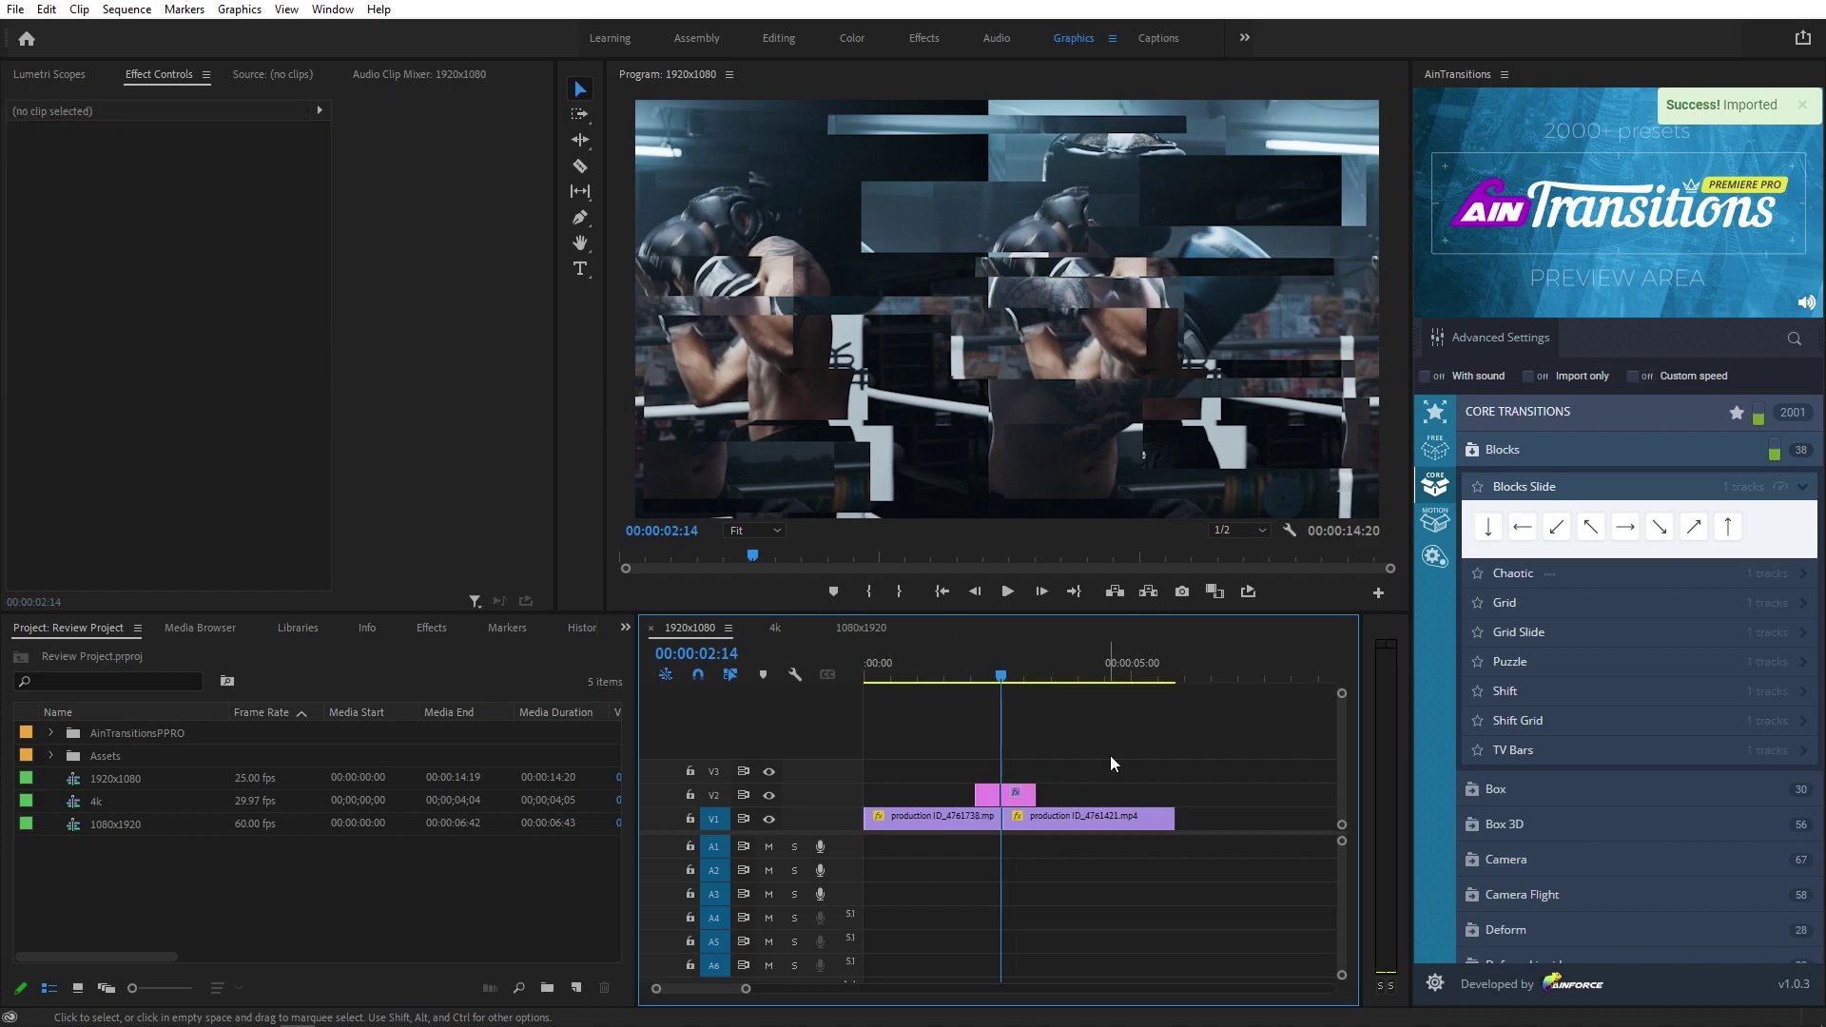
drag(985, 684, 973, 683)
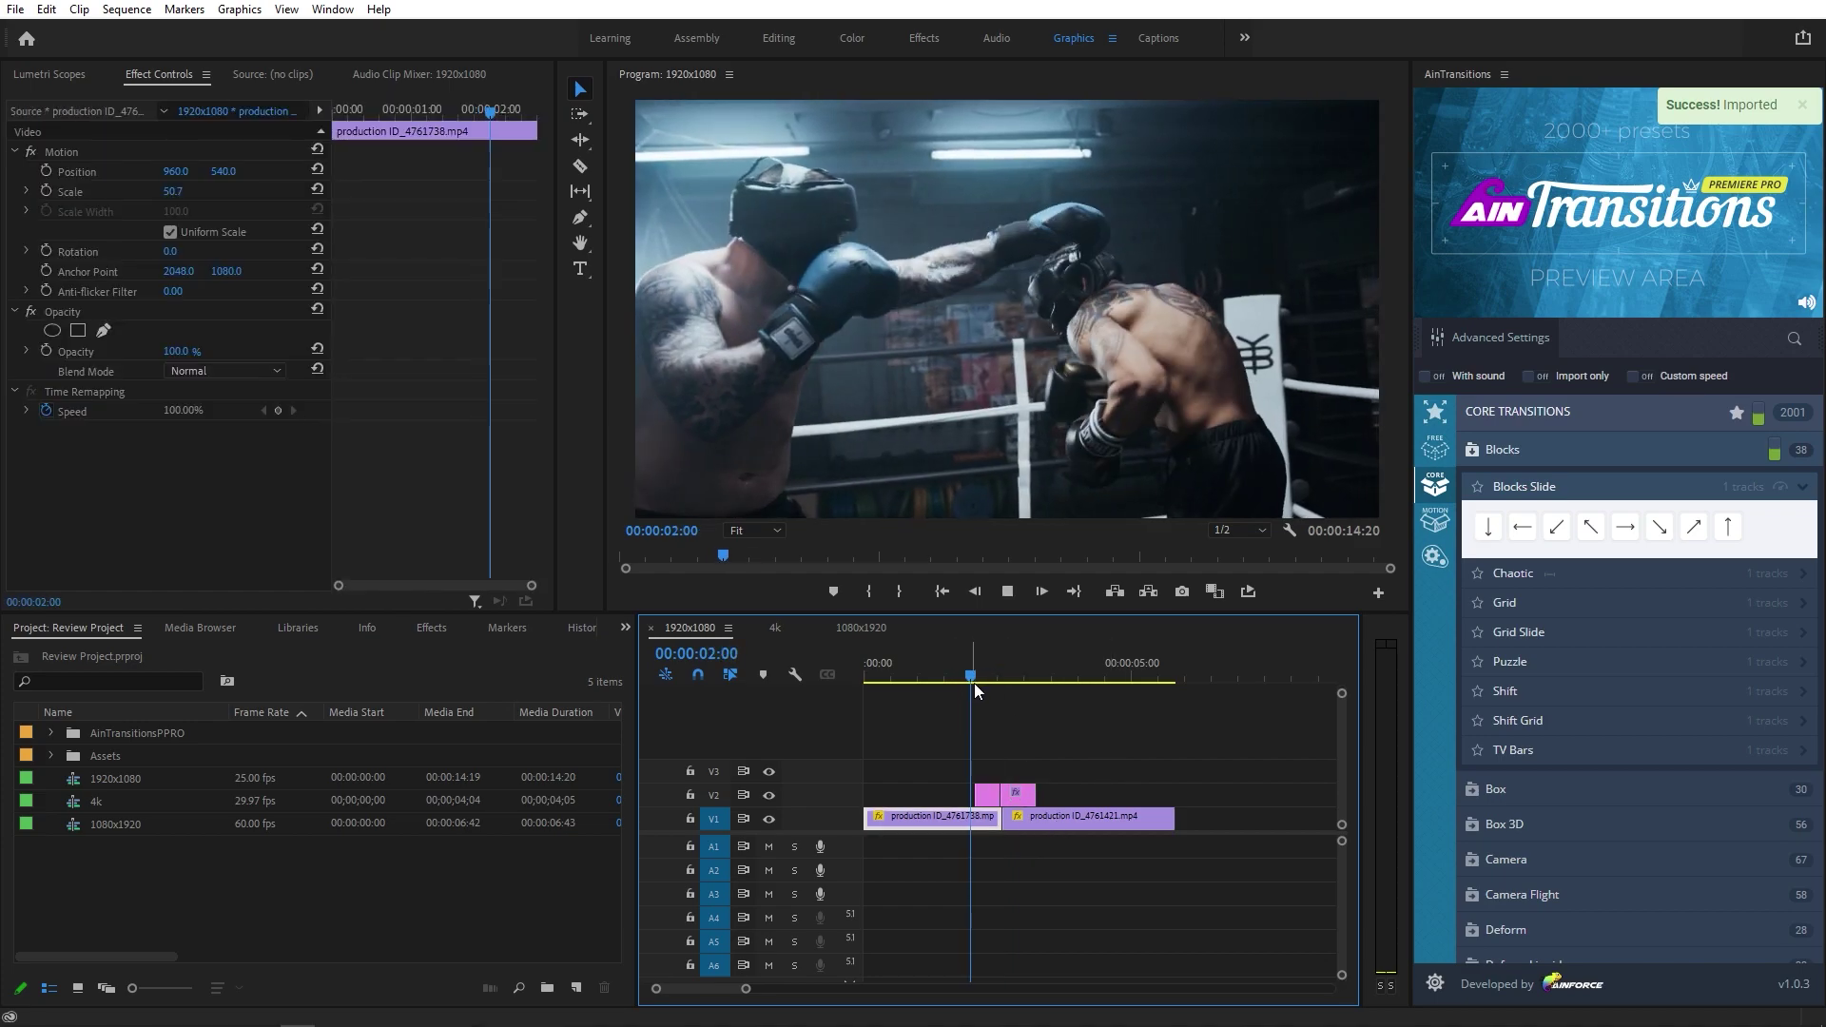
key(space)
click(1050, 675)
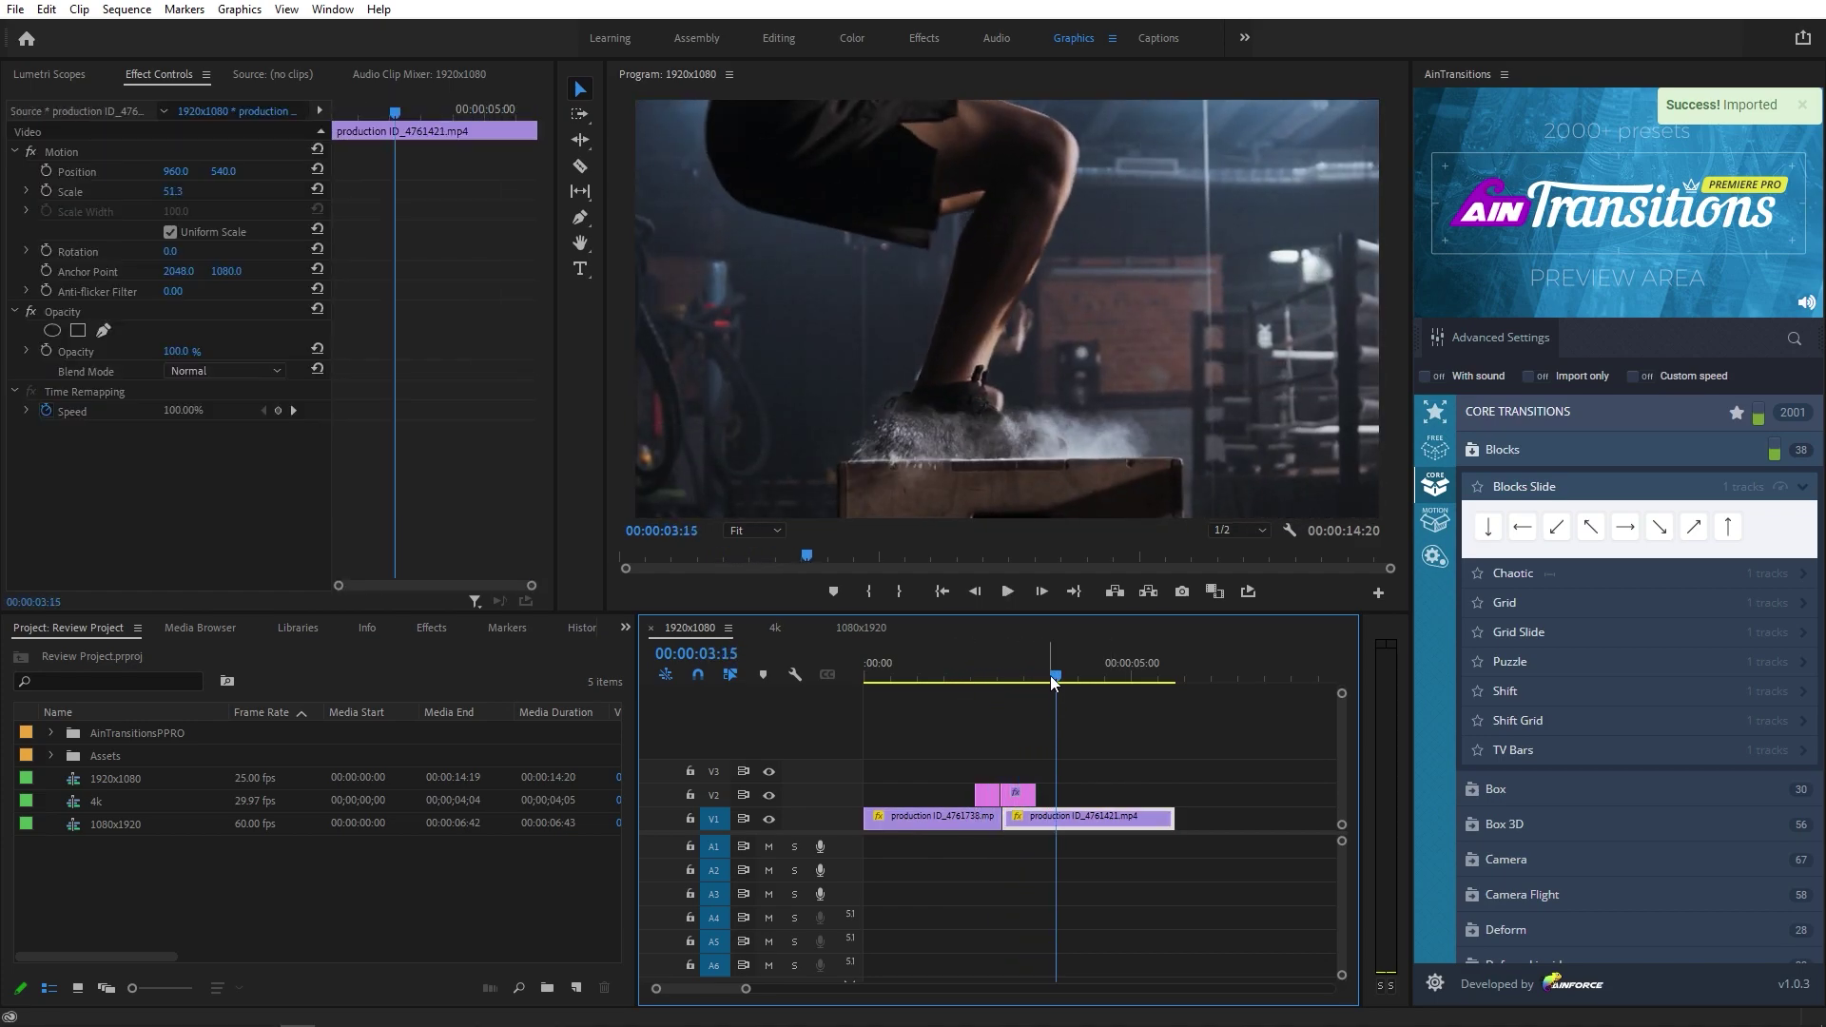
drag(1067, 675, 1081, 681)
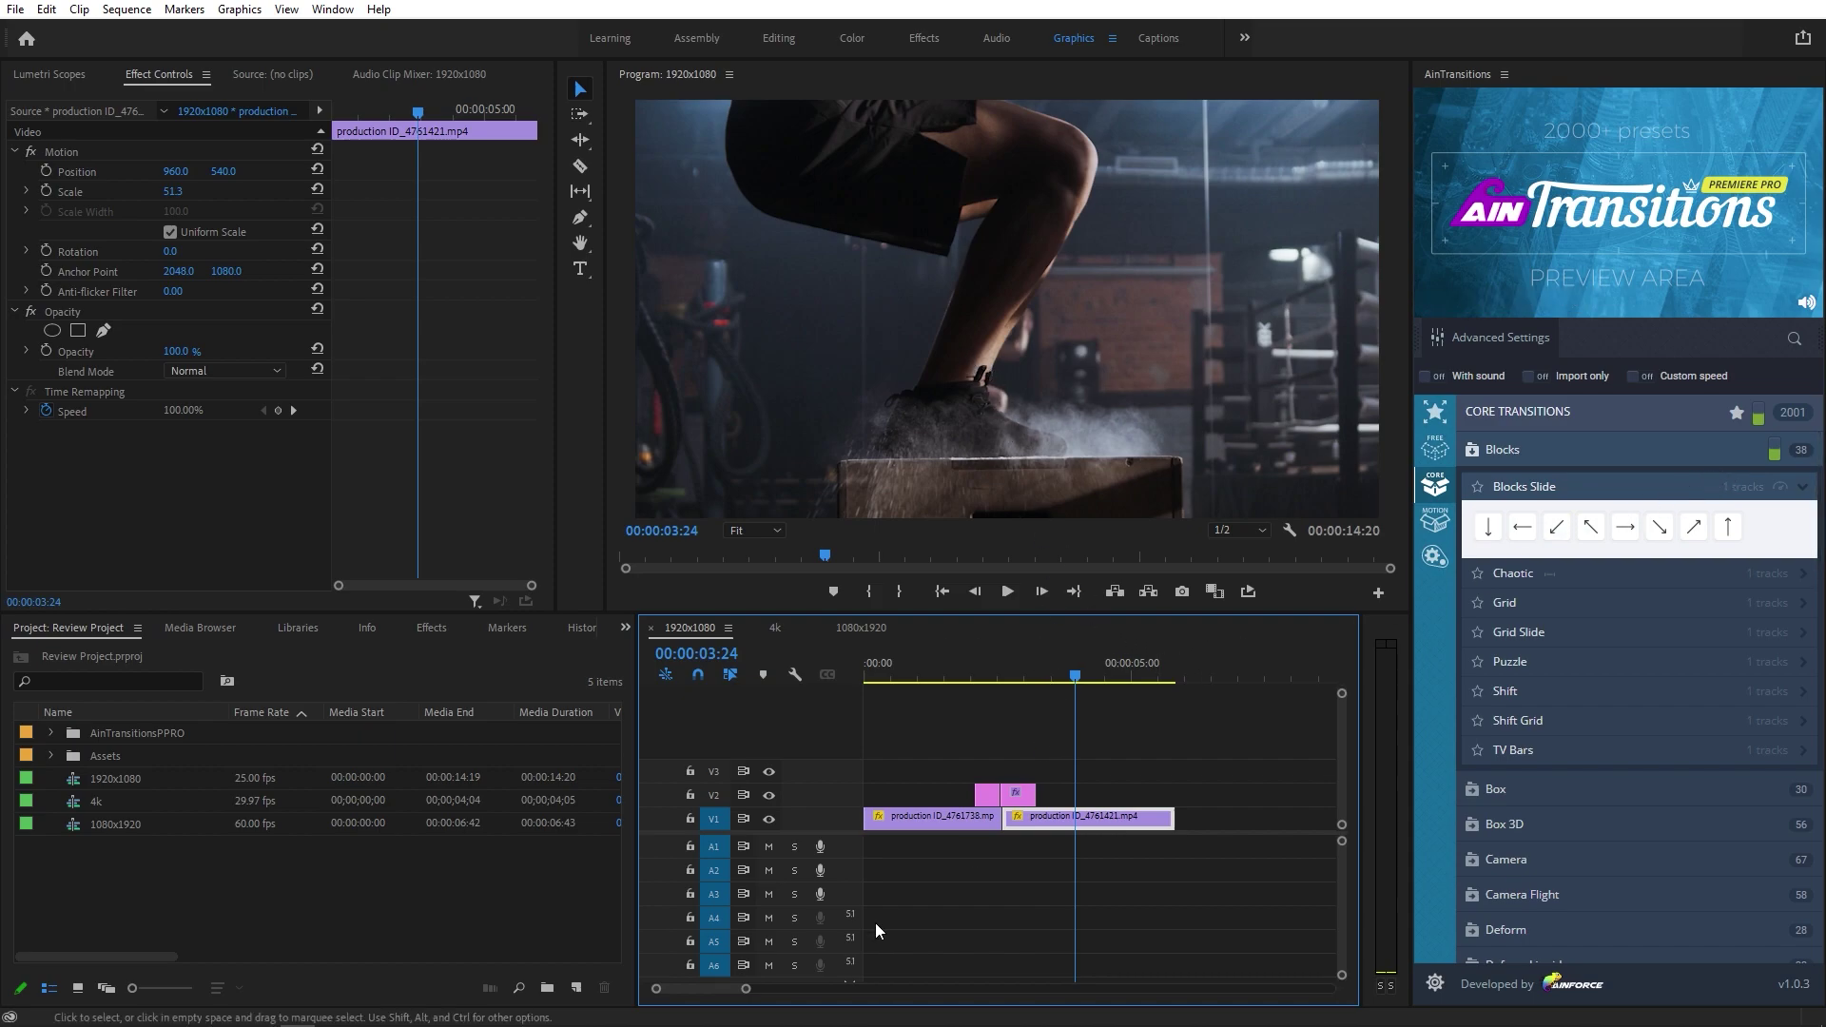
drag(752, 994, 850, 994)
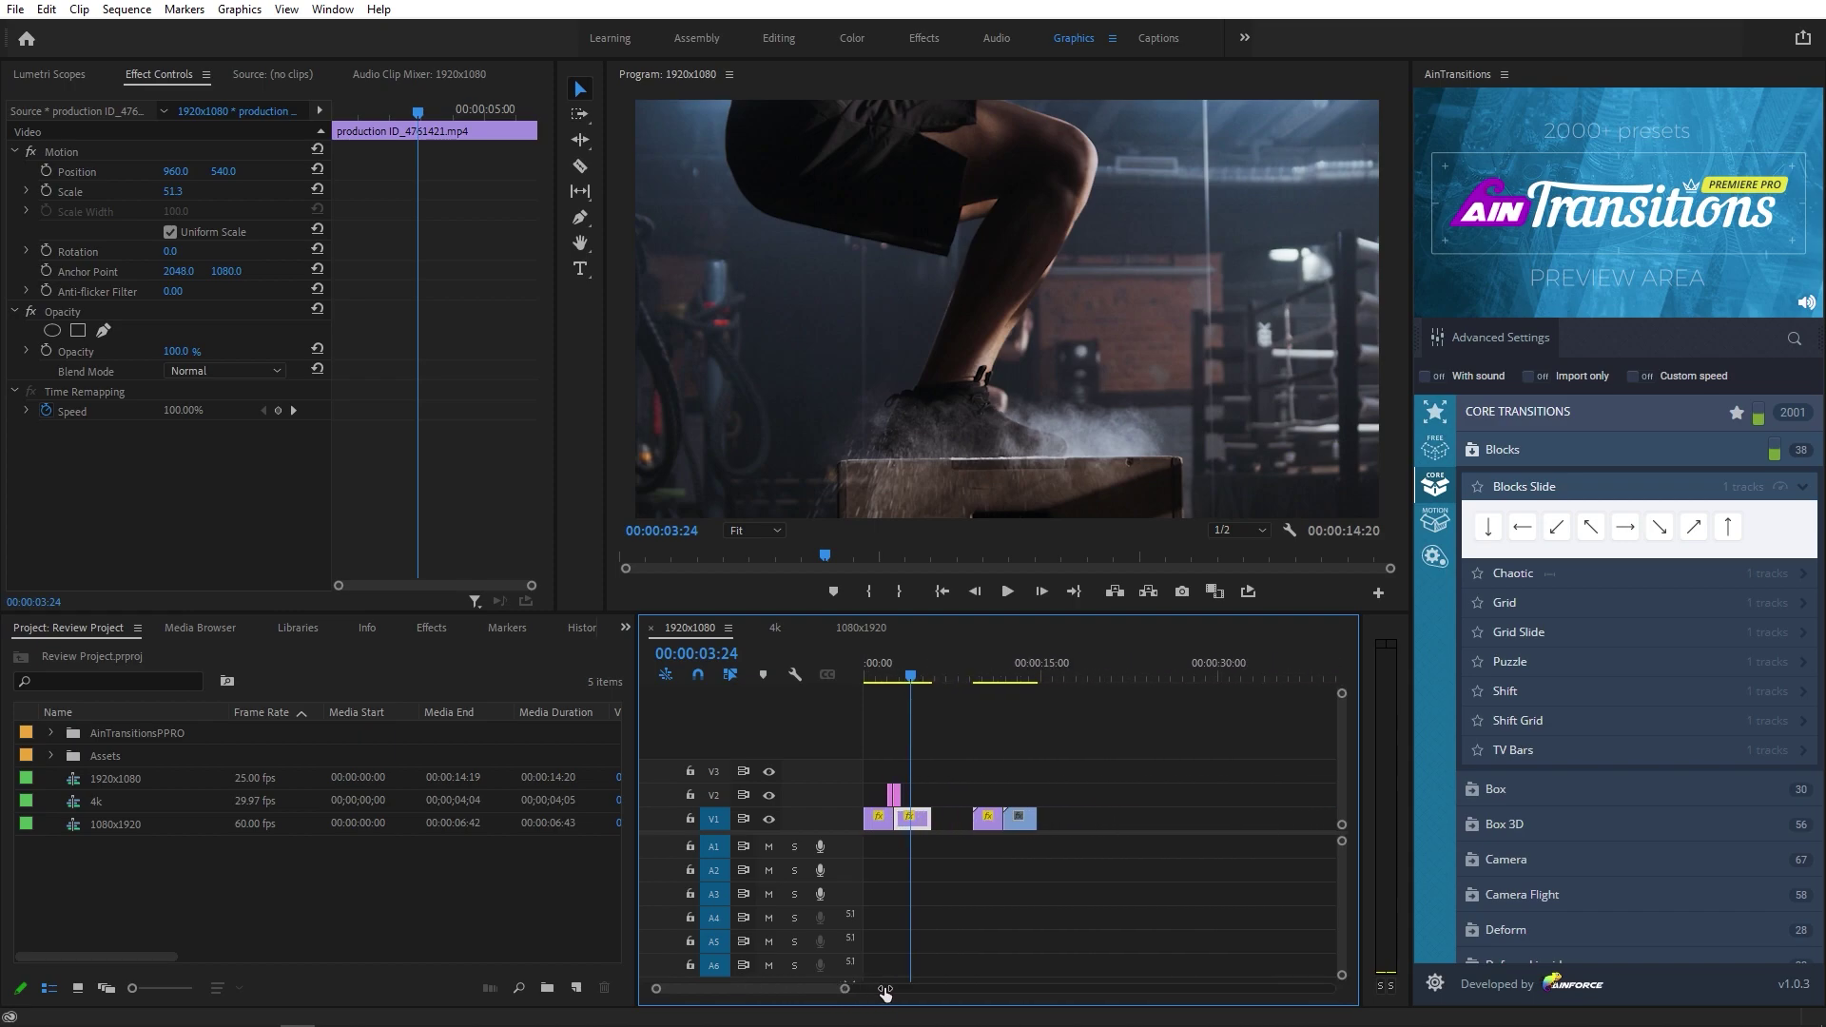
- Place the playhead at 00:00:11:21, collapse Blocks Slide, and expand the Camera category
click(980, 677)
click(1004, 677)
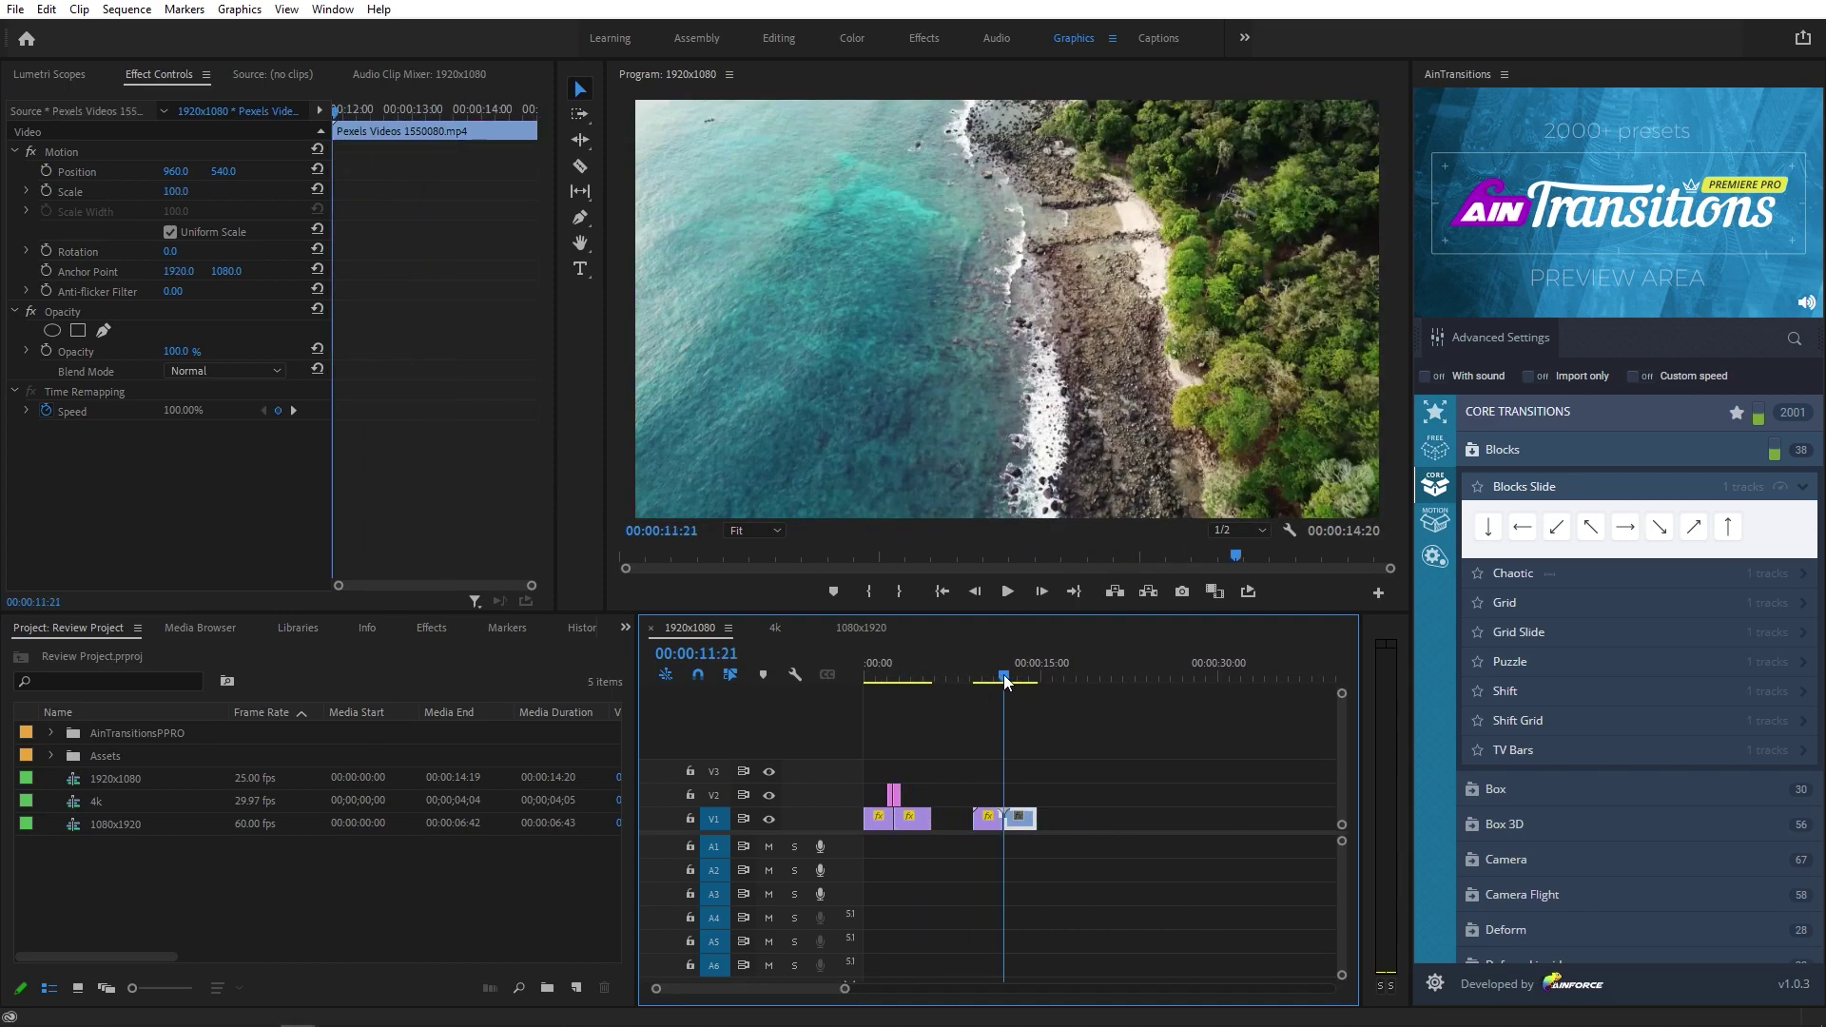
click(1514, 488)
scroll(1512, 513, down, 1)
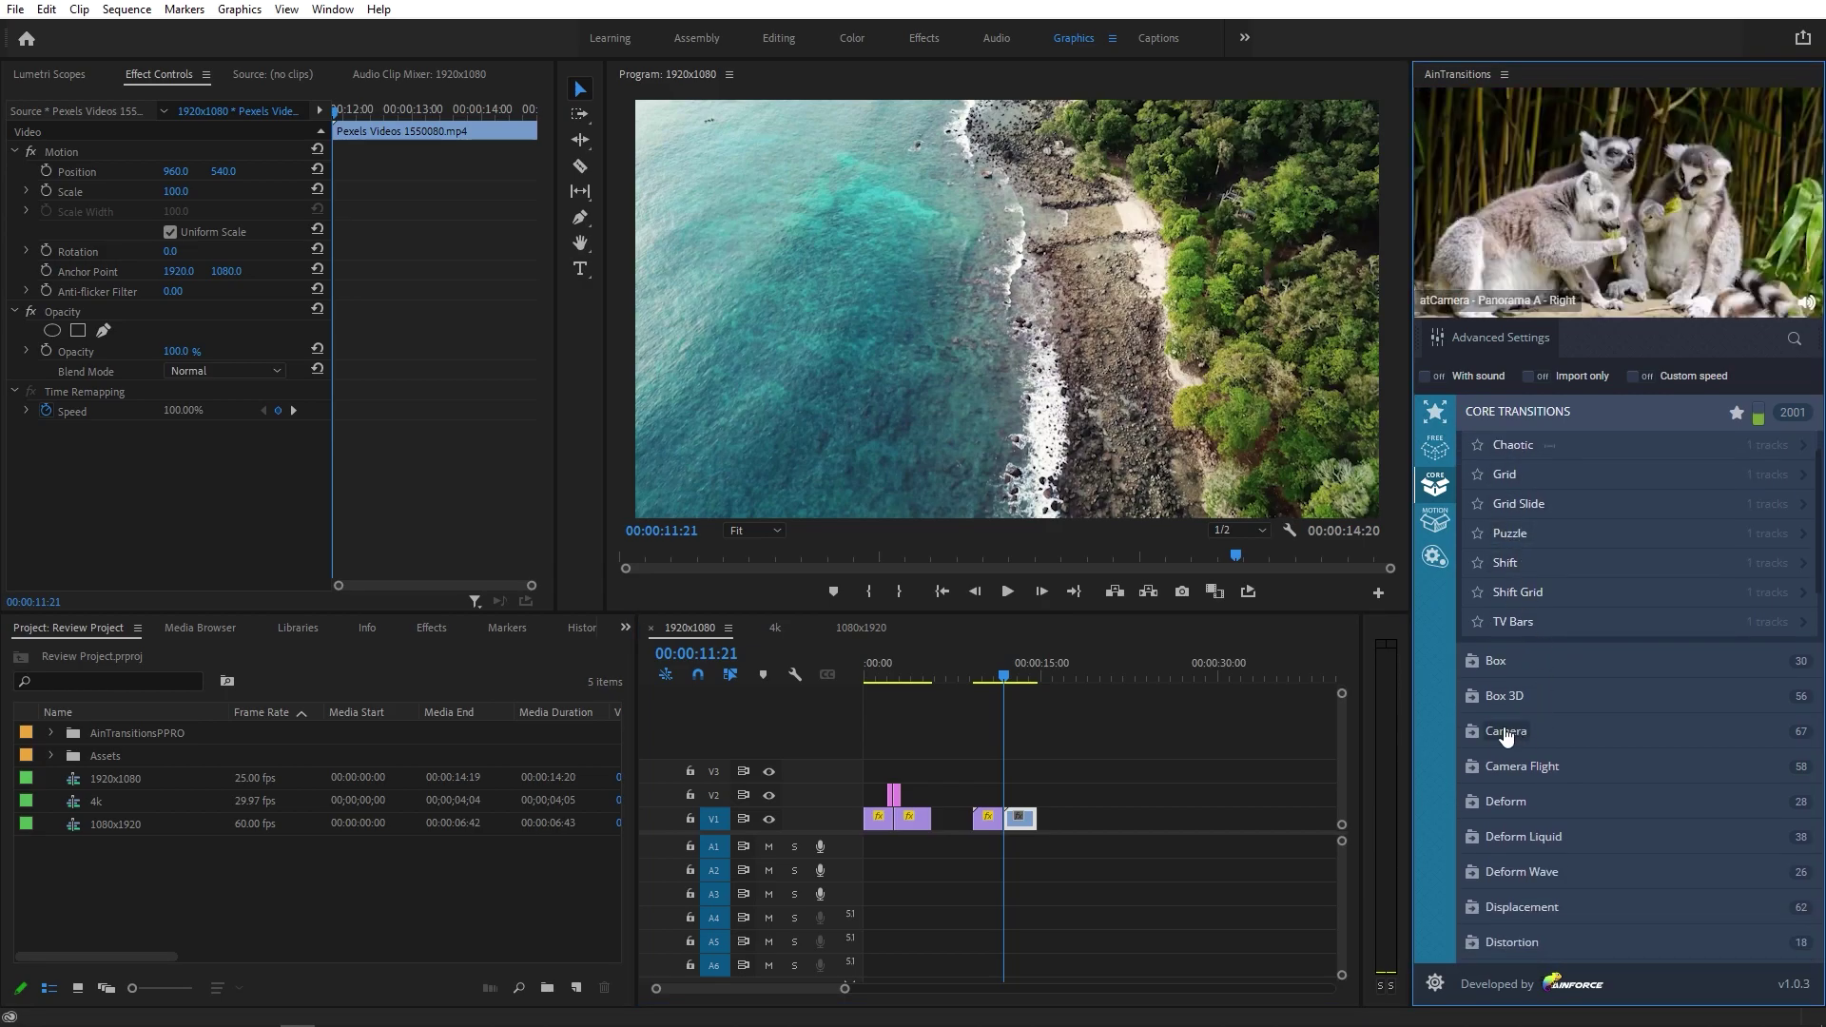
click(1504, 732)
- Expand Camera > Elastic's directions and set its speed to the second-slowest segment
scroll(1813, 844, down, 1)
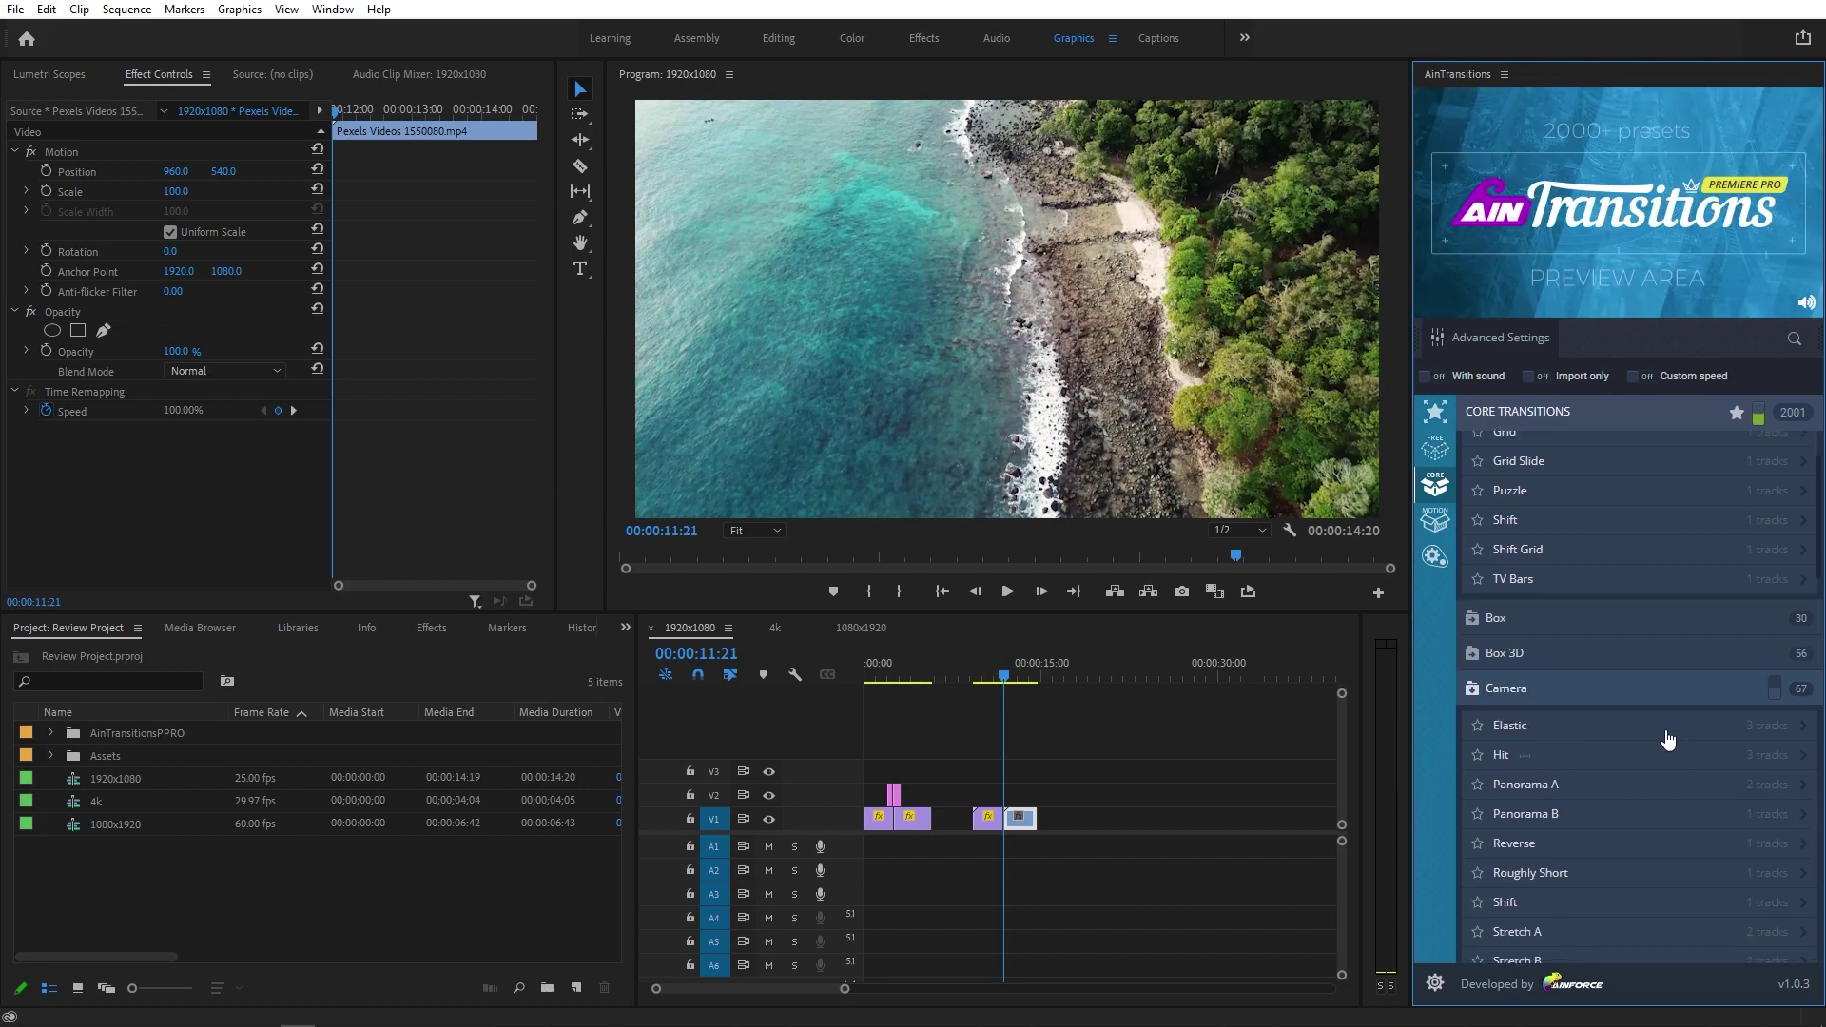
click(1520, 727)
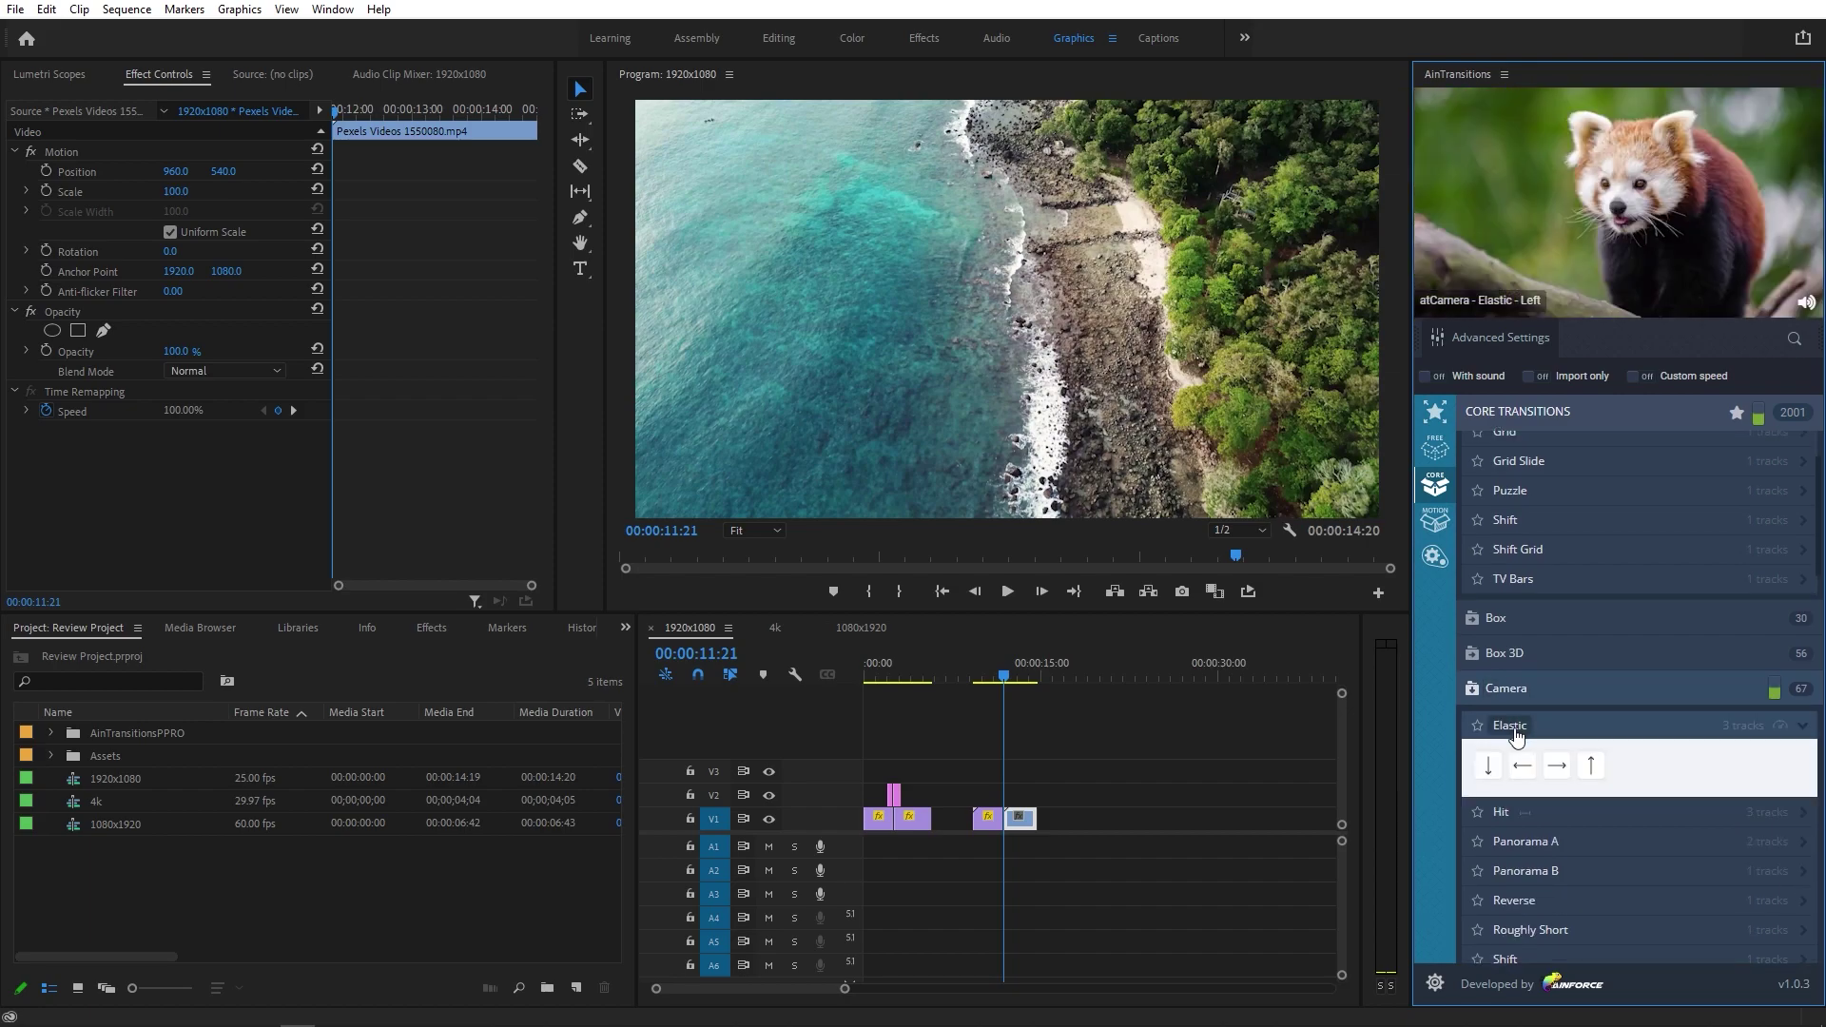
scroll(1524, 804, down, 1)
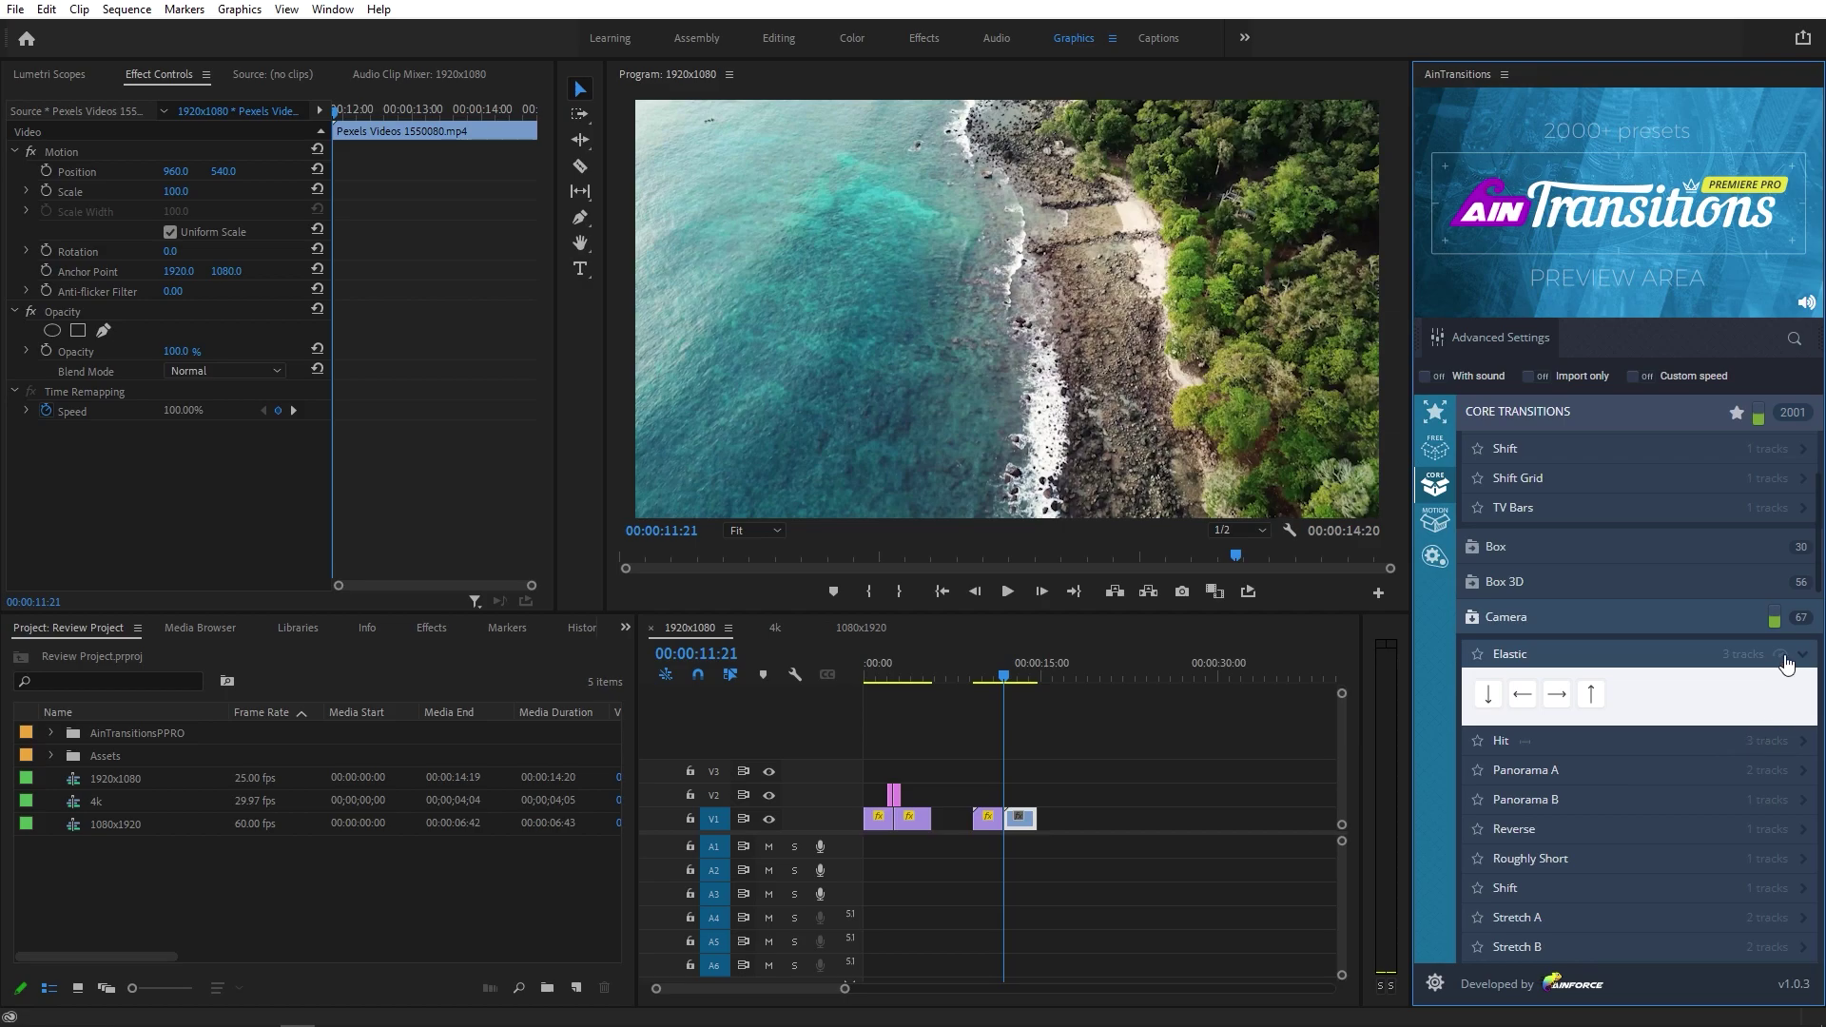
click(1780, 655)
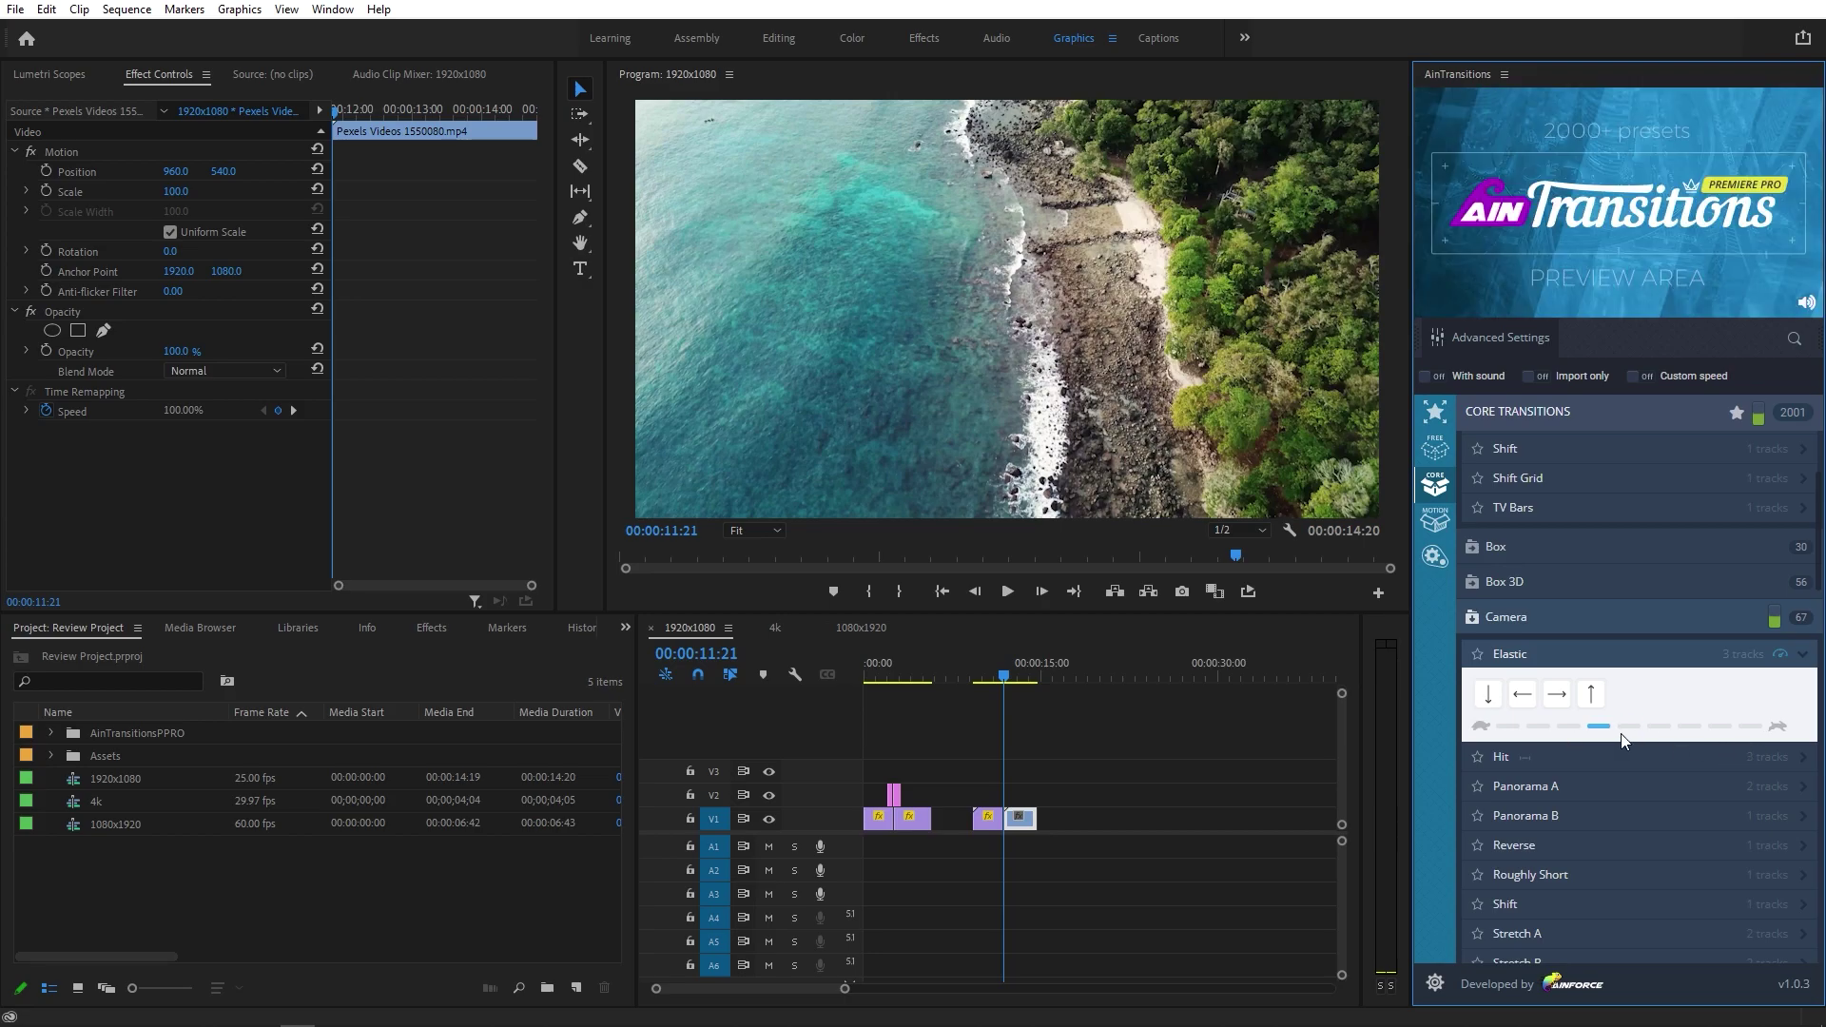
mouse_move(1525, 736)
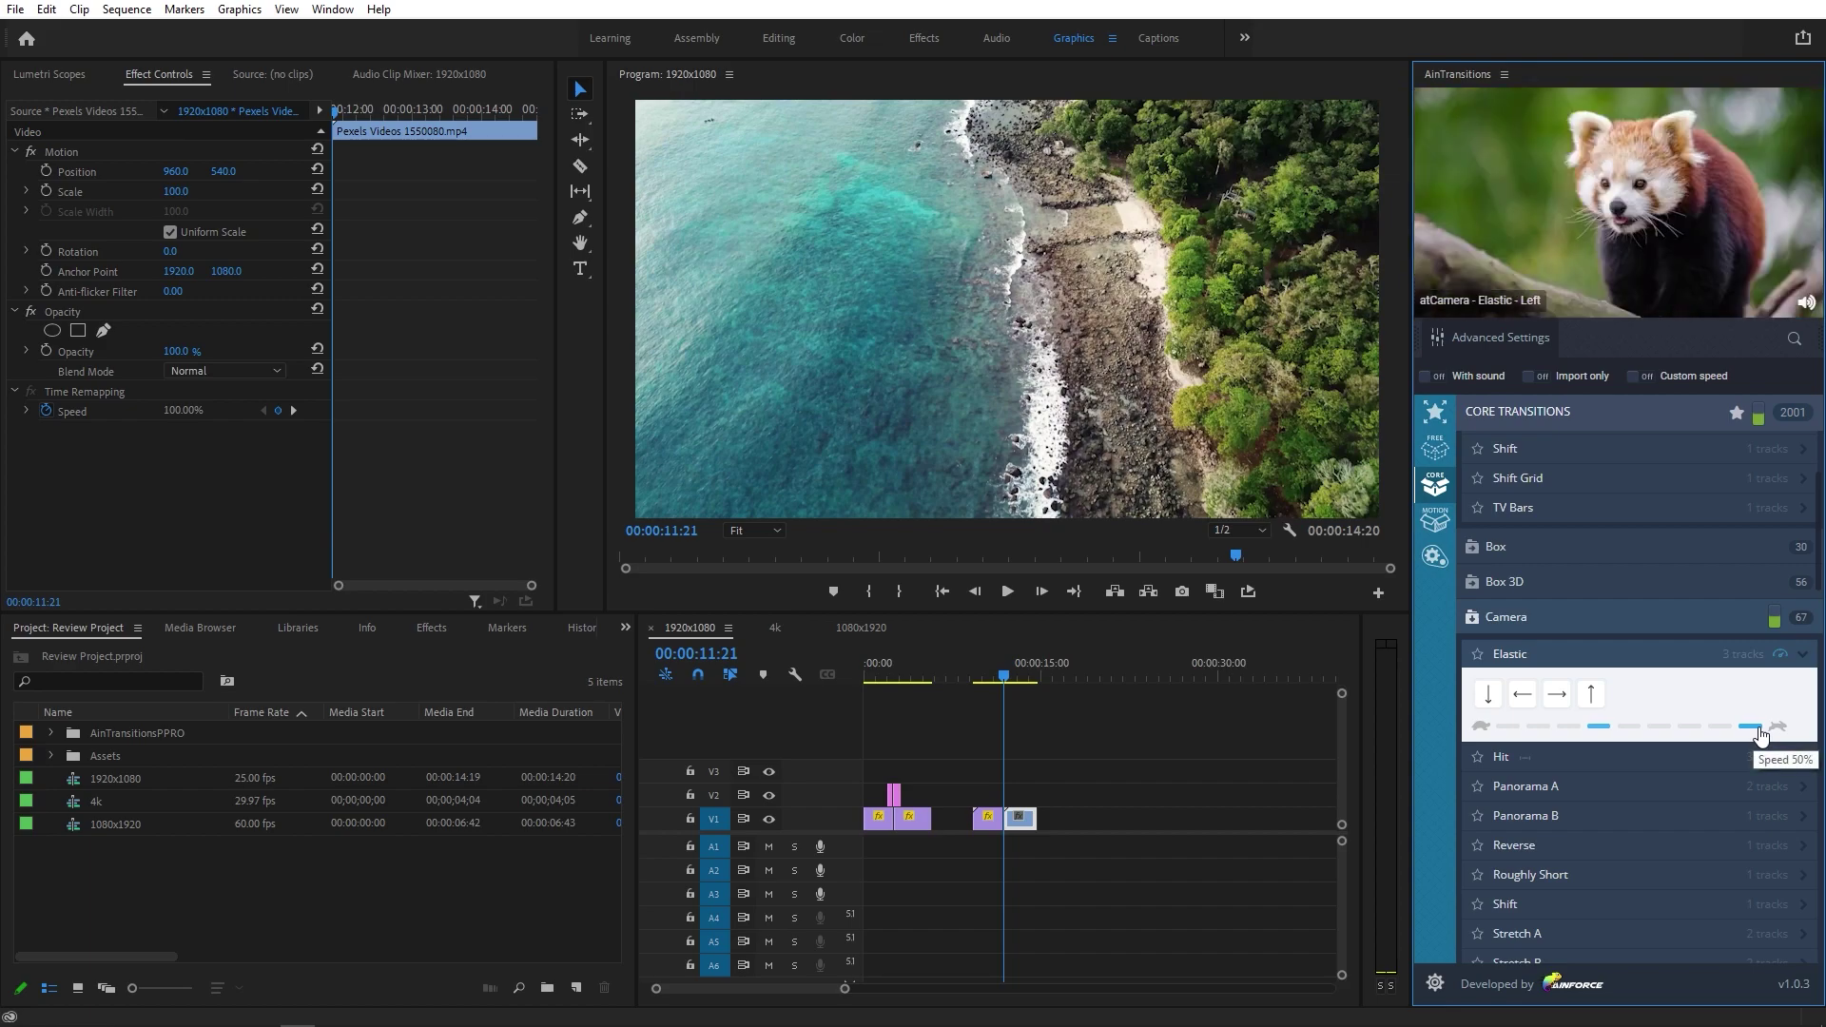
click(1512, 728)
- Import the downward Camera Elastic transition, preview it, then undo the import with Ctrl+Z
click(1489, 697)
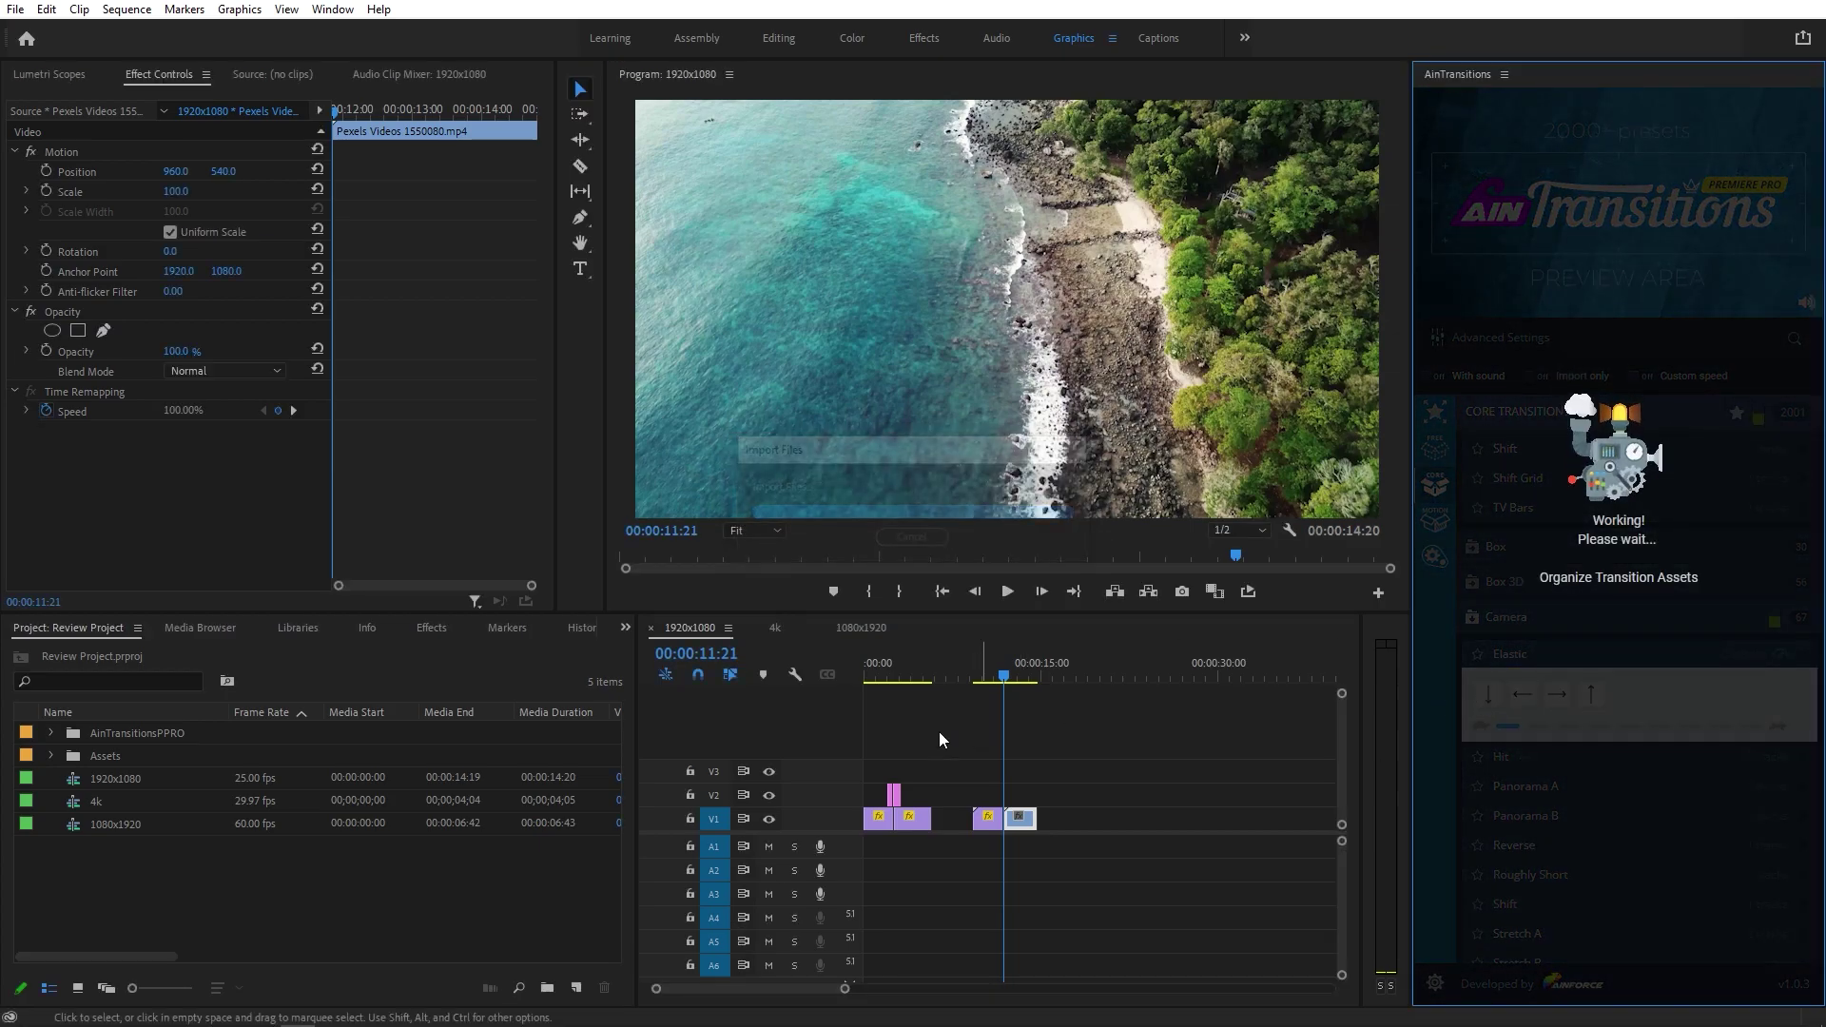
click(990, 674)
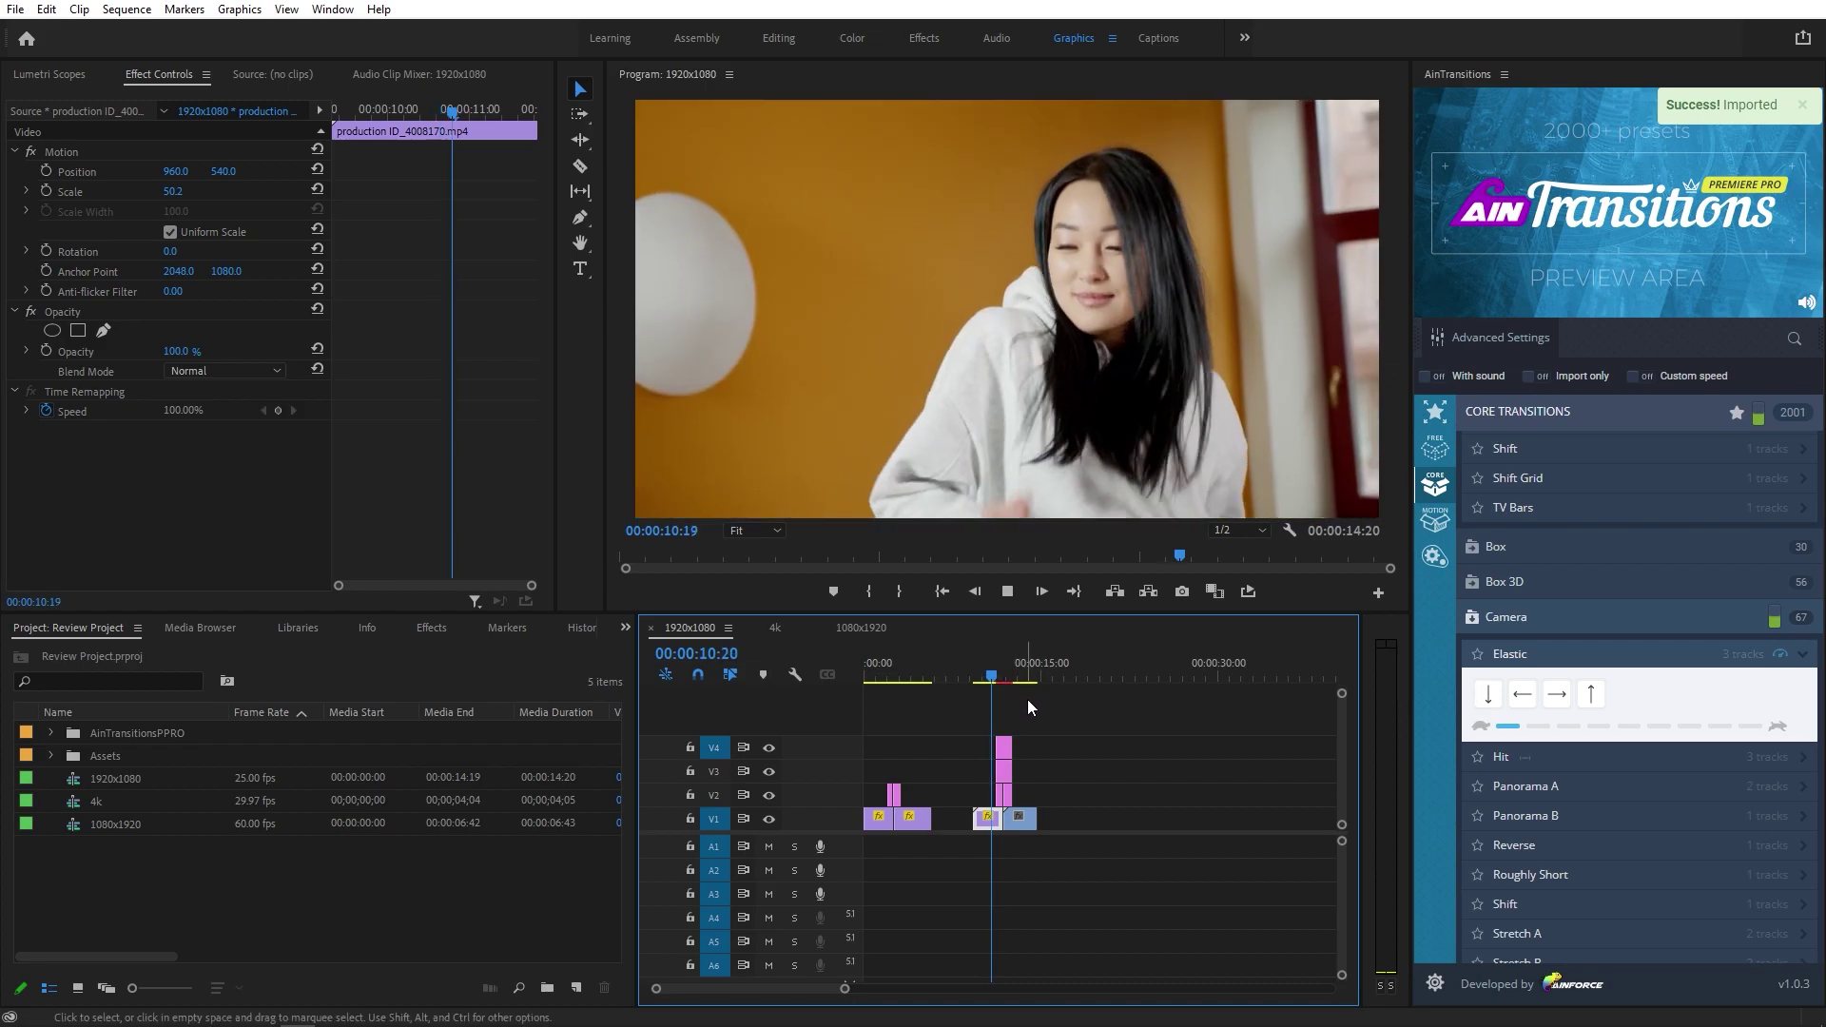
key(space)
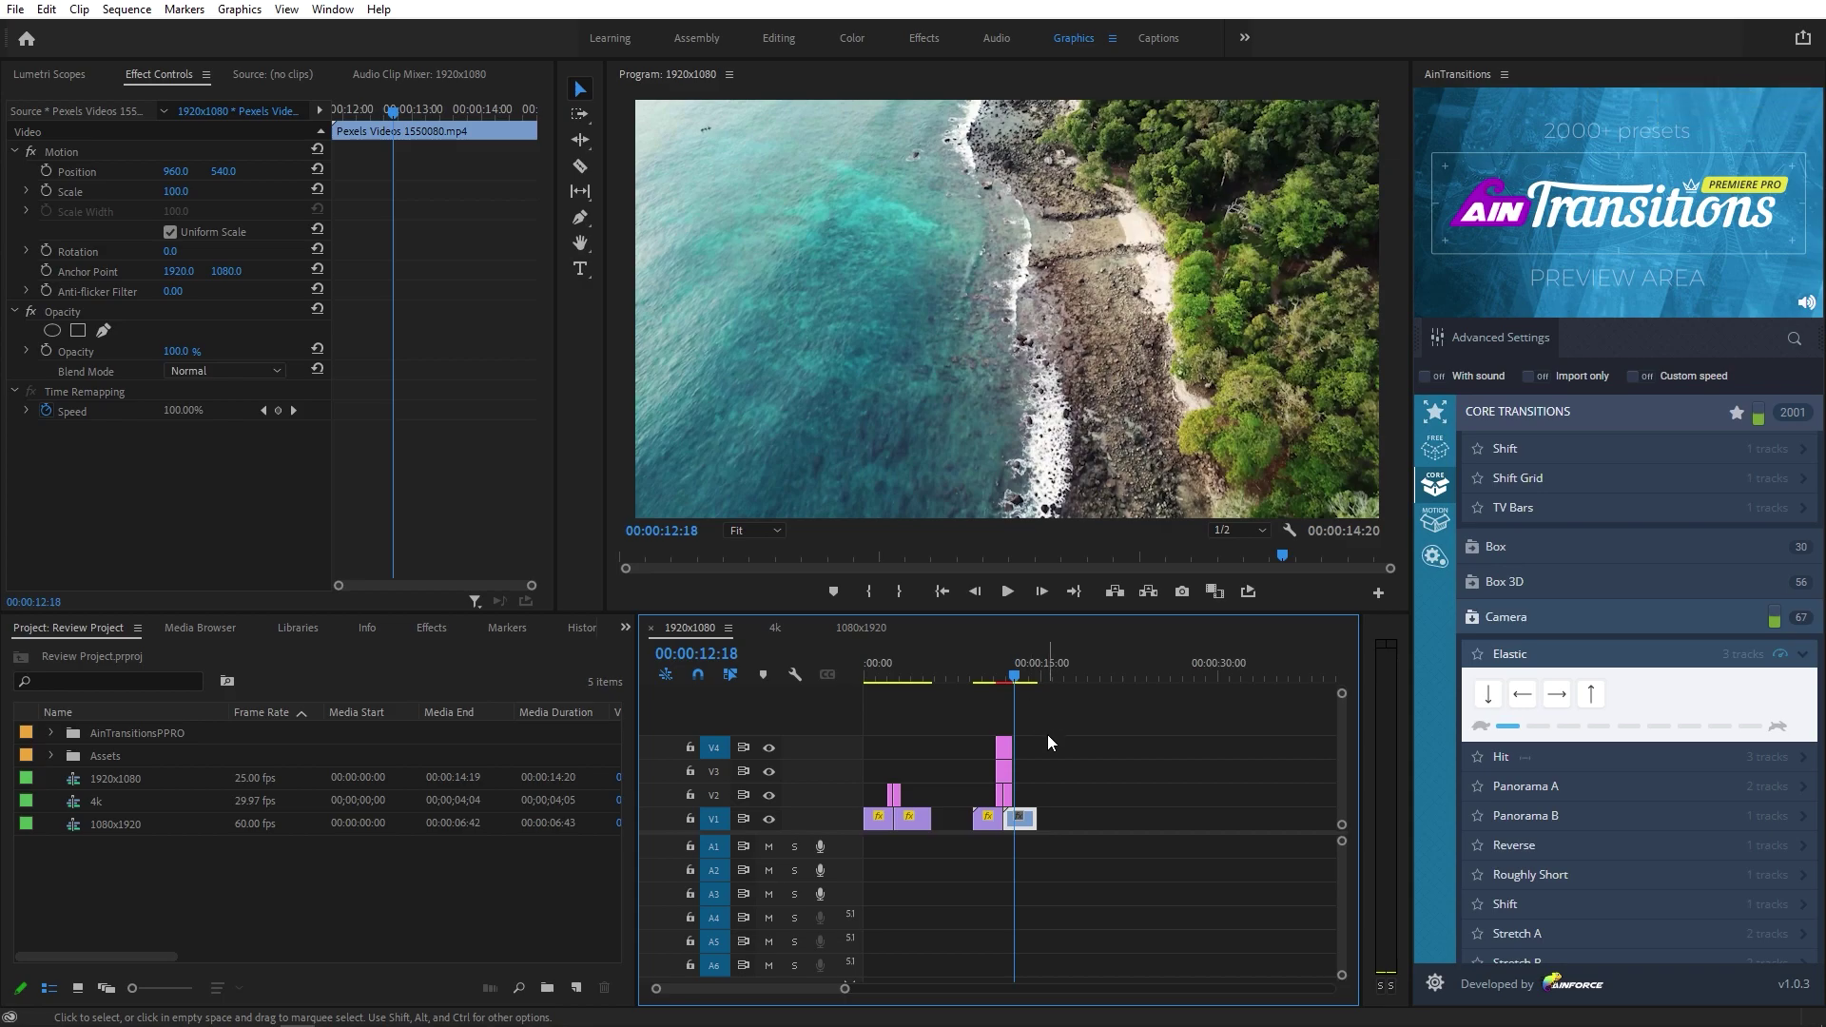
key(ctrl+z)
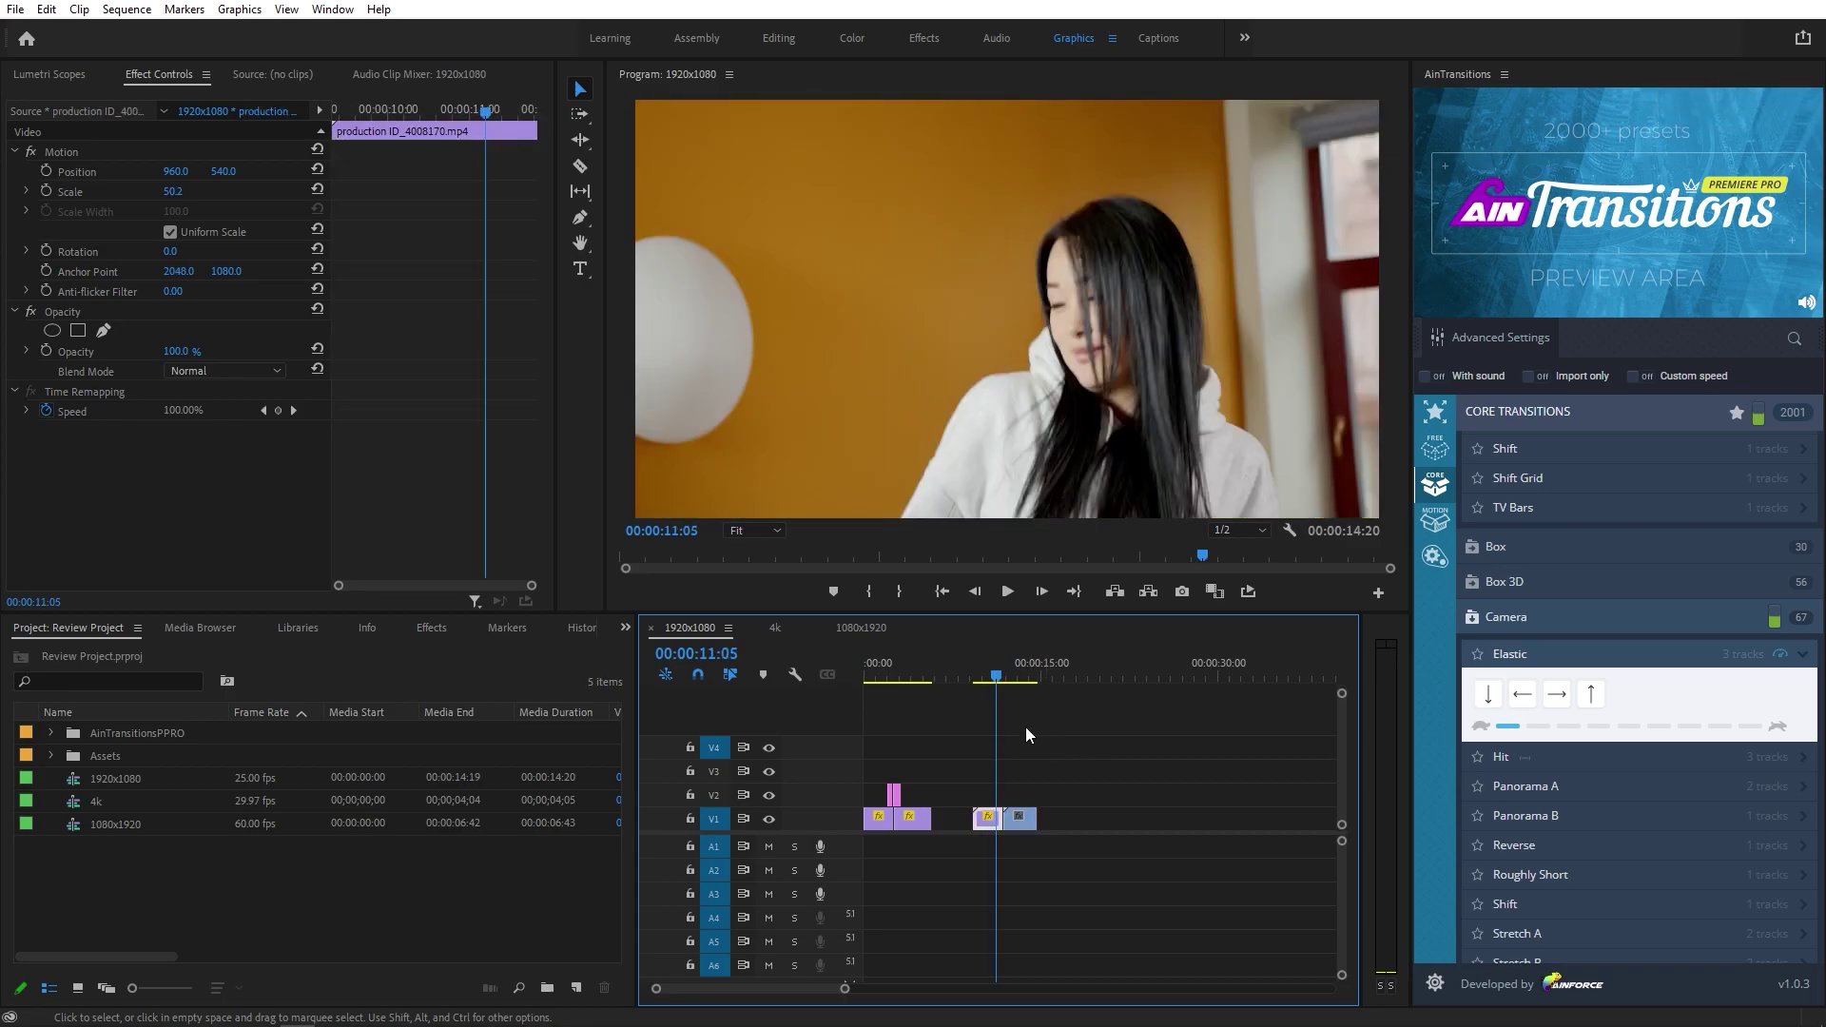
- Re-apply the downward Camera Elastic transition at maximum speed at the coastline cut and play it
drag(997, 681, 1004, 680)
click(1770, 723)
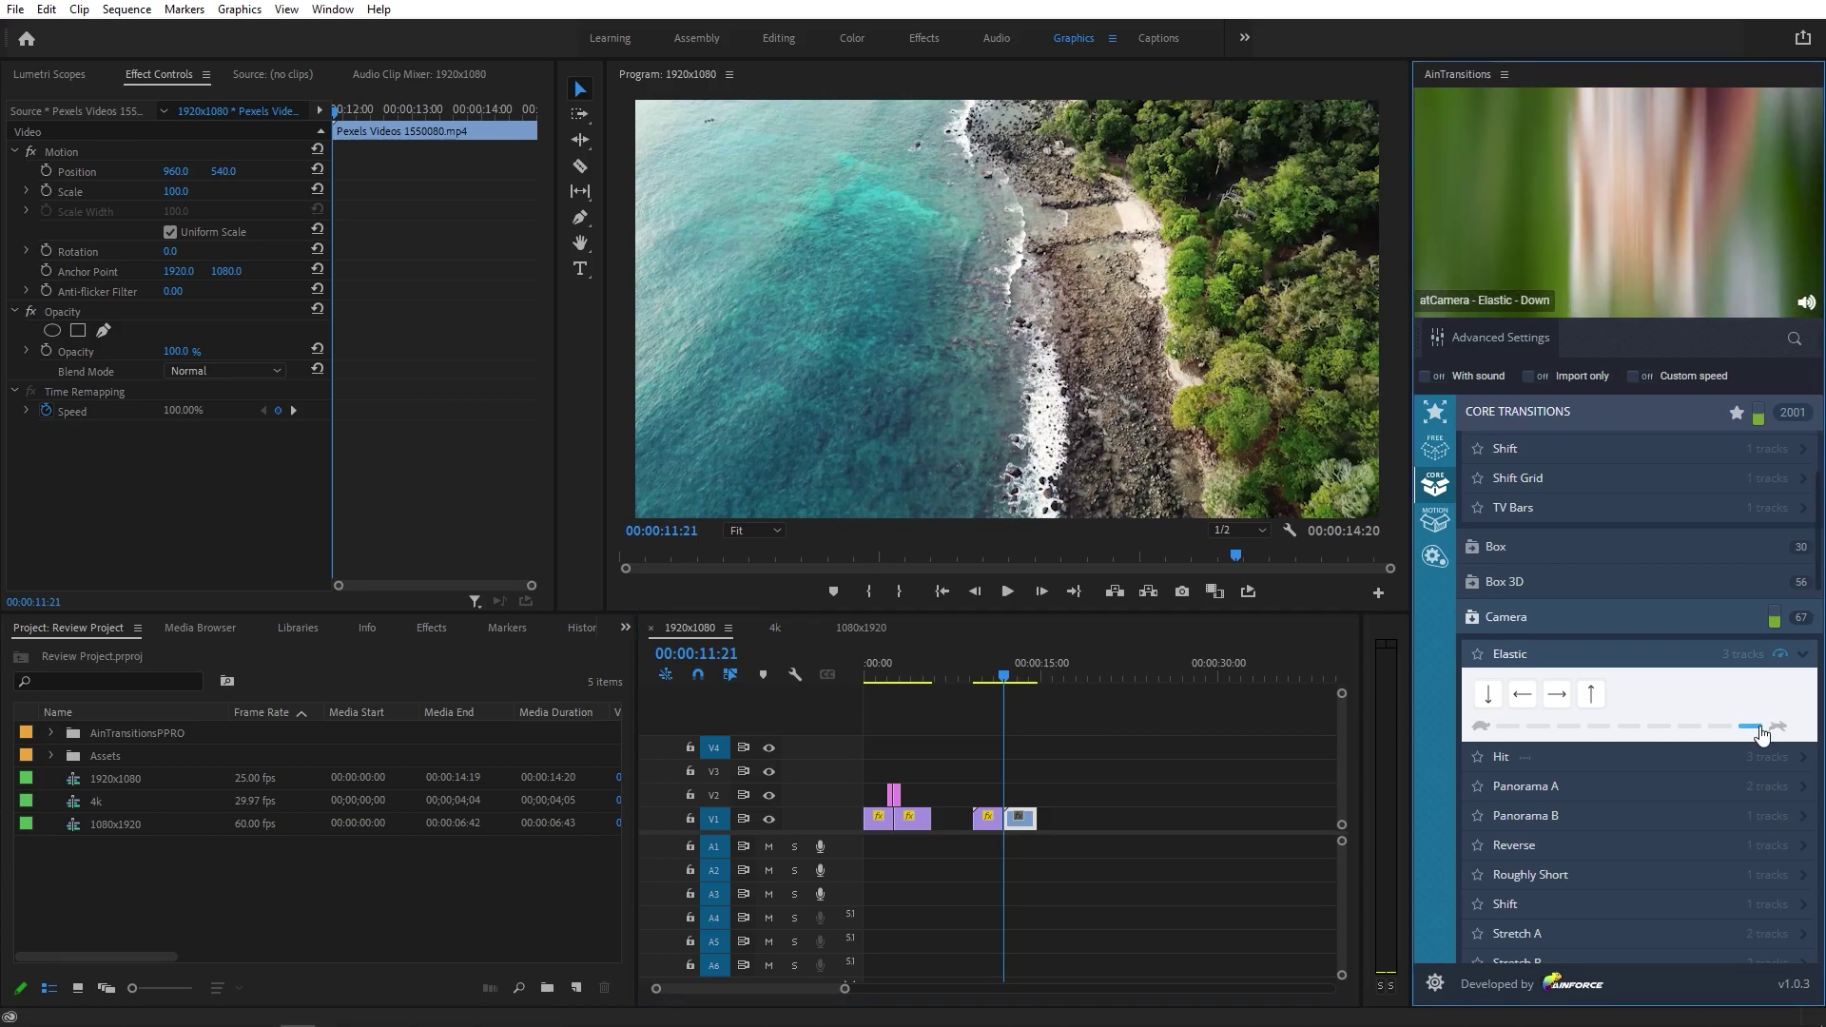
click(1489, 698)
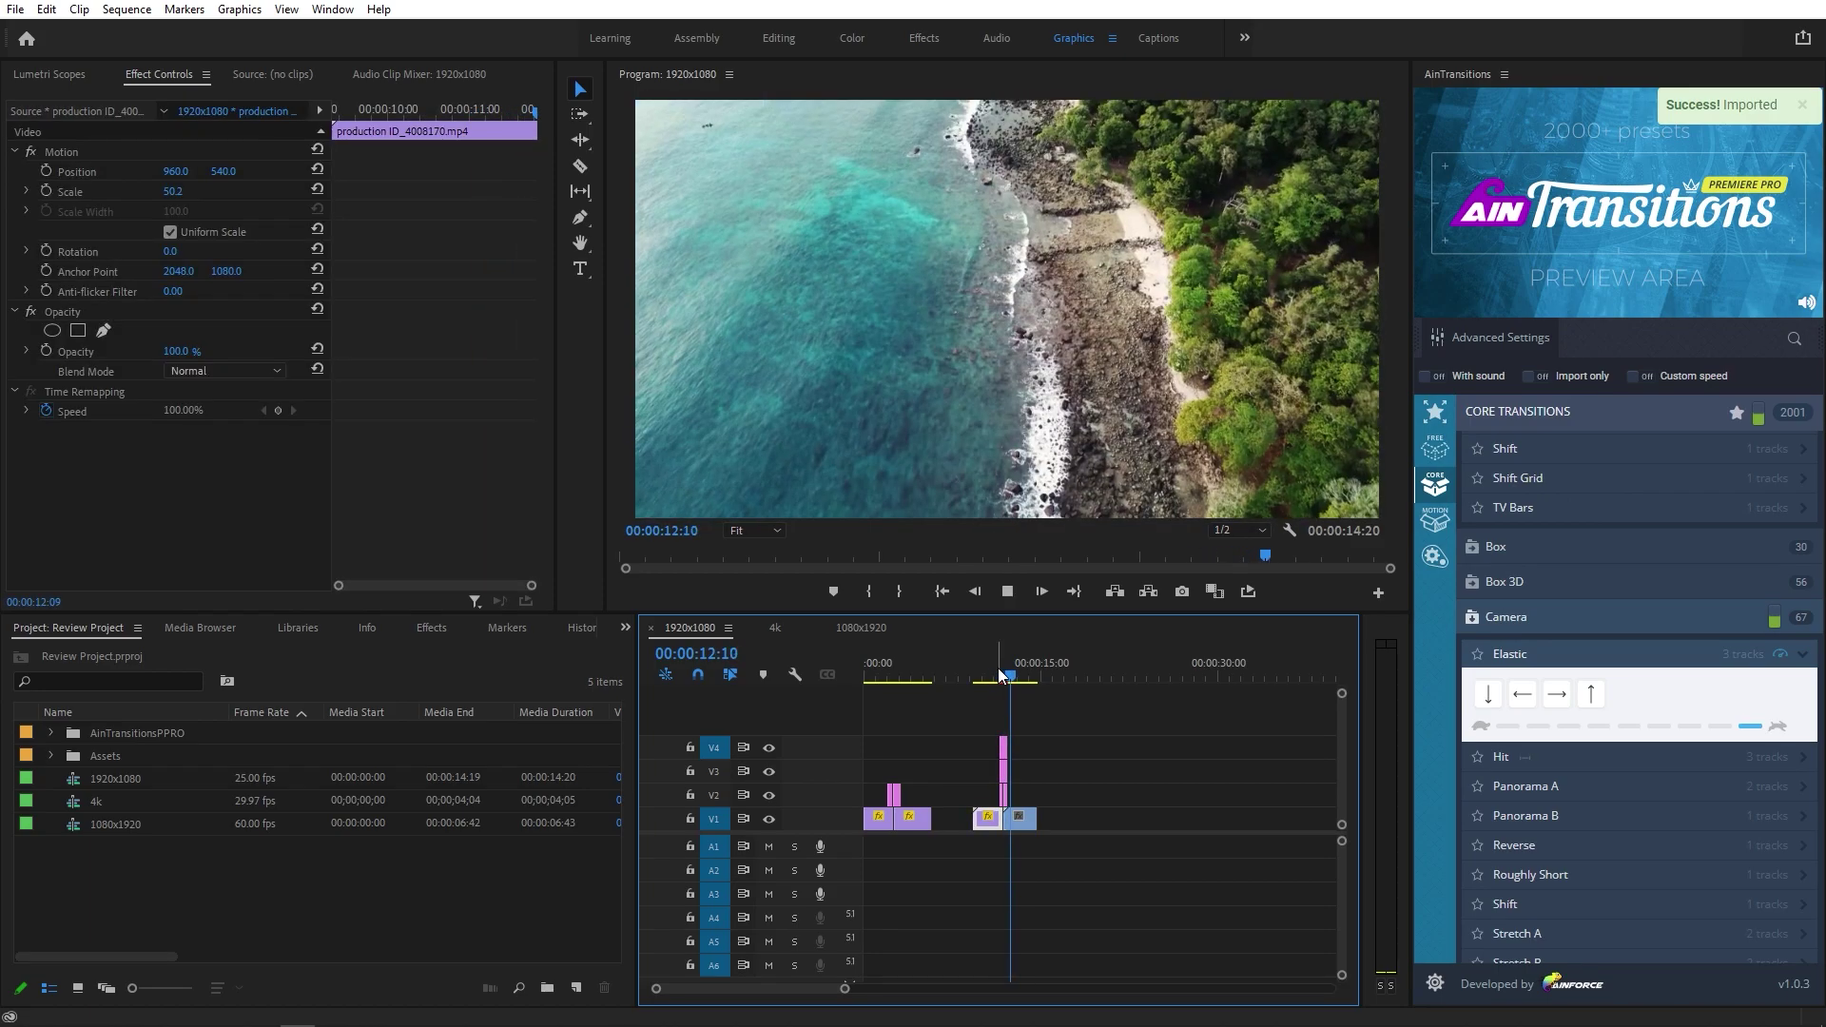
key(space)
scroll(1006, 740, up, 1)
scroll(1006, 733, up, 5)
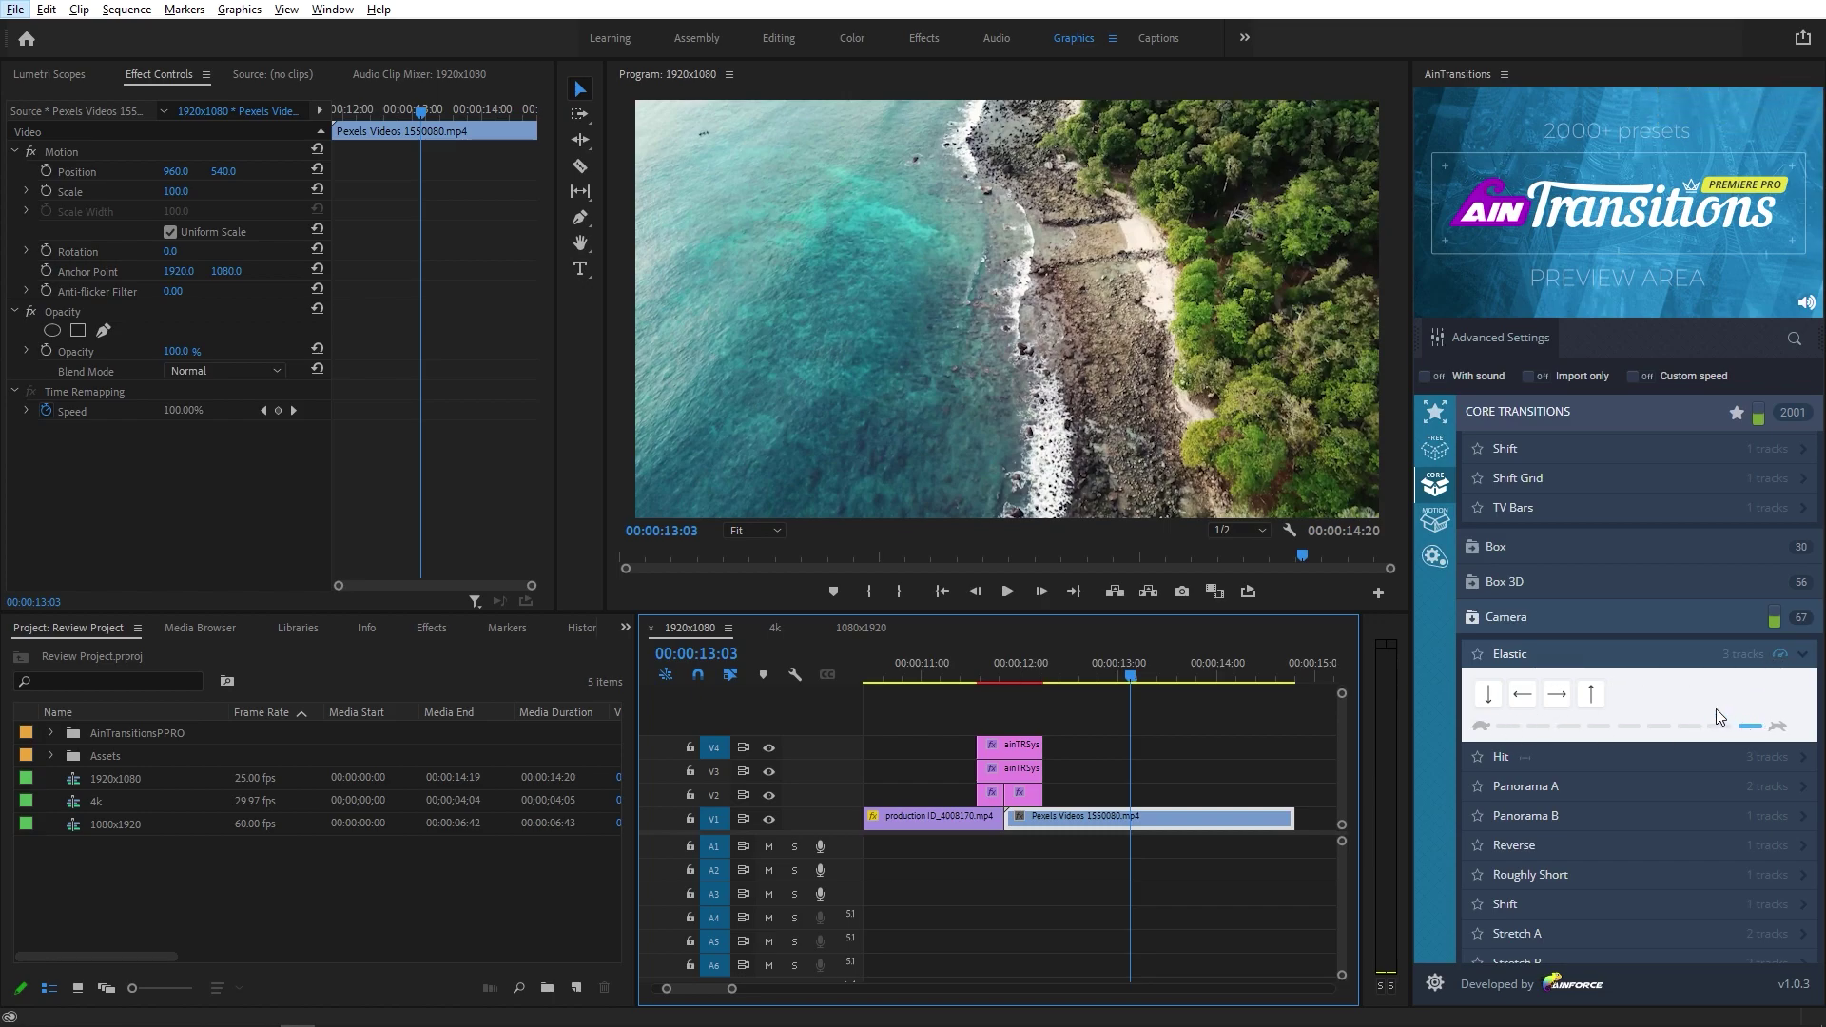
- Switch Custom speed on and back off, then collapse the Elastic preset's direction arrows
click(1647, 376)
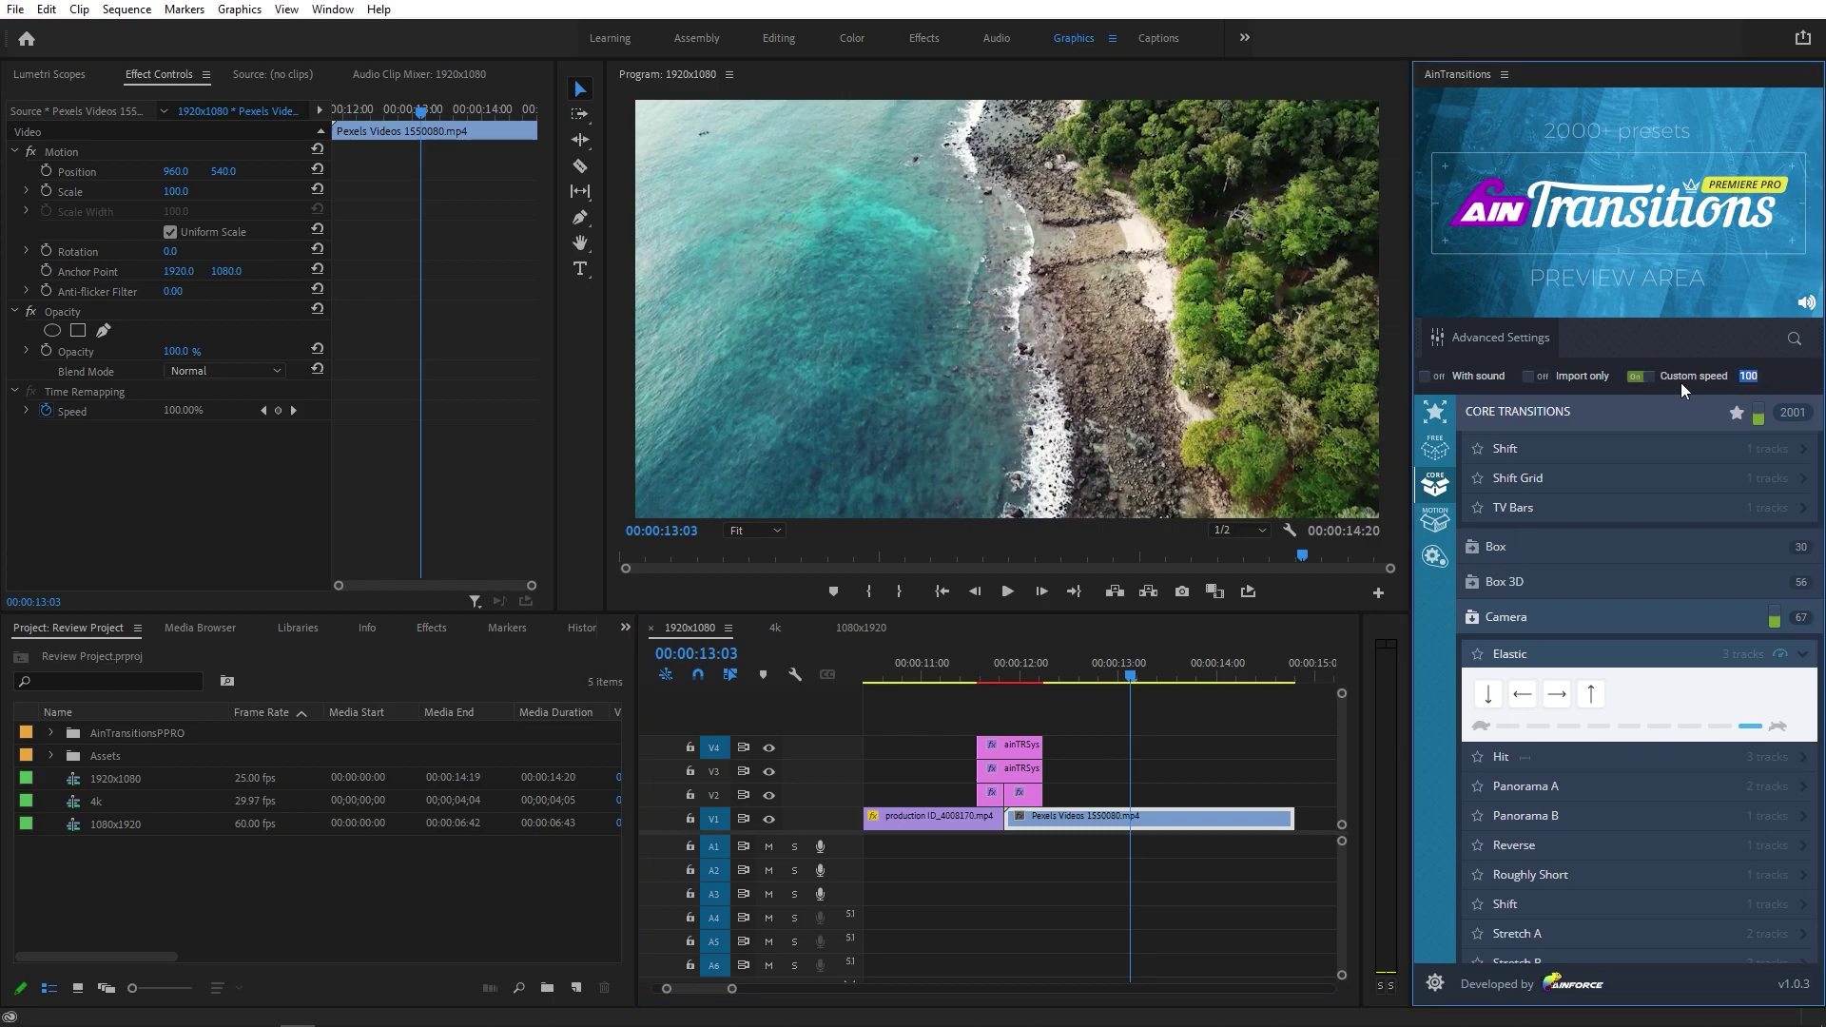
click(1651, 377)
mouse_move(1607, 729)
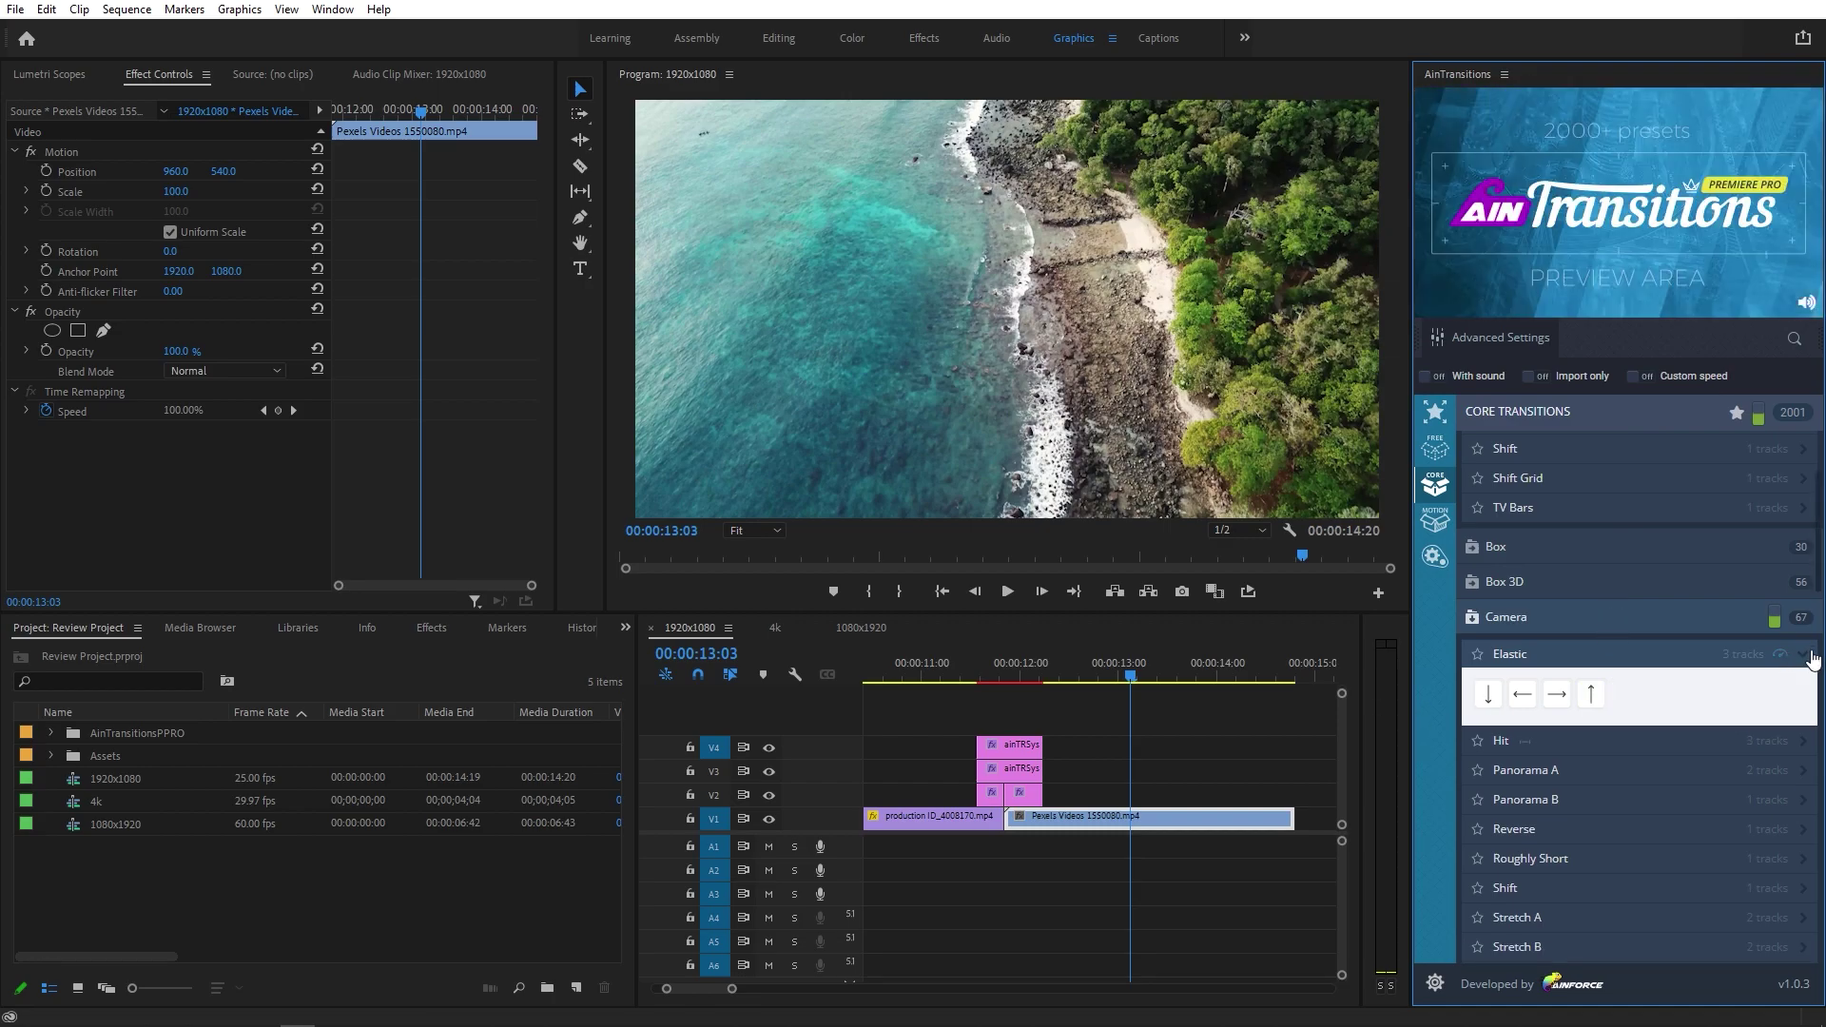
click(1807, 657)
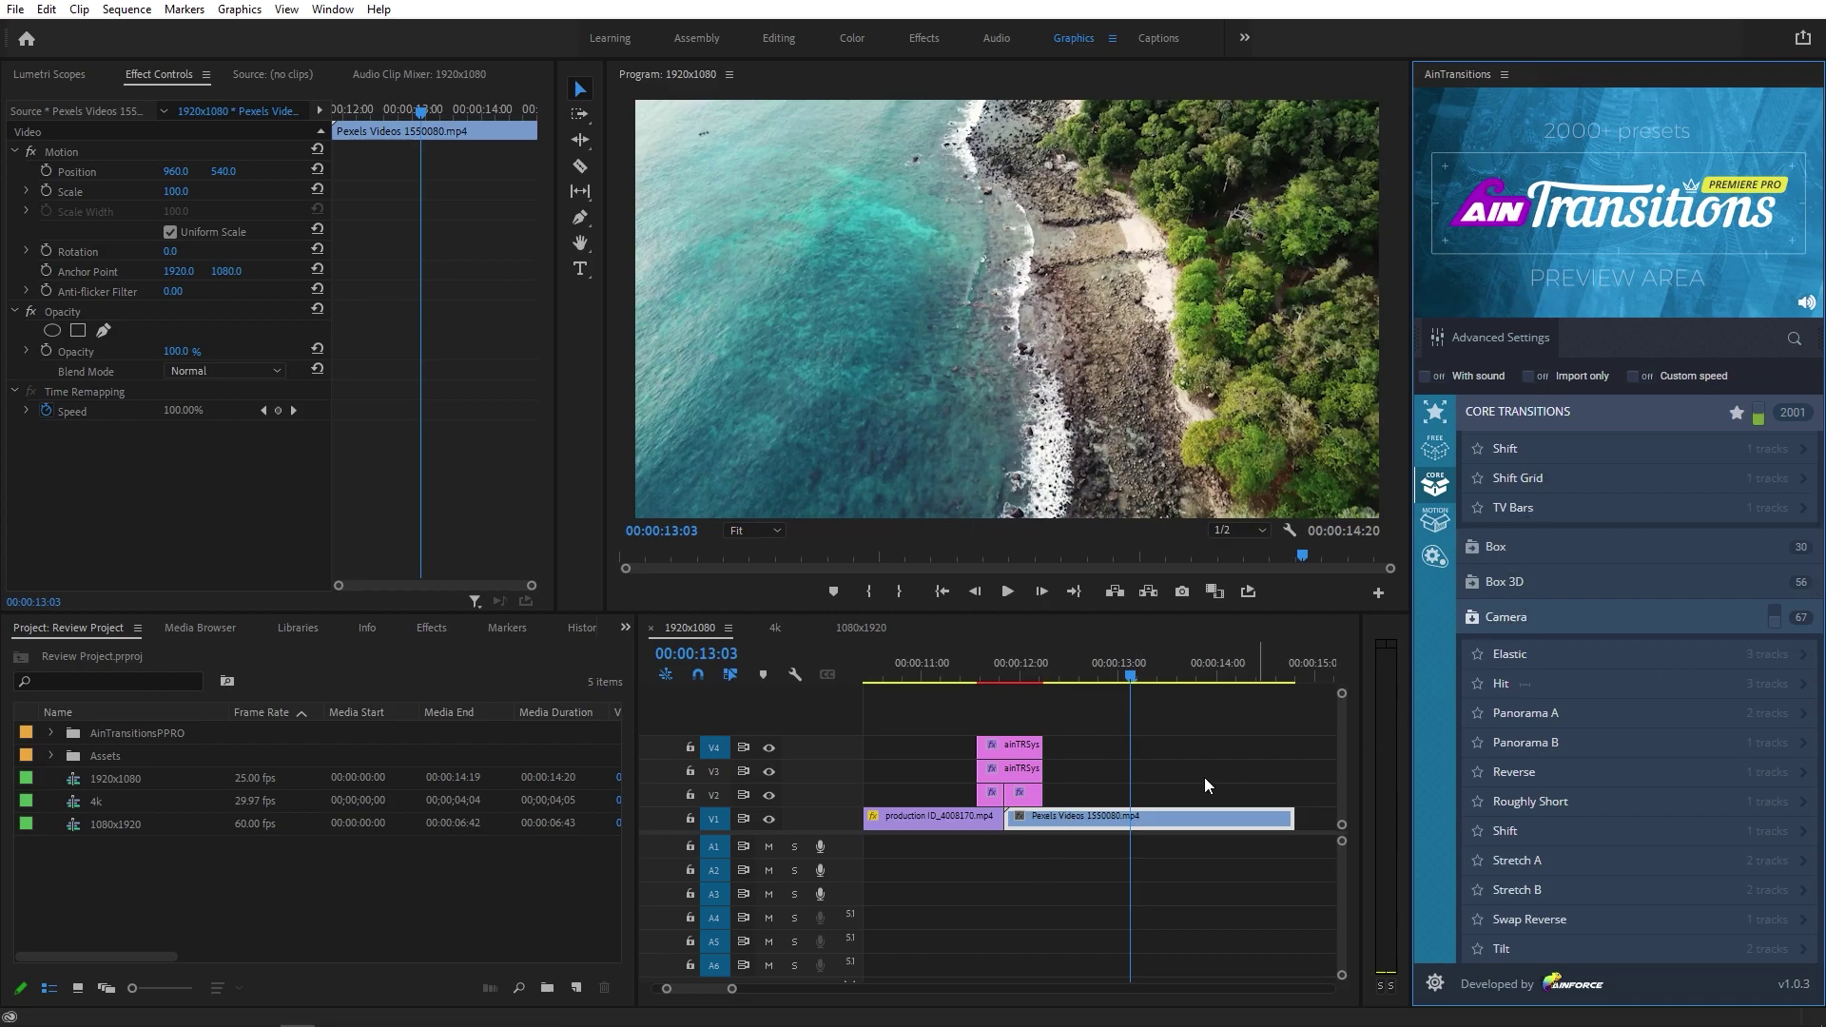
- Zoom out the timeline and turn on AinTransitions' Import only mode
drag(735, 996, 791, 990)
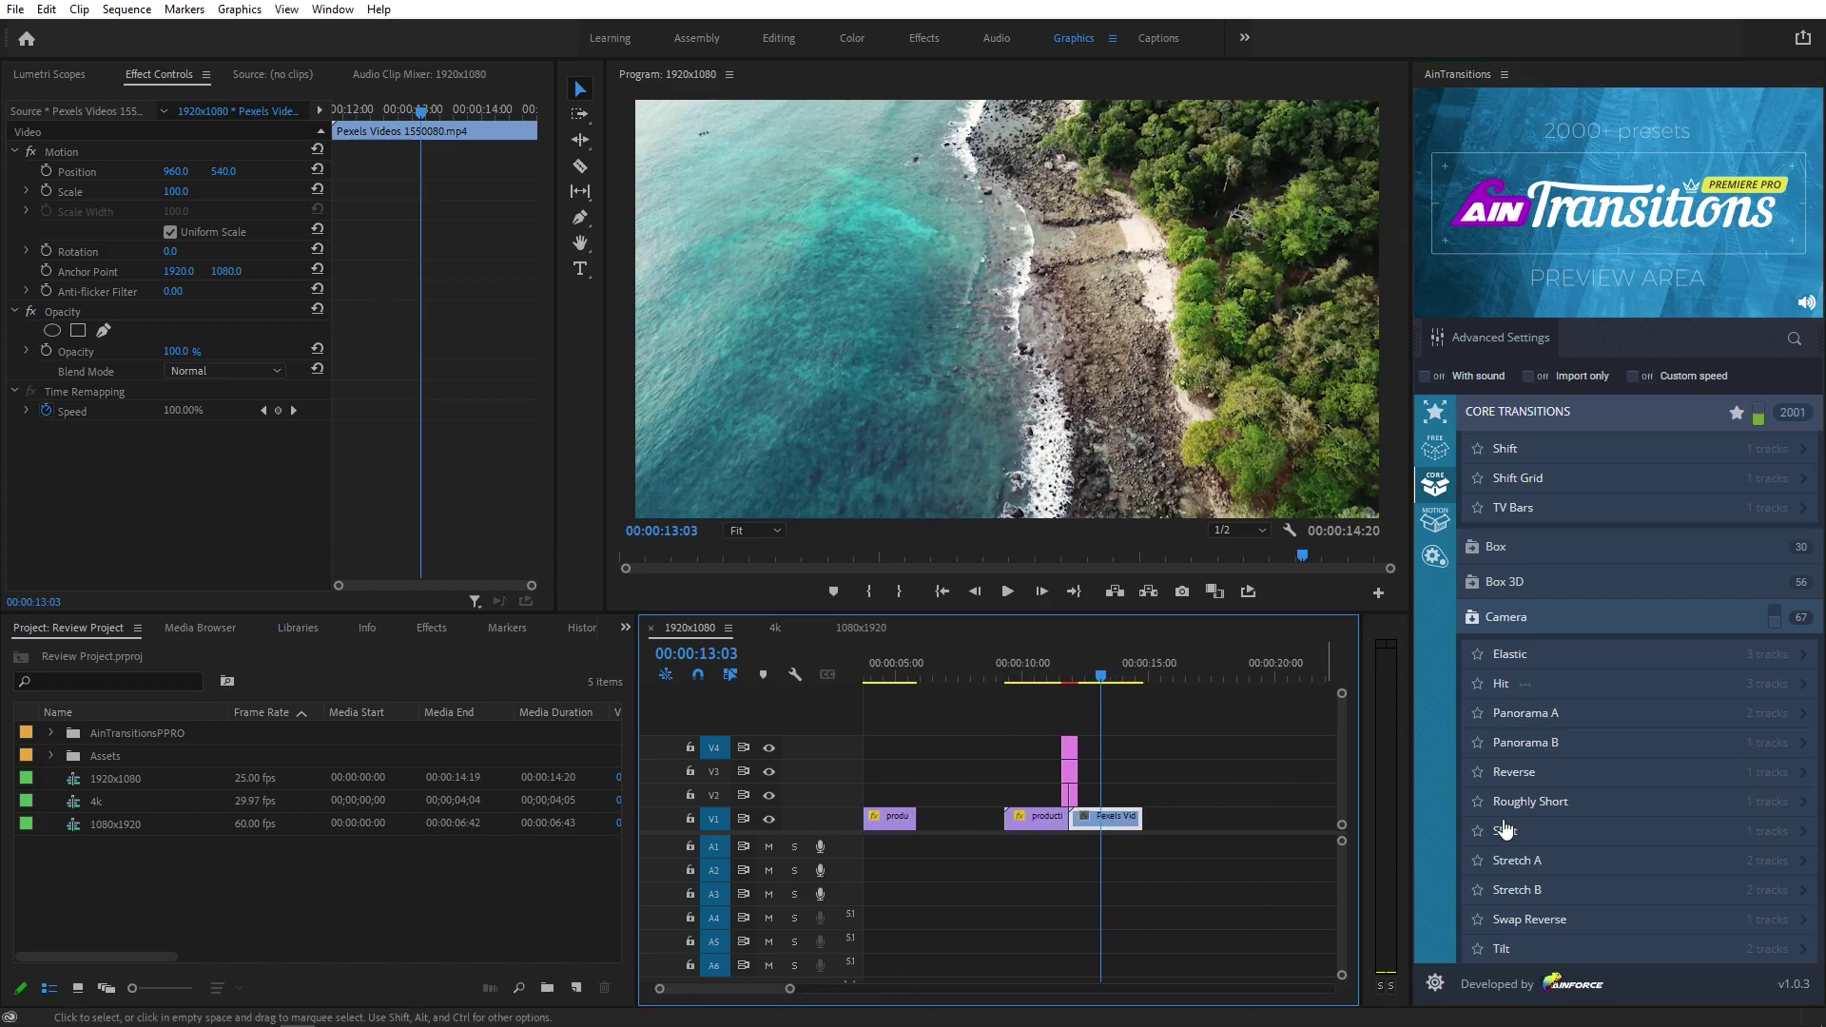
click(1177, 838)
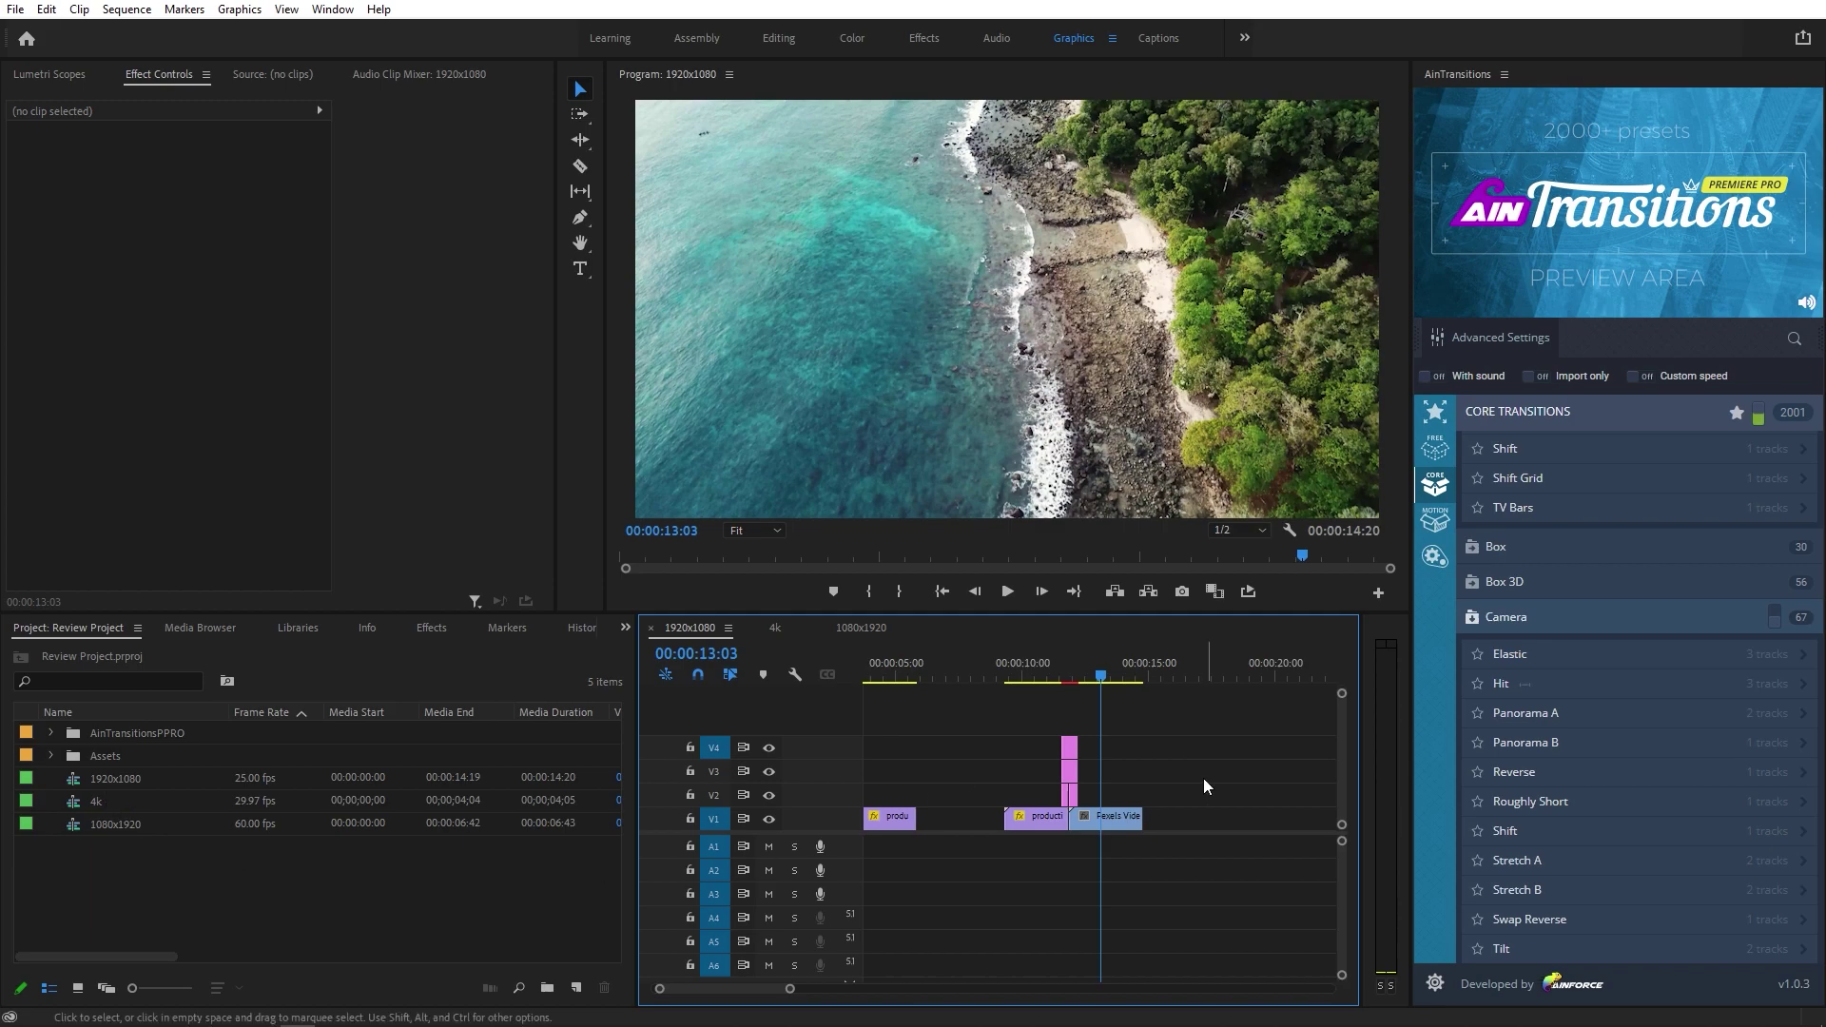
drag(1100, 681, 1155, 681)
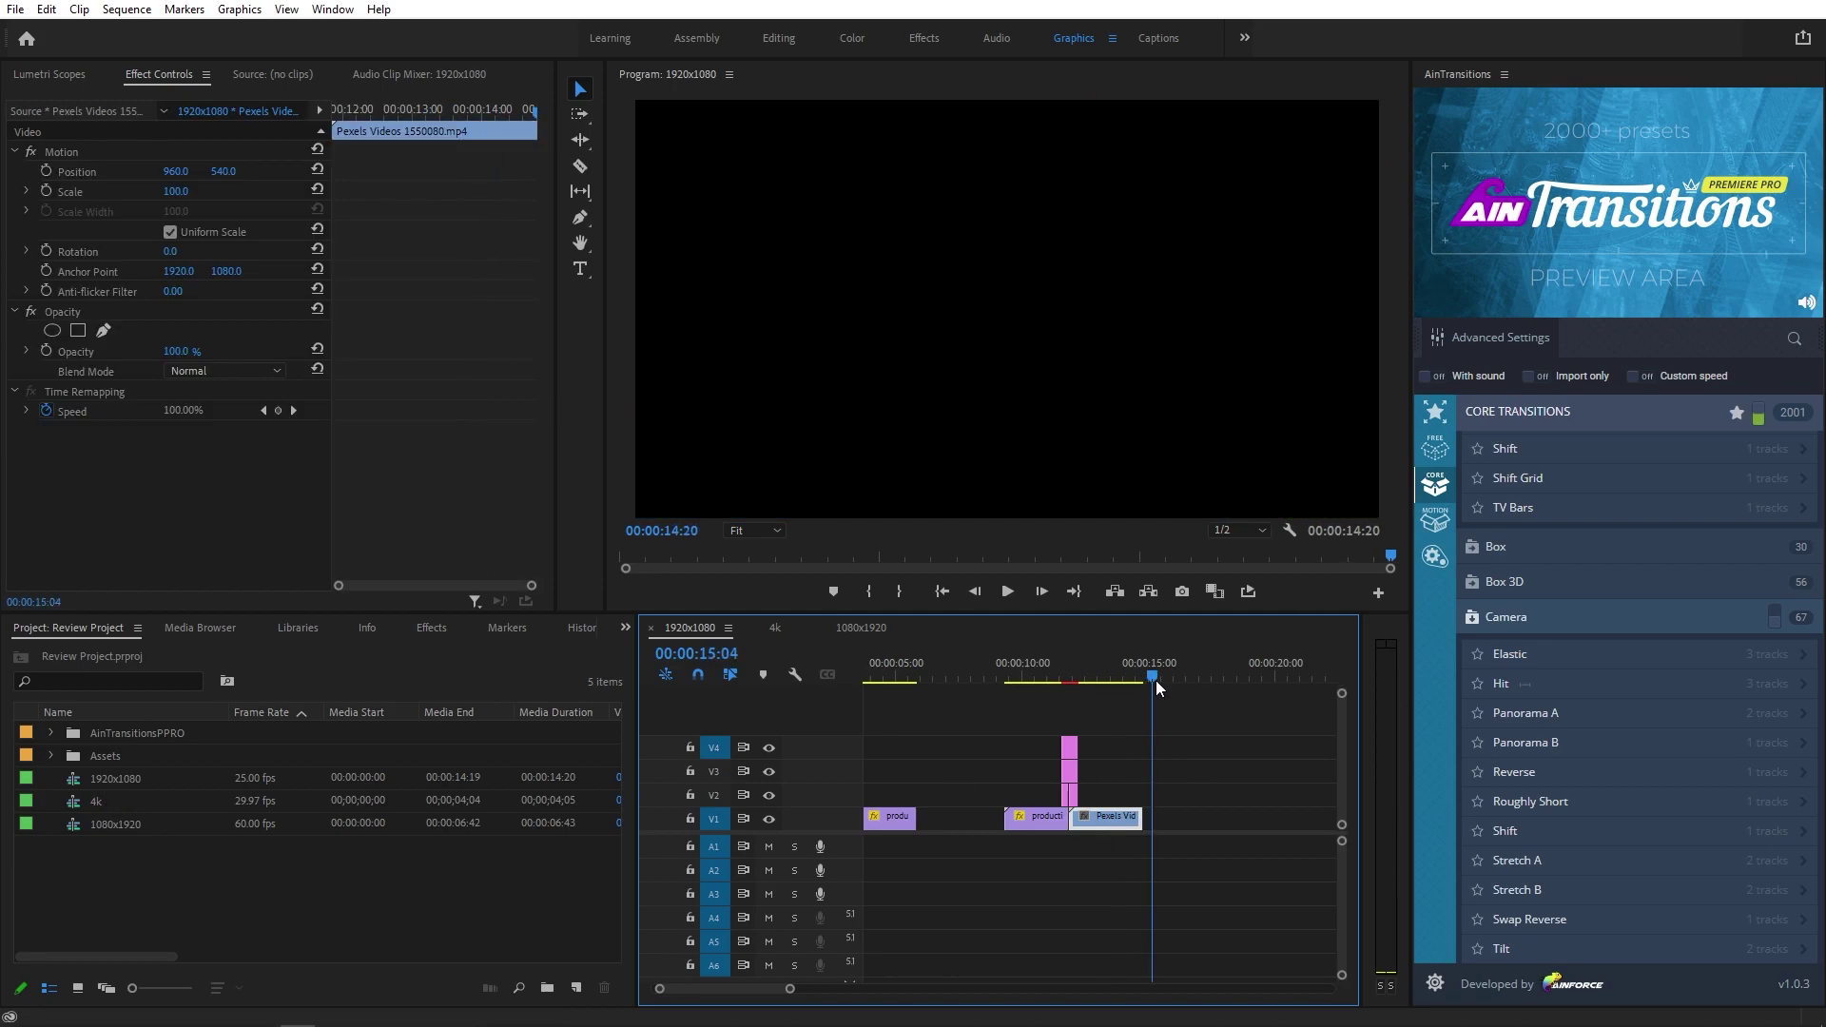
click(1533, 376)
- Delete the stacked Camera Elastic clips on V2–V4 at the 12:08 cut
click(1093, 679)
drag(1094, 681, 1080, 681)
drag(1156, 740, 1041, 802)
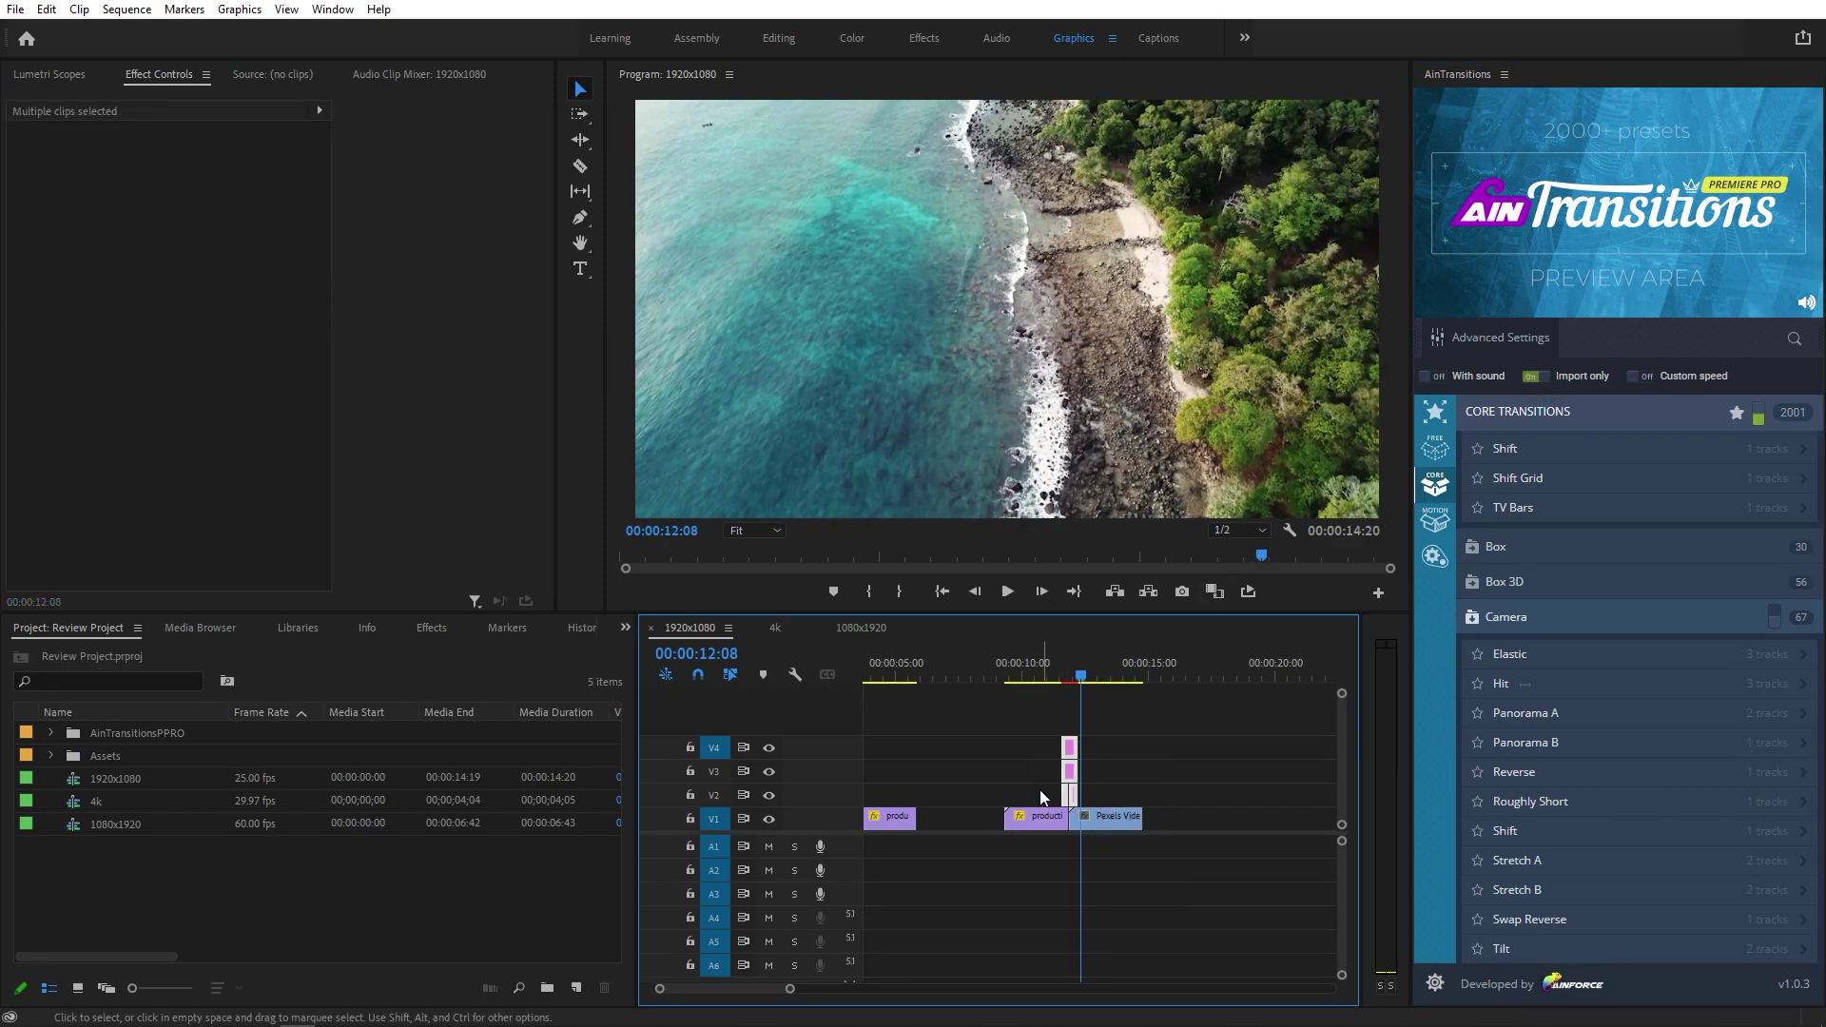
key(Delete)
click(1069, 675)
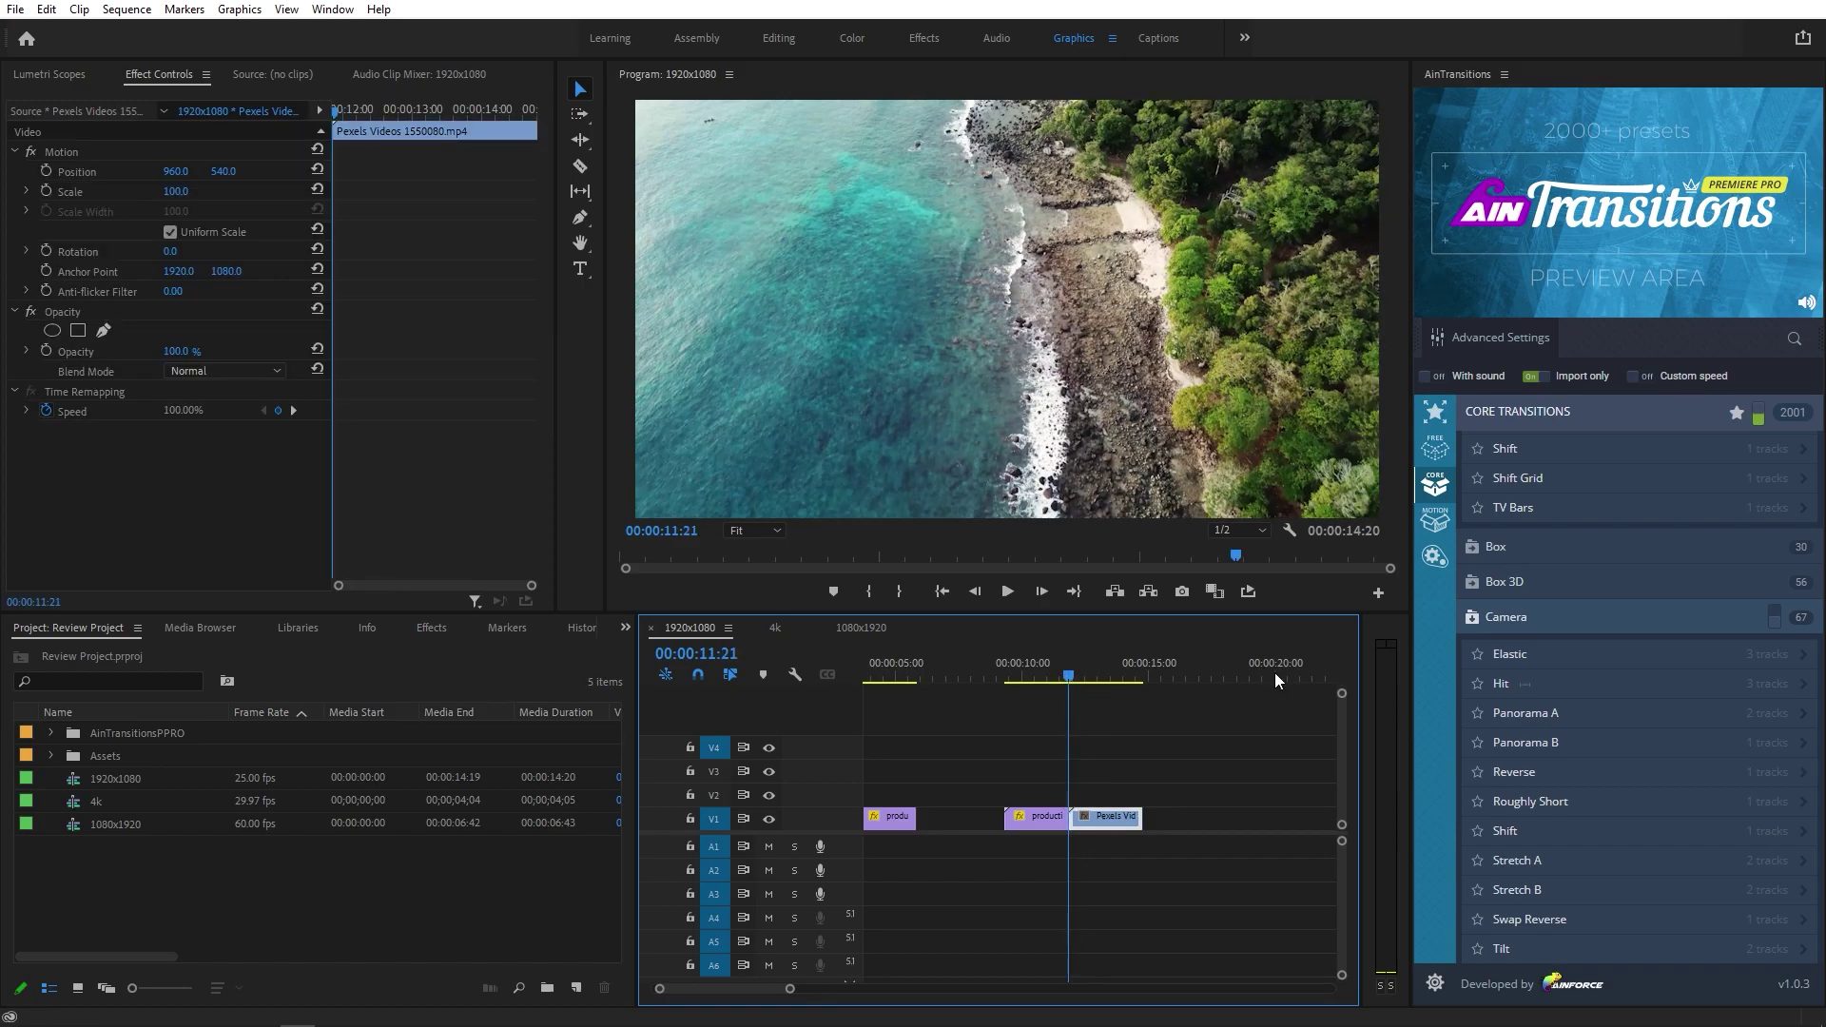
- Import the Camera Hit preset via a direction arrow and zoom in around 10:23
click(1529, 697)
click(1522, 740)
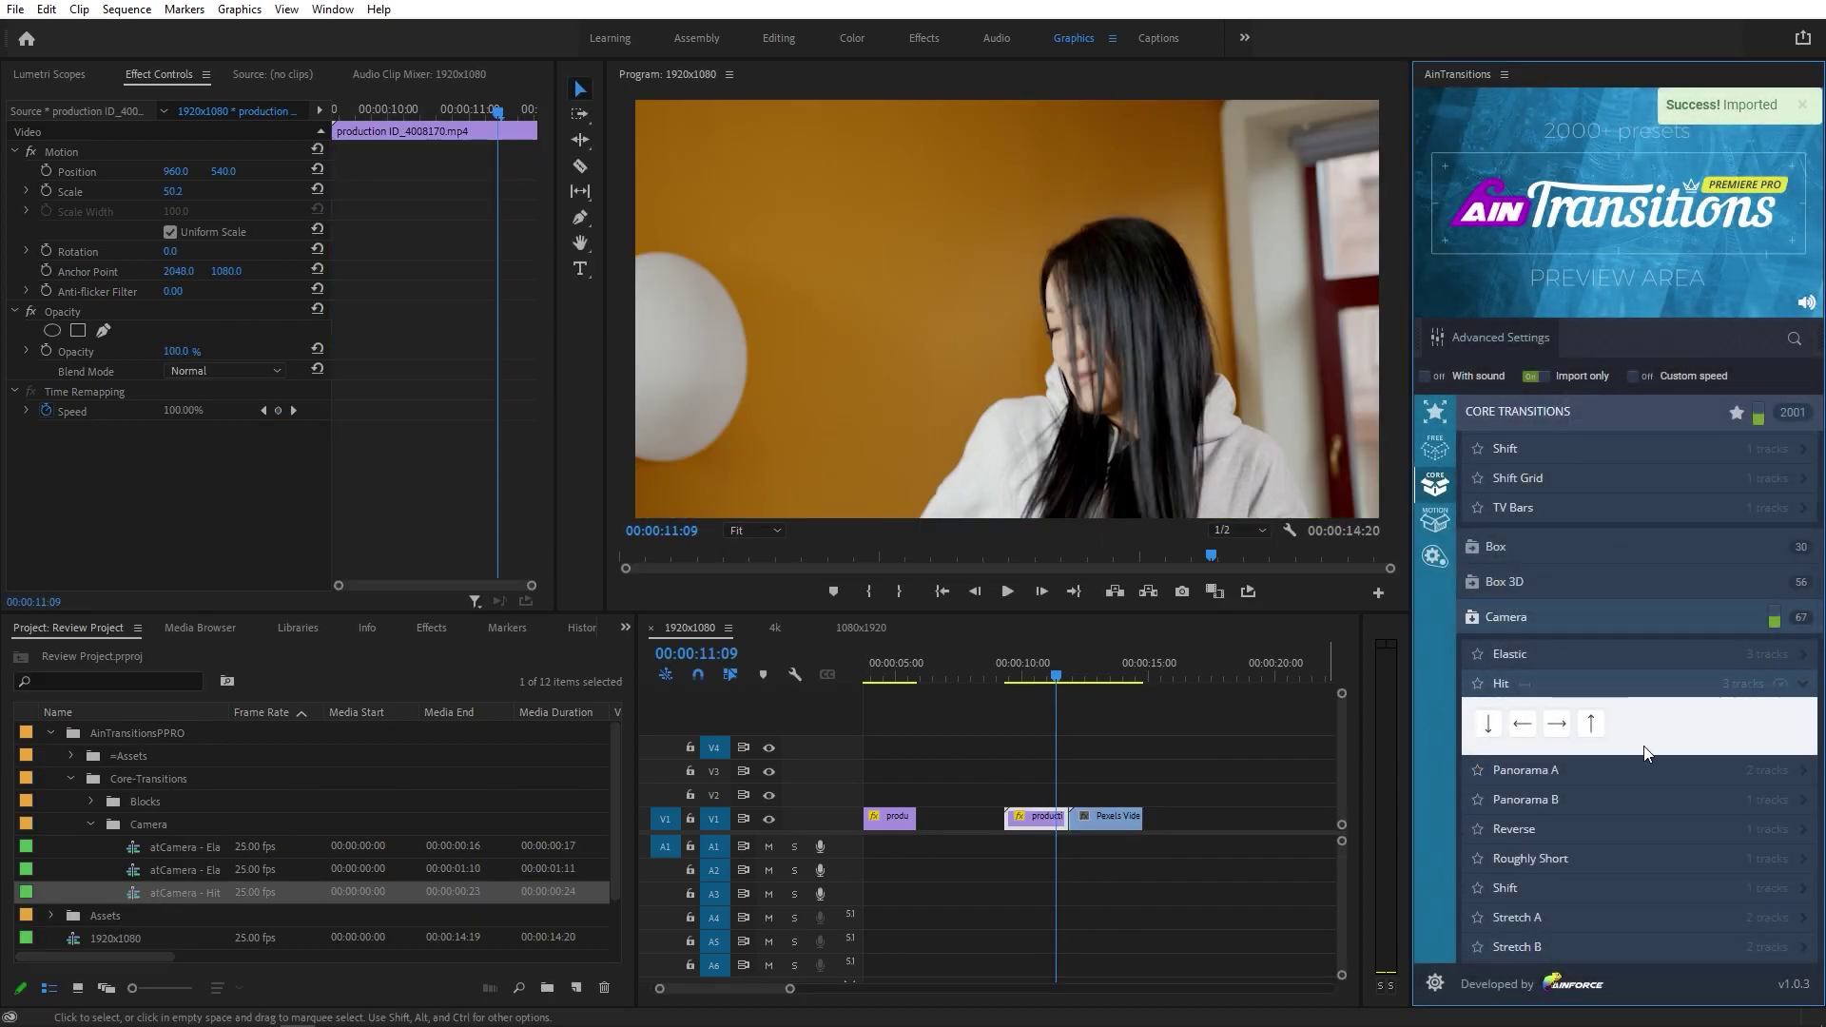
key(shift+Left)
key(shift+Left)
key(Left)
key(=)
- Place the atCamera - Hit sequence on V2 over the cut between the clips
drag(129, 896, 1126, 802)
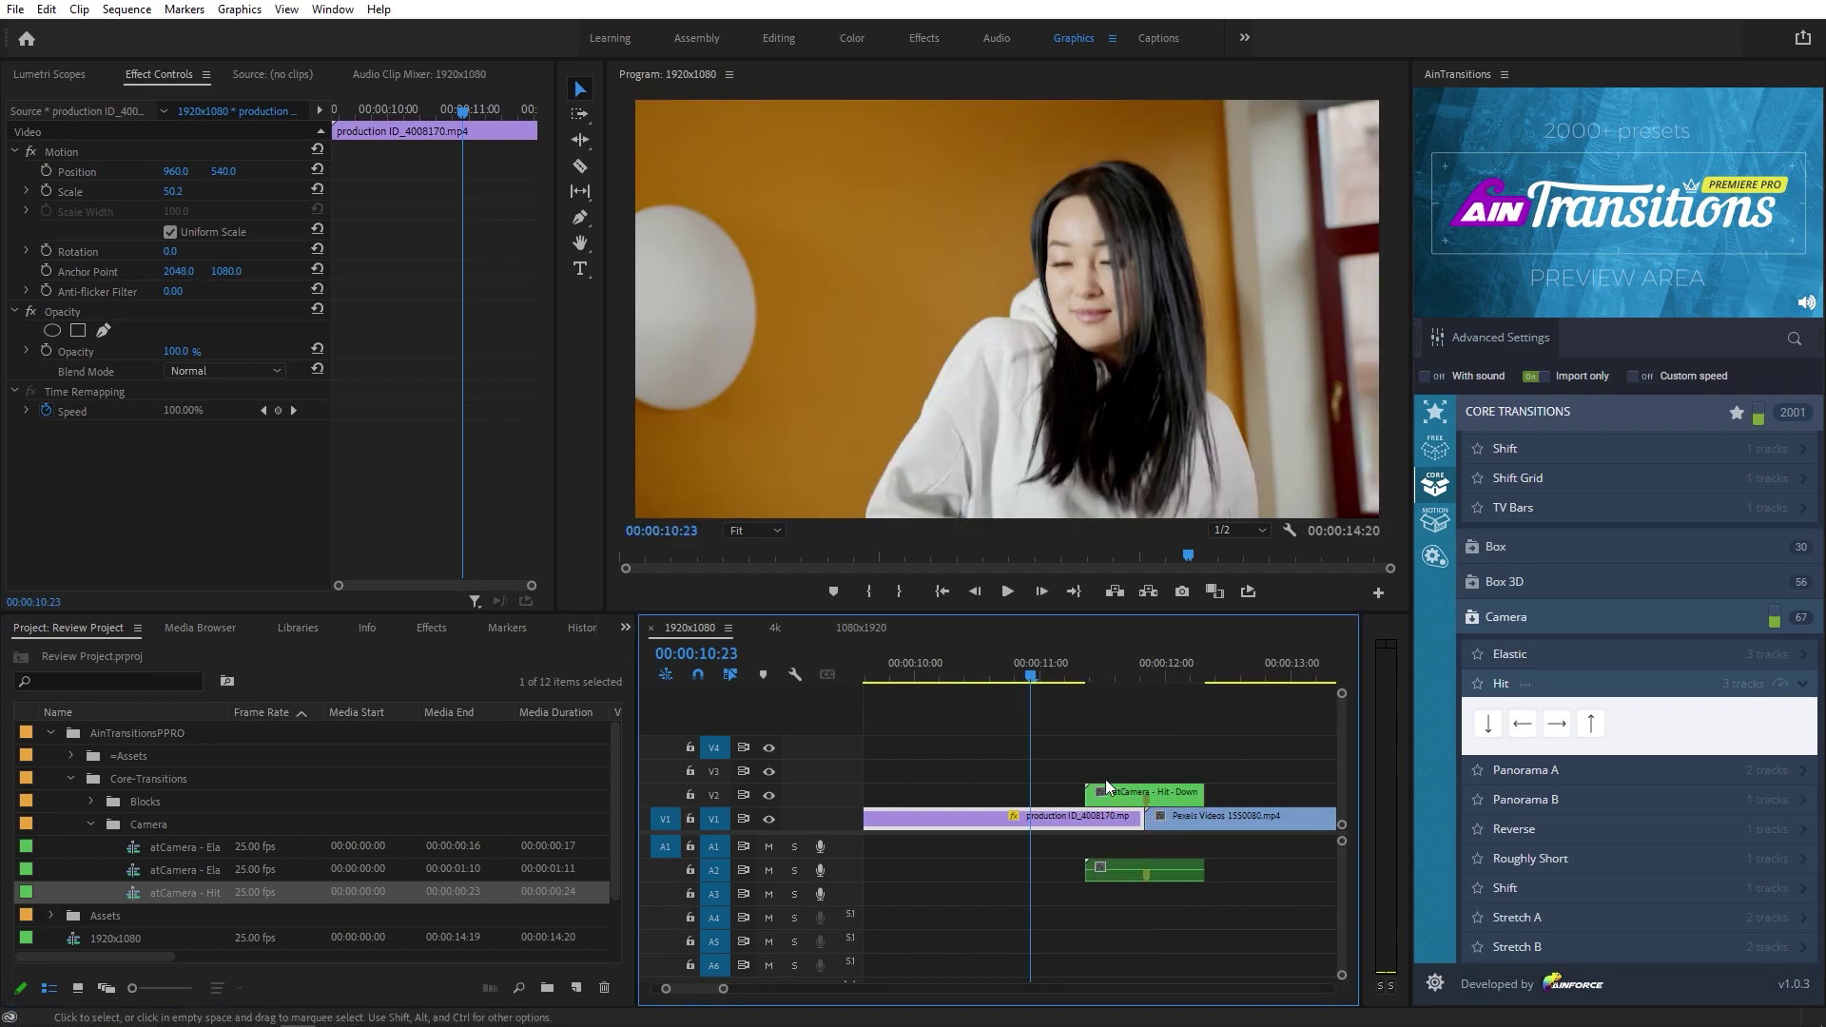
scroll(1107, 750, down, 3)
scroll(1109, 759, down, 5)
drag(1027, 779, 921, 795)
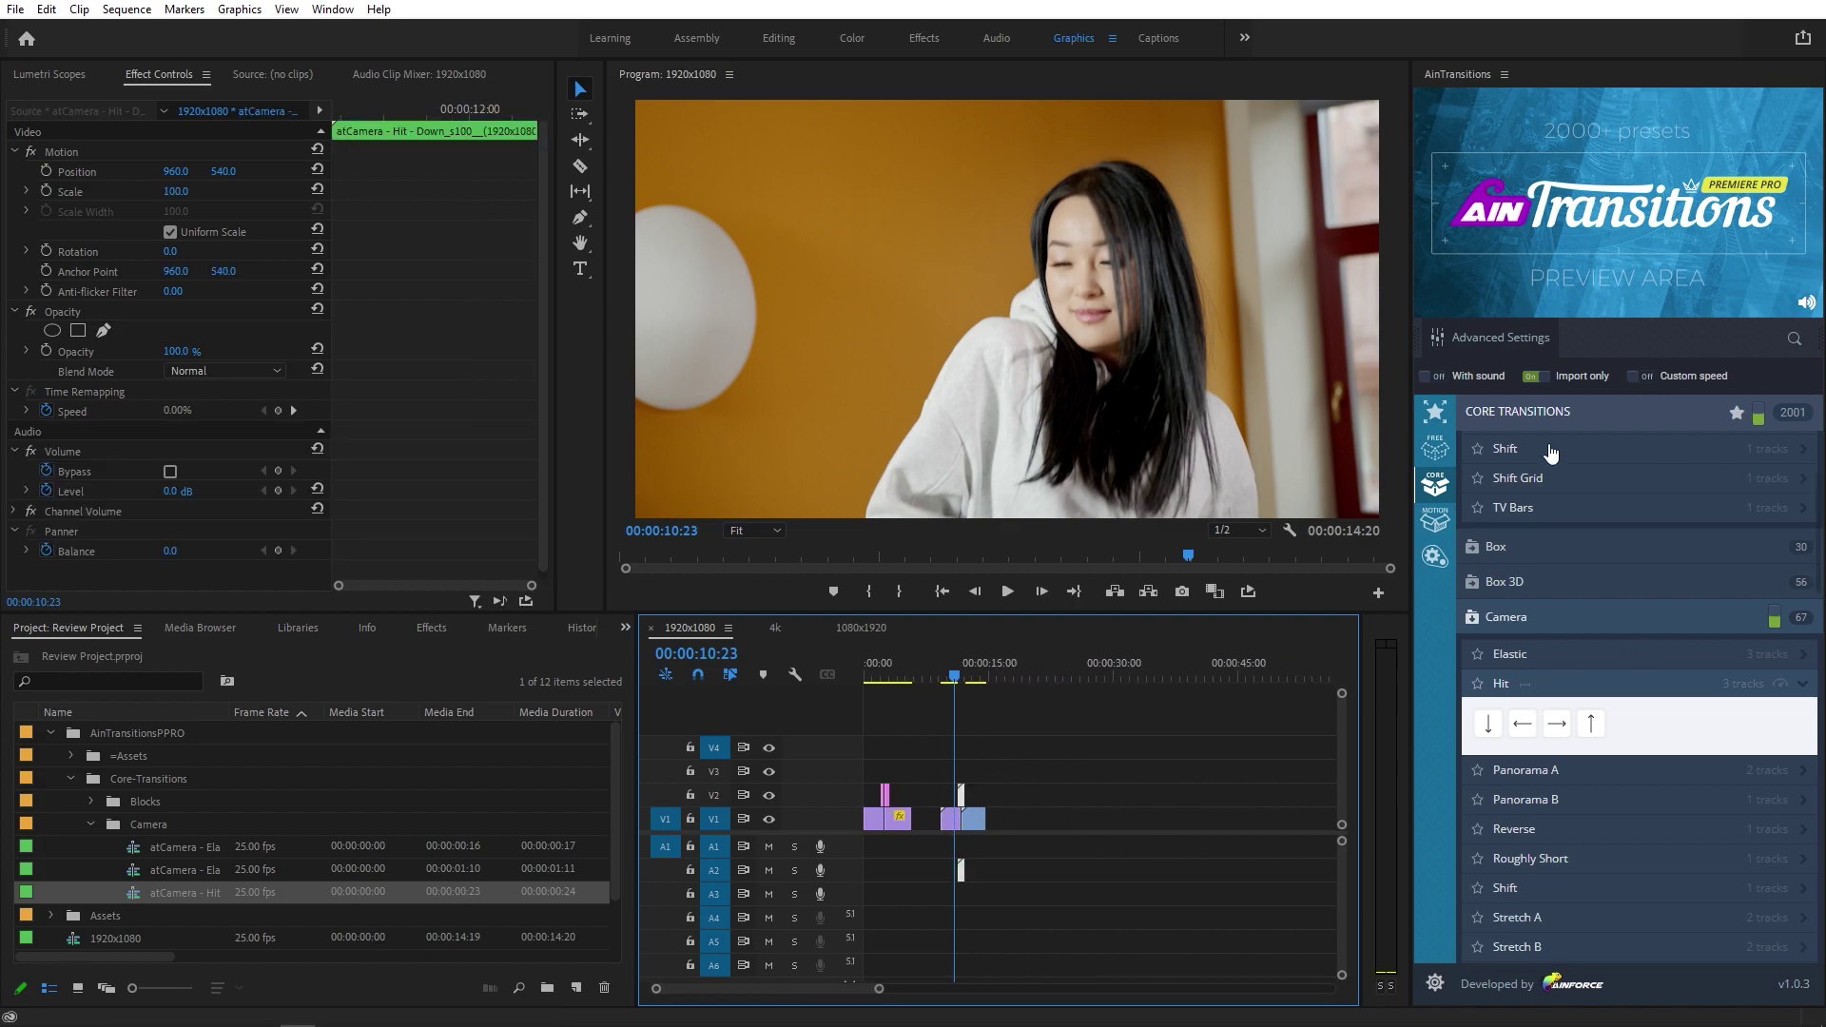
click(1184, 647)
scroll(502, 808, down, 2)
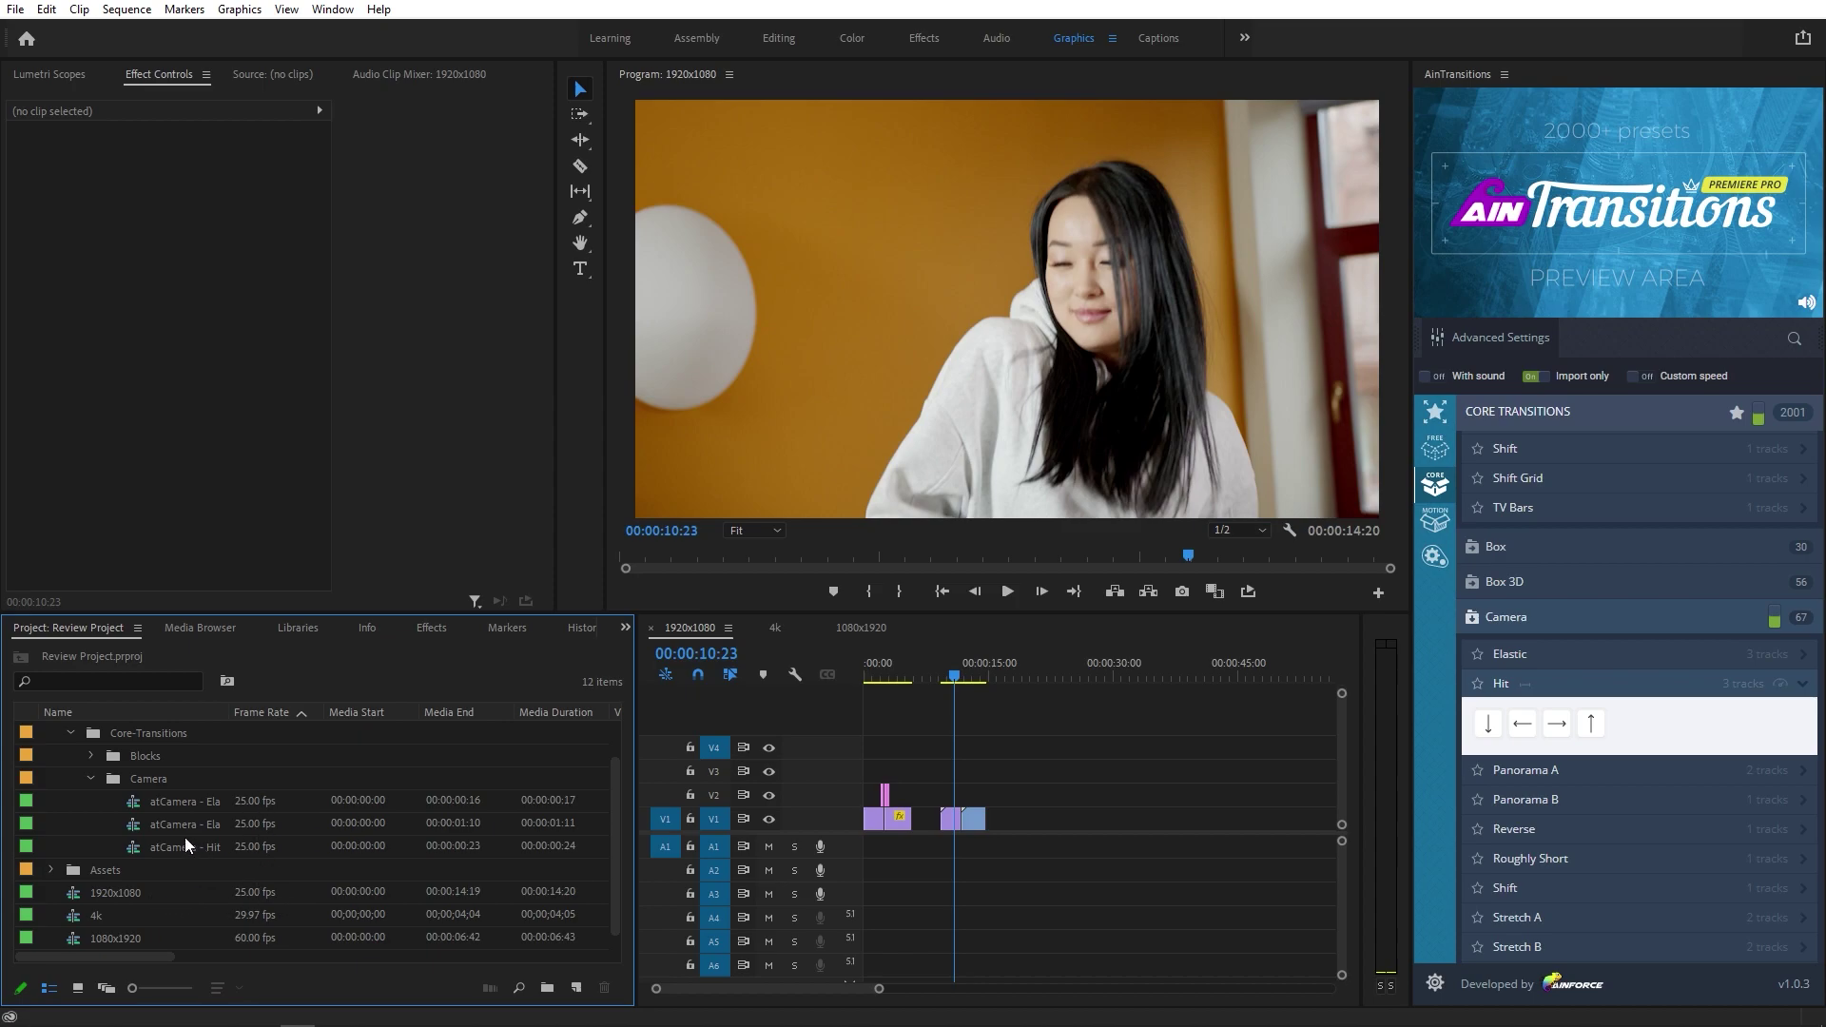
- Collapse the Camera and AinTransitionsPPRO folders, then show the AinTransitions Settings page
click(91, 778)
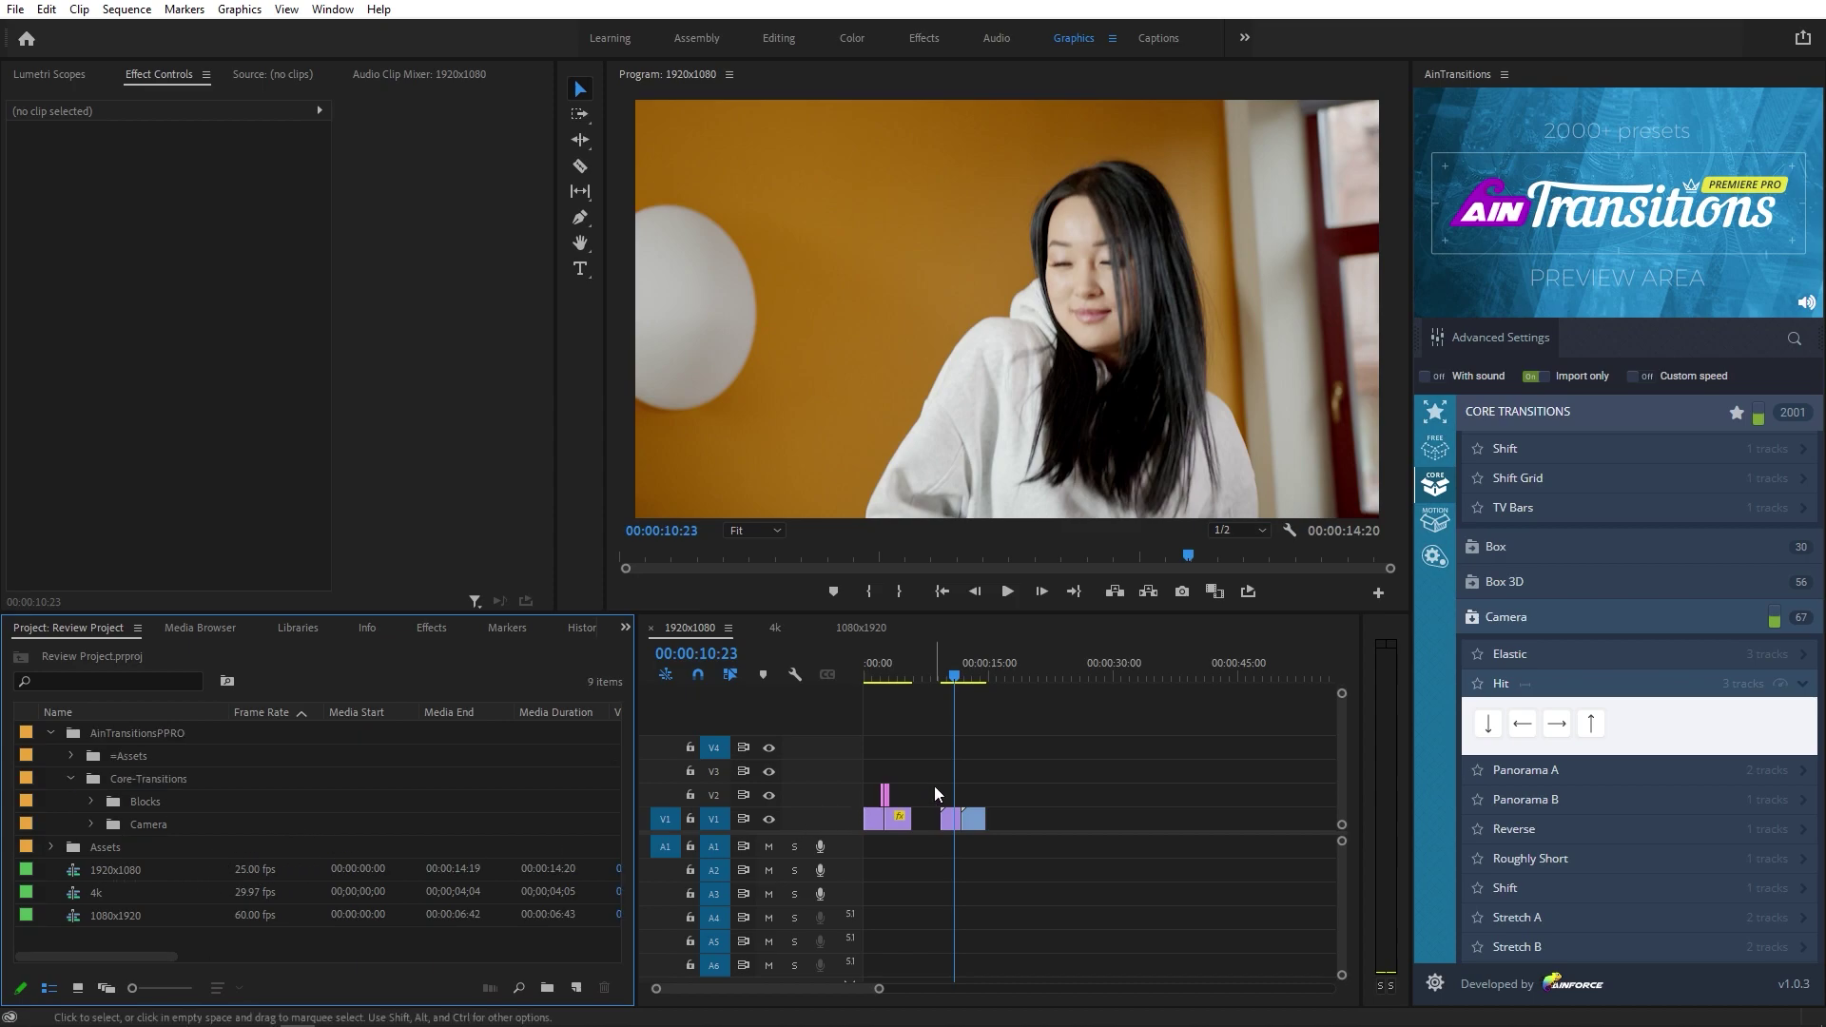
click(52, 733)
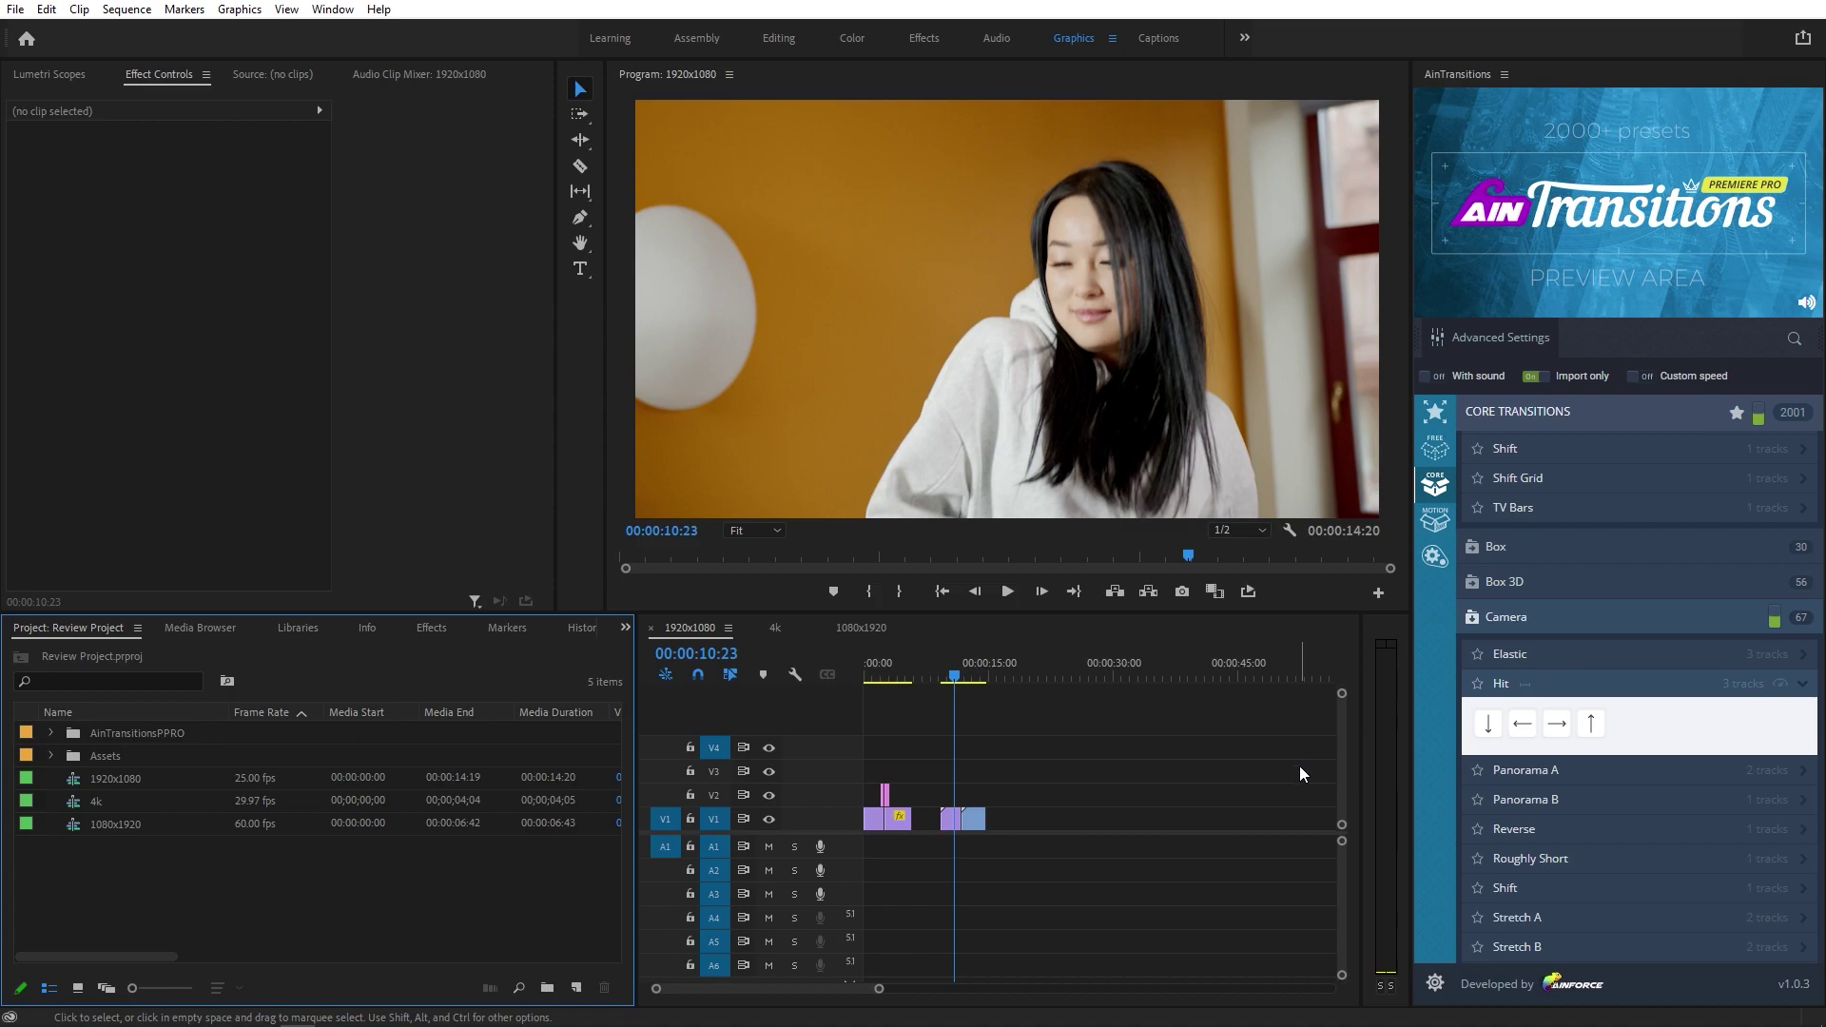
click(1435, 985)
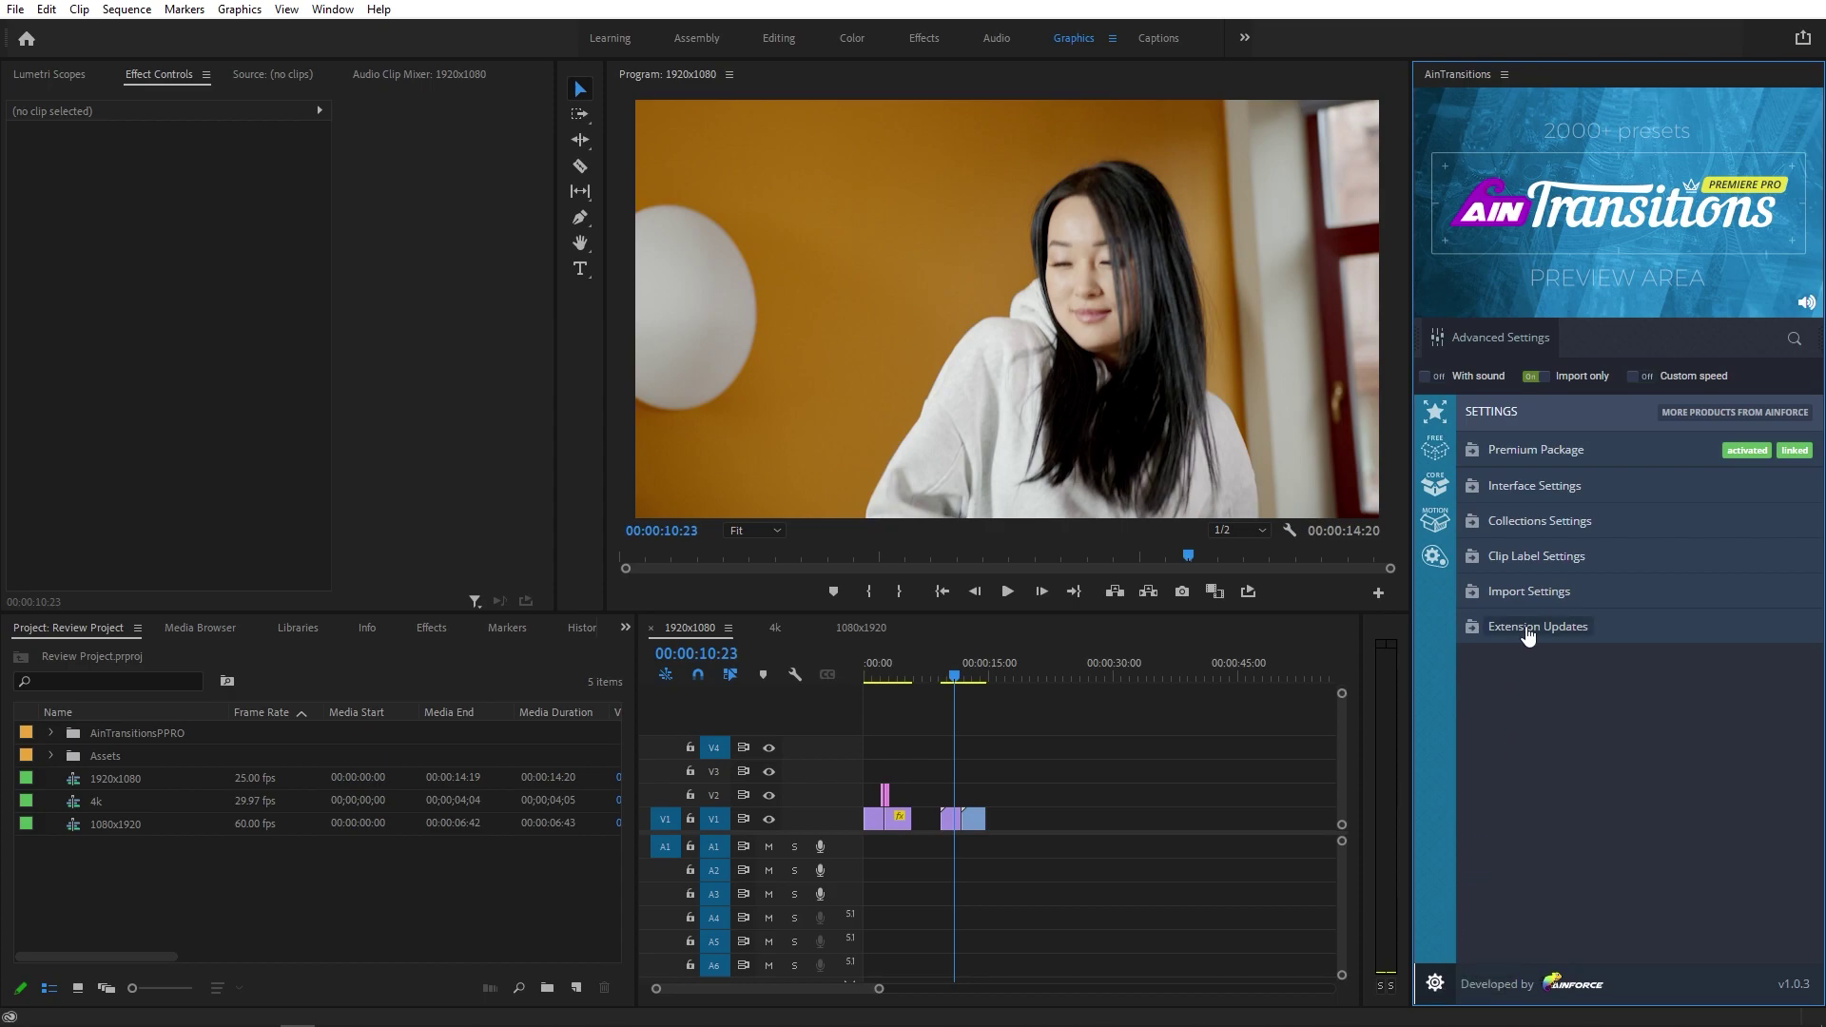
- Expand Import Settings and switch on 'Use an alternative method' for adding transitions
click(1524, 593)
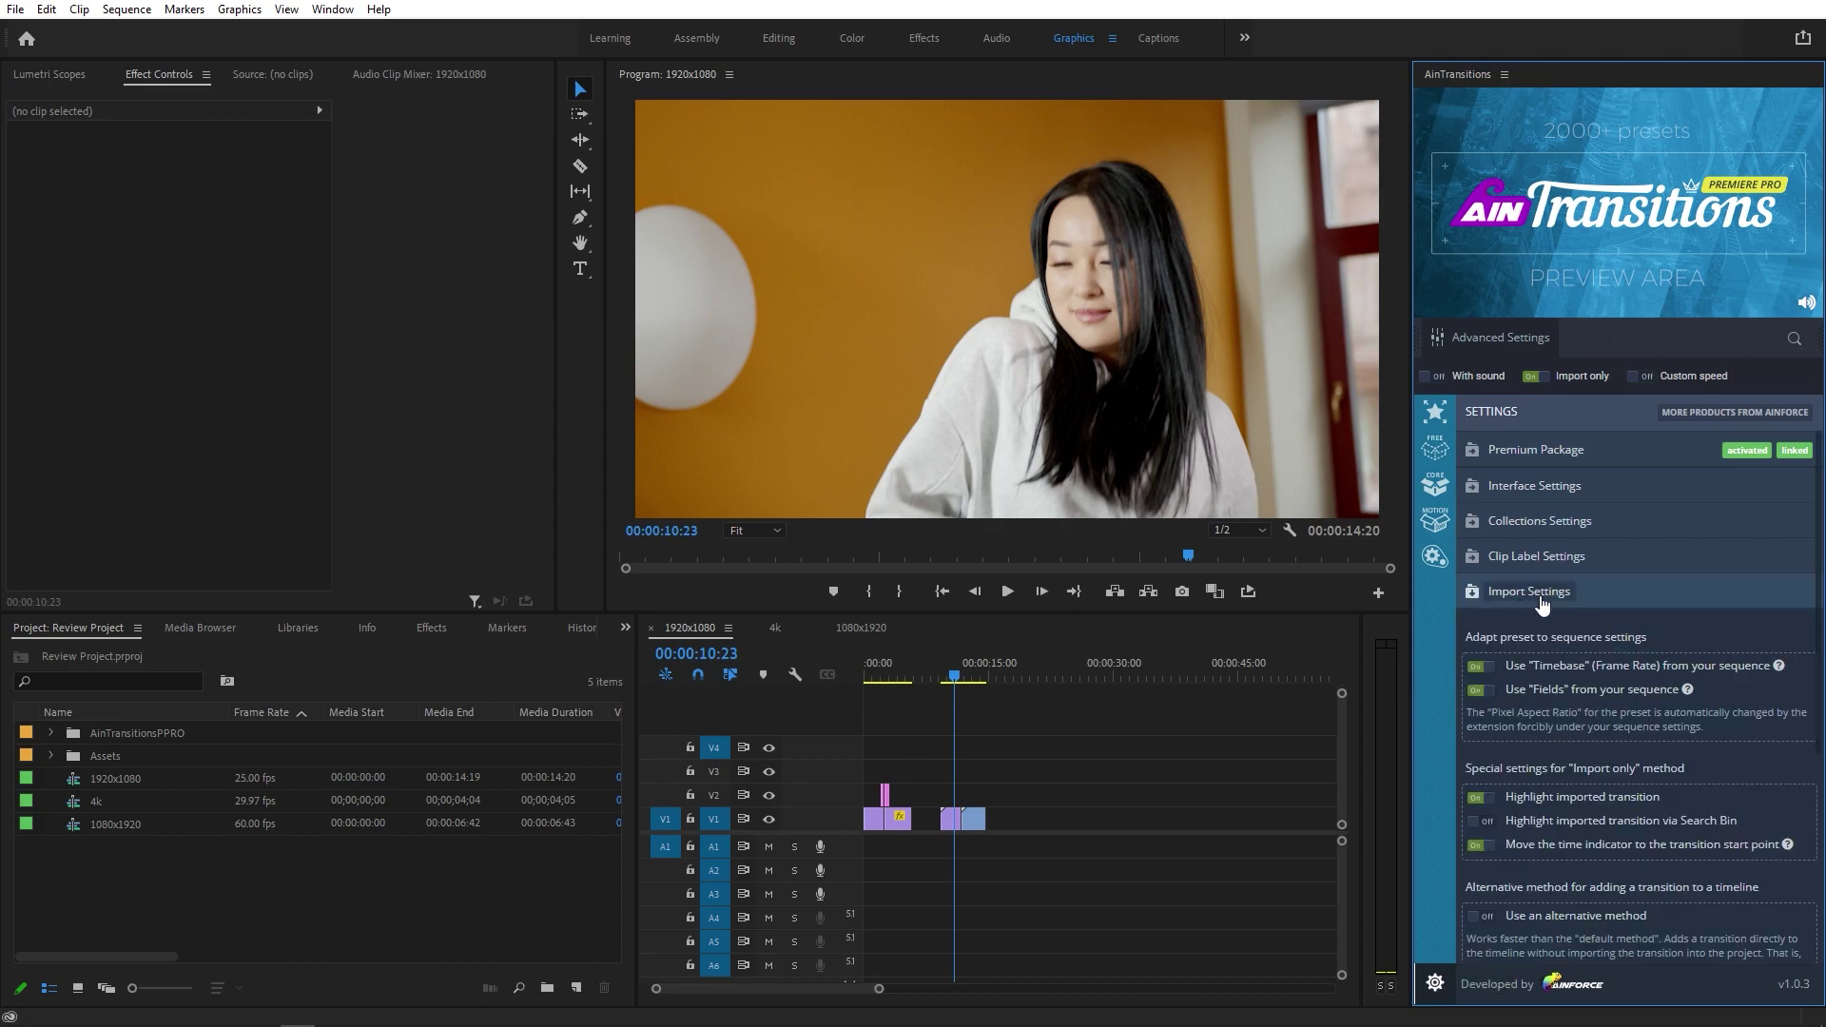
scroll(1658, 687, down, 1)
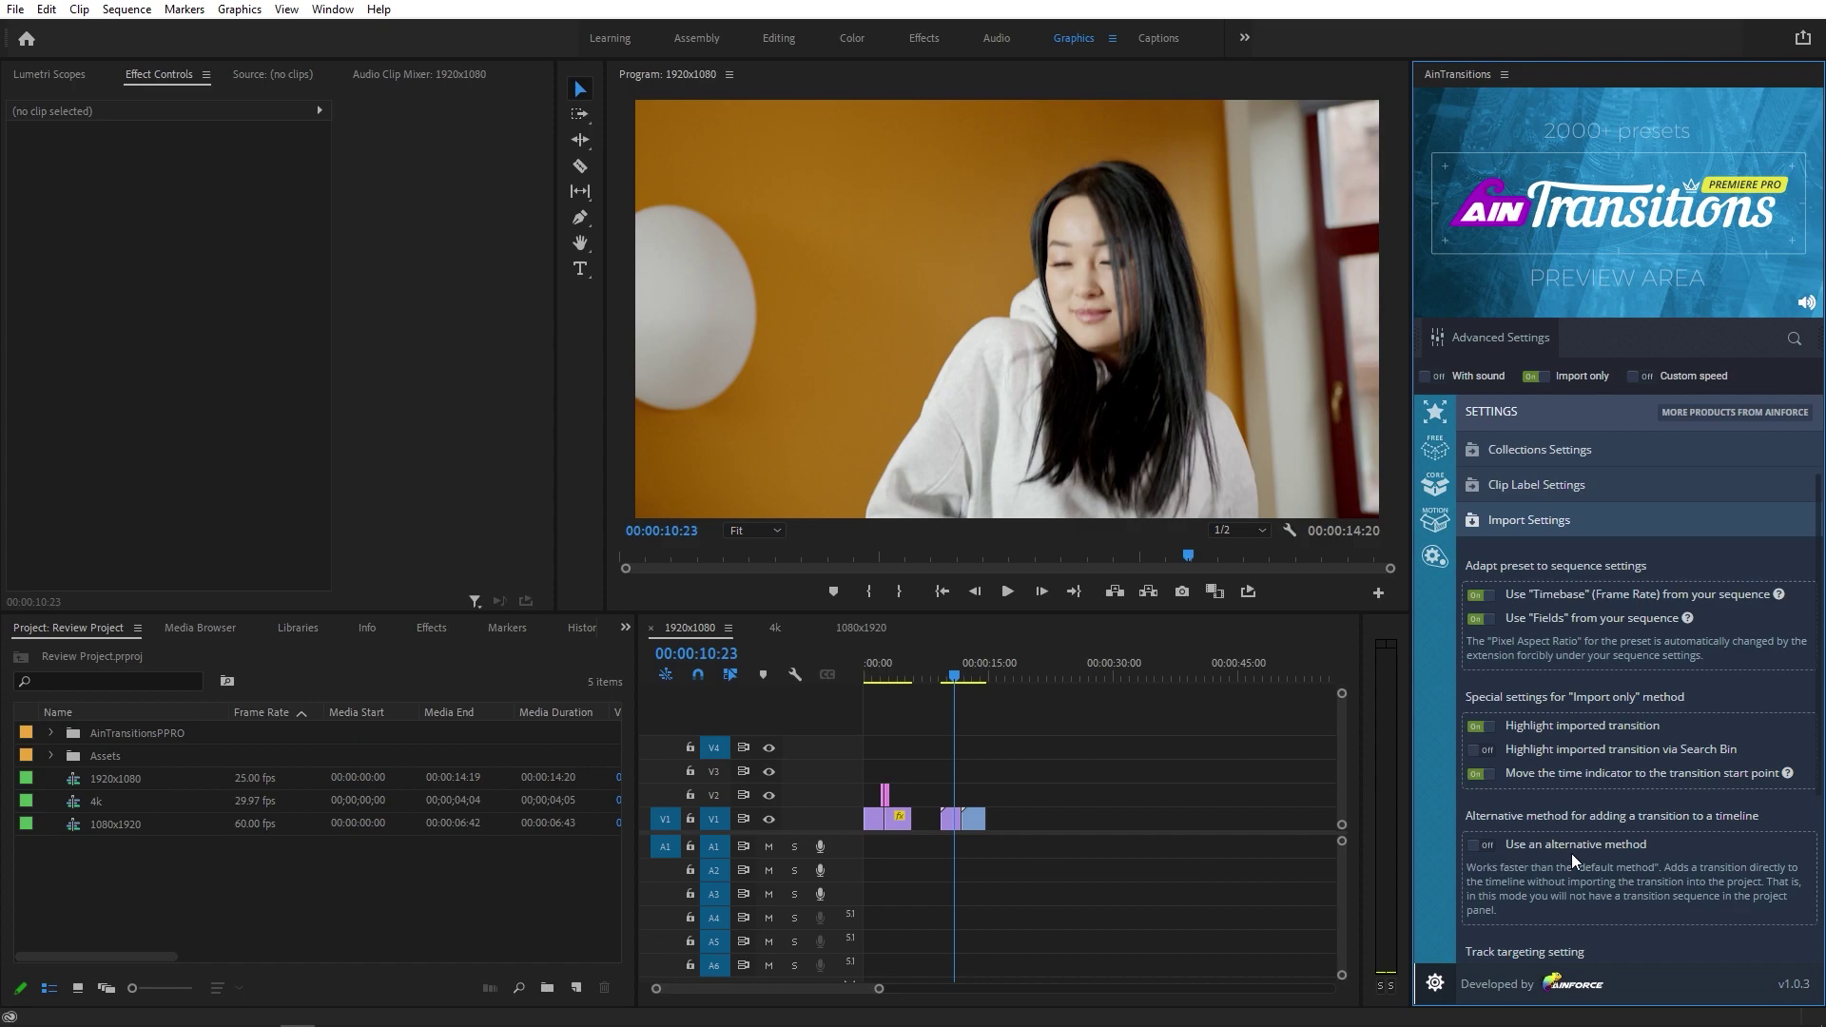
click(1482, 845)
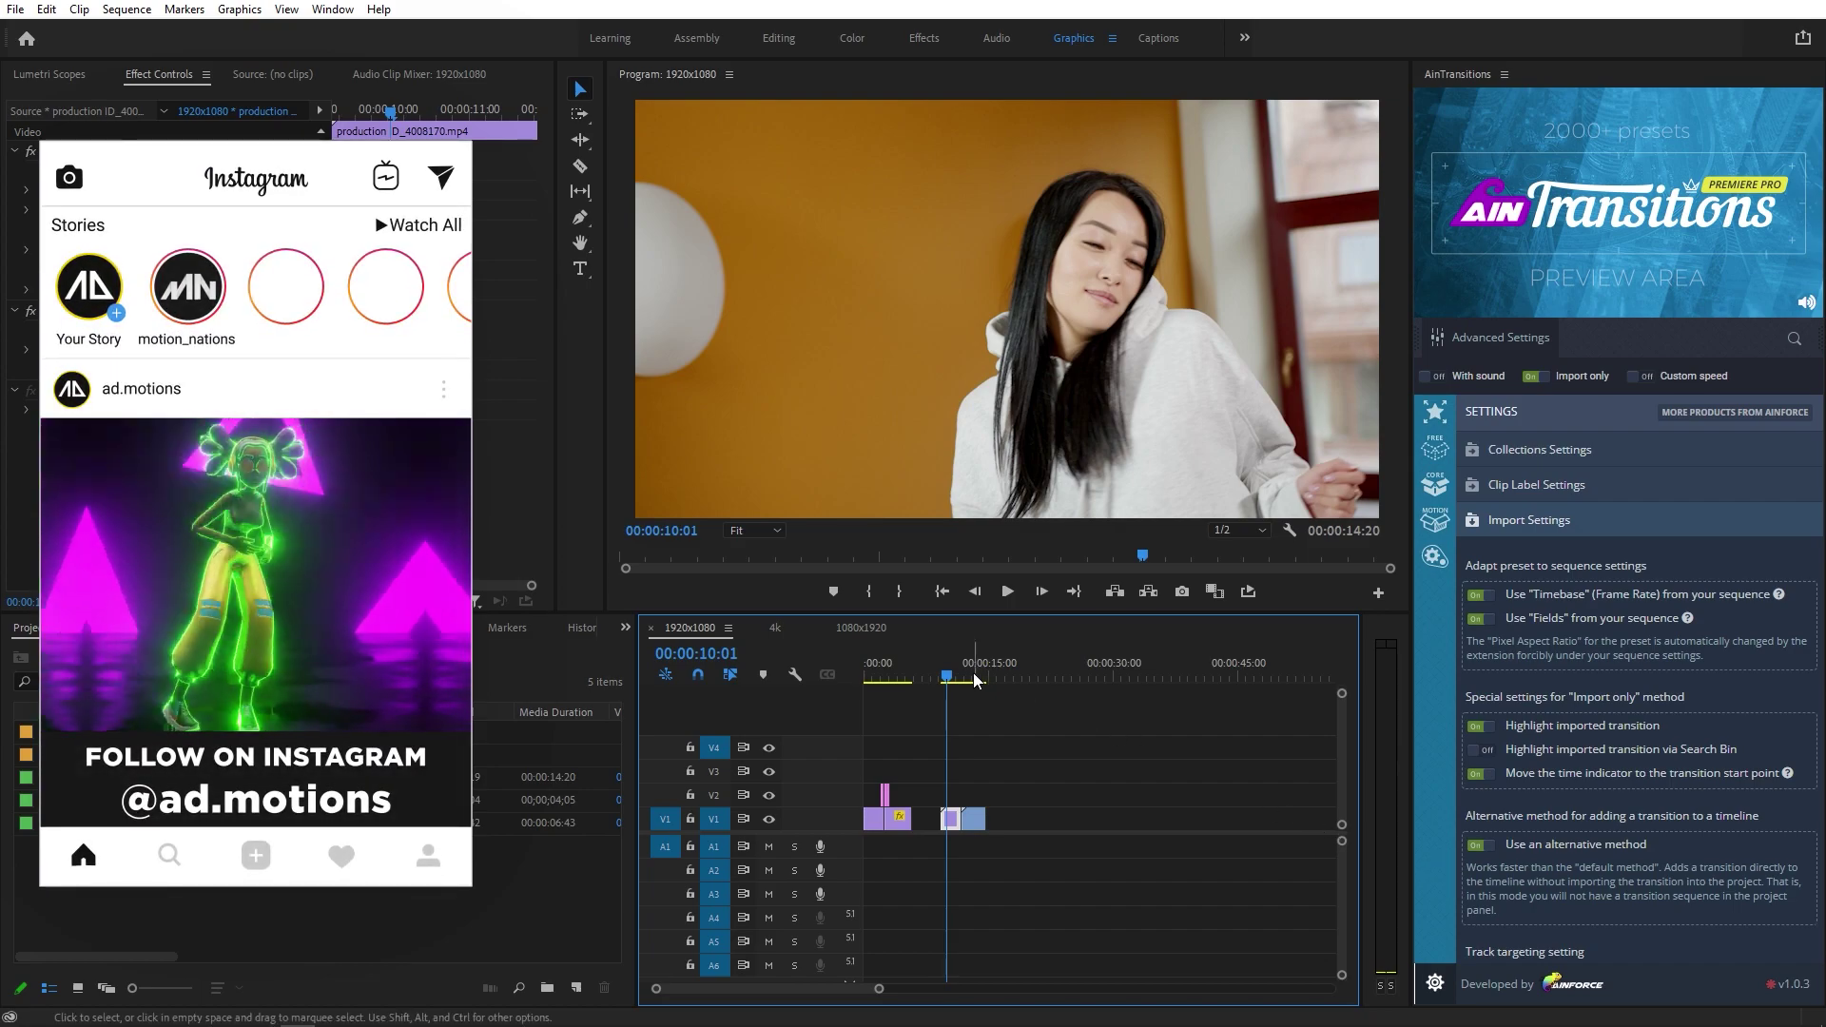
- Review the transition by scrubbing to 10:18 and playing through to 11:21
click(956, 676)
click(953, 676)
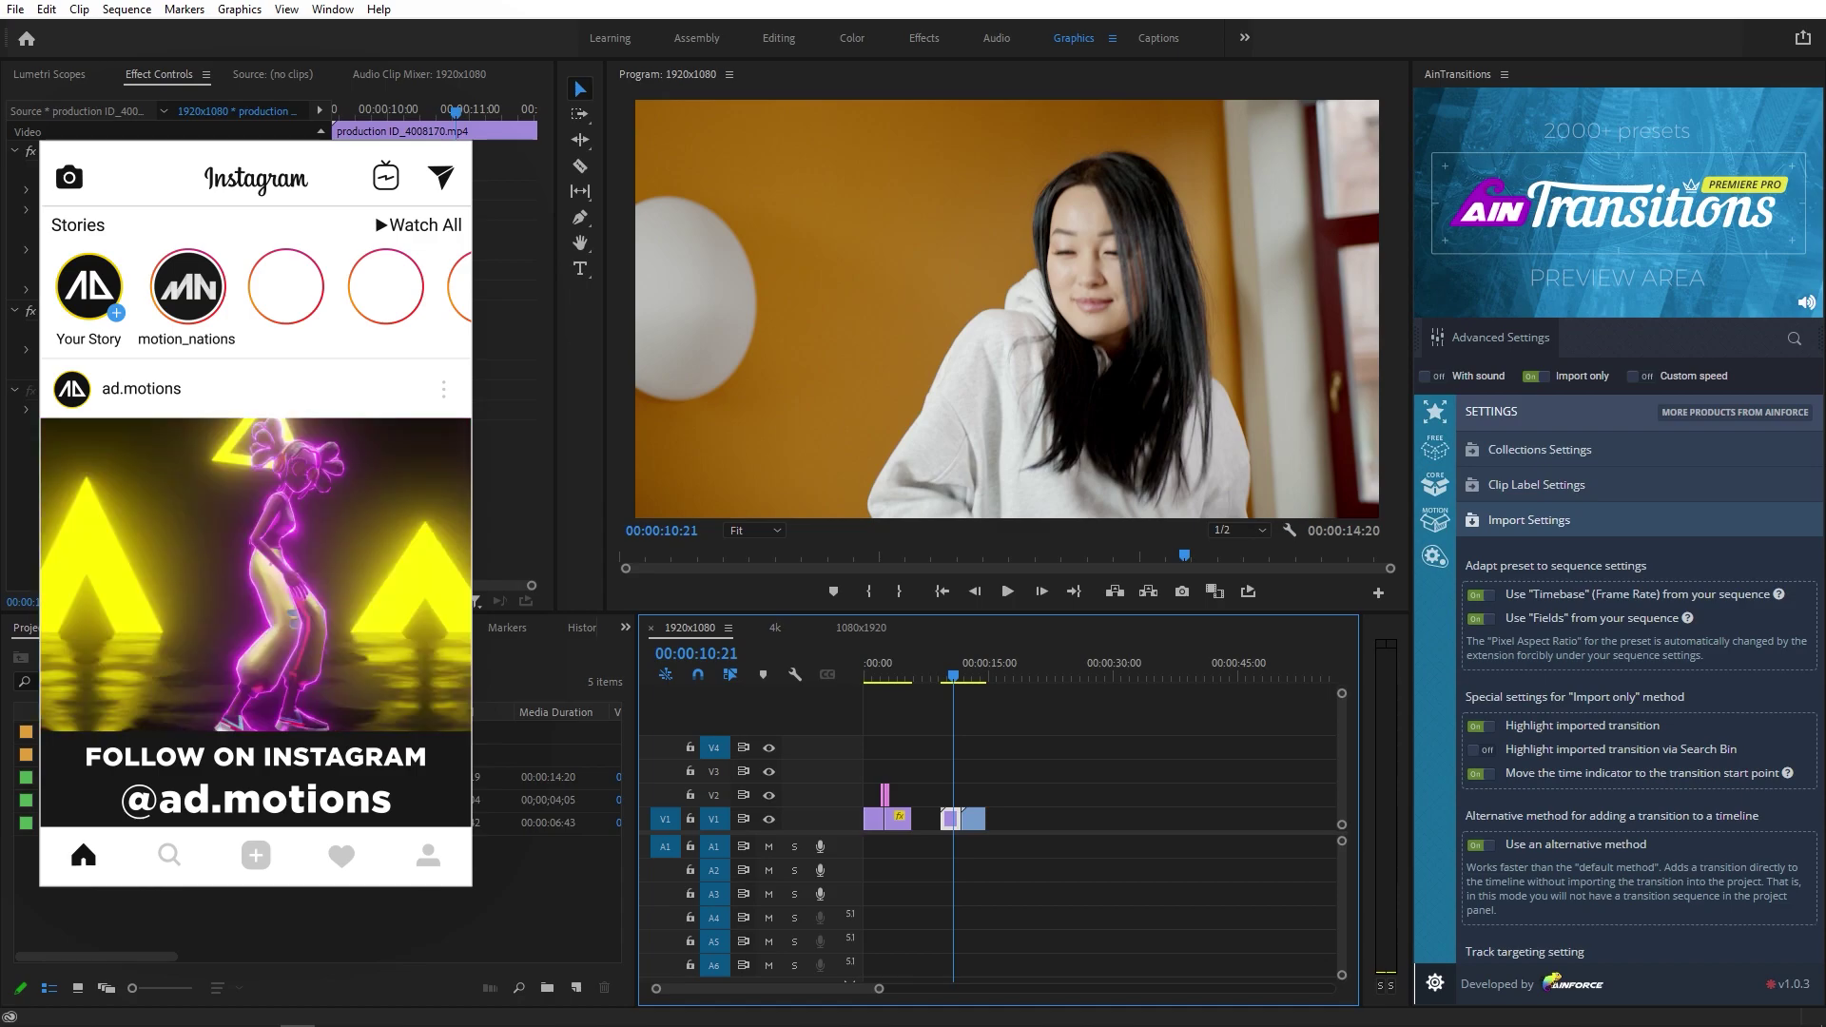
key(Left)
key(Left)
key(Left)
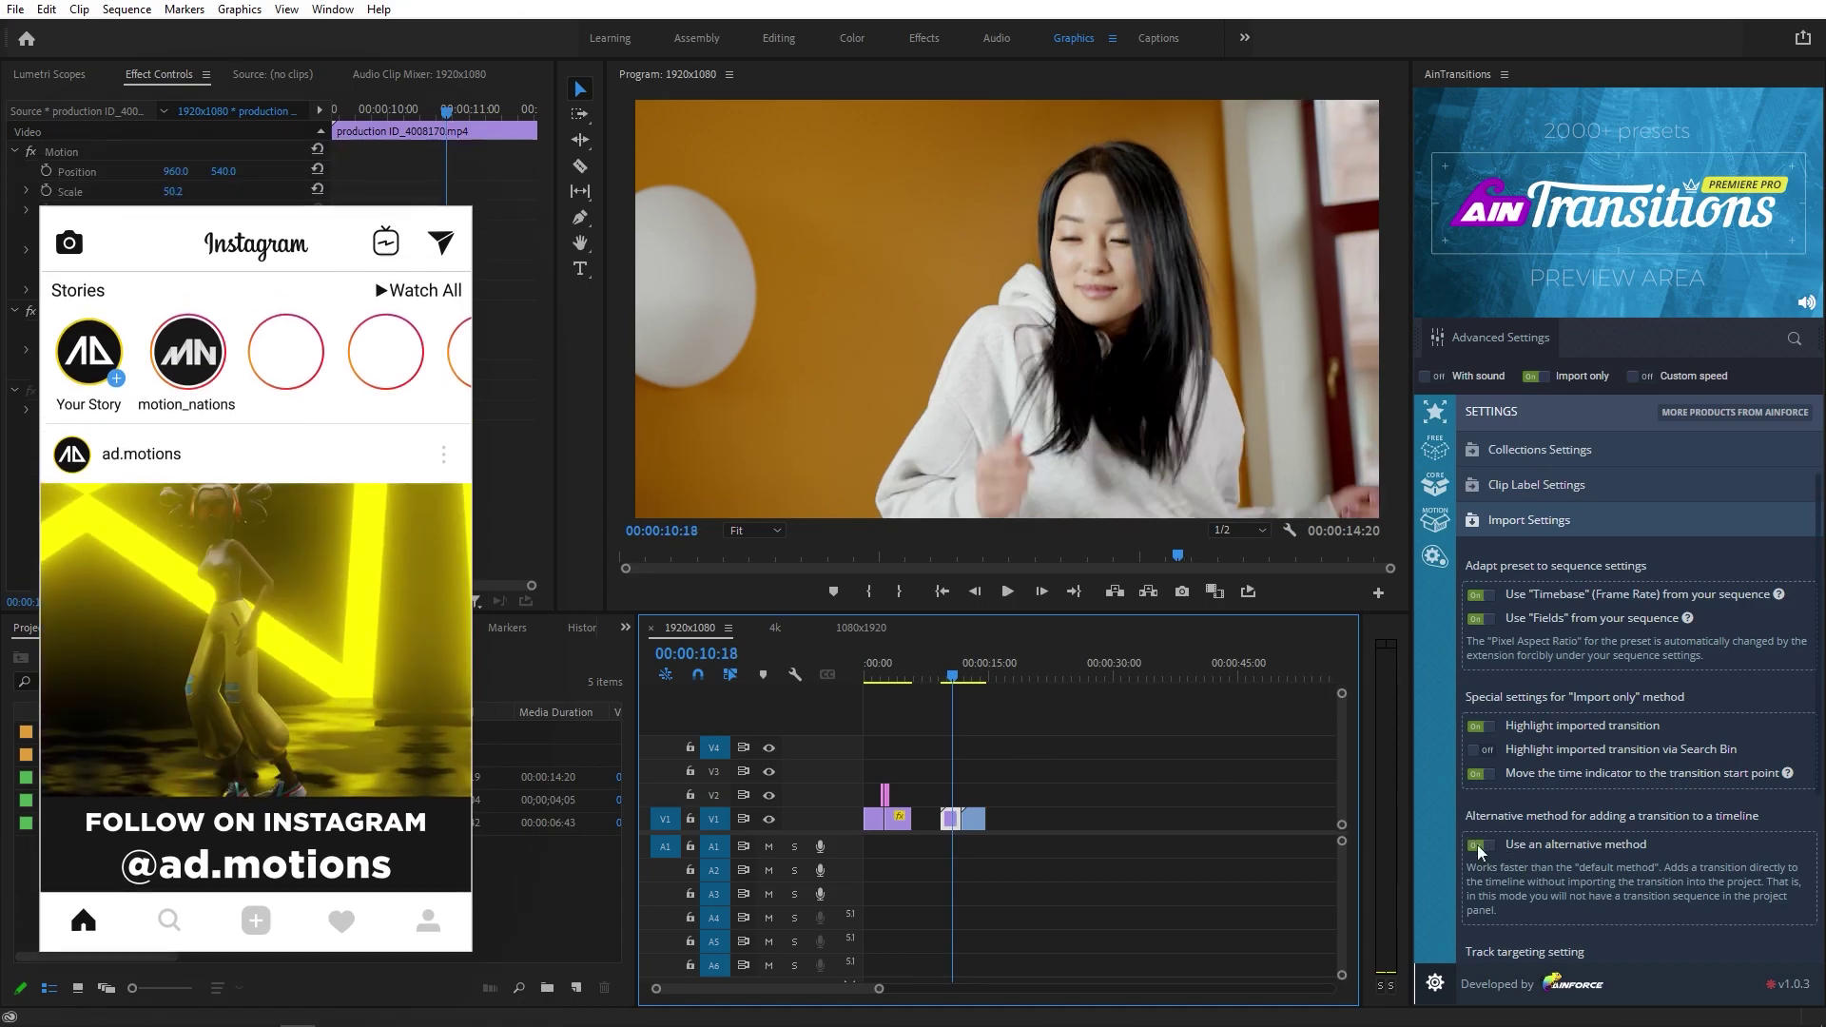
key(space)
click(1268, 795)
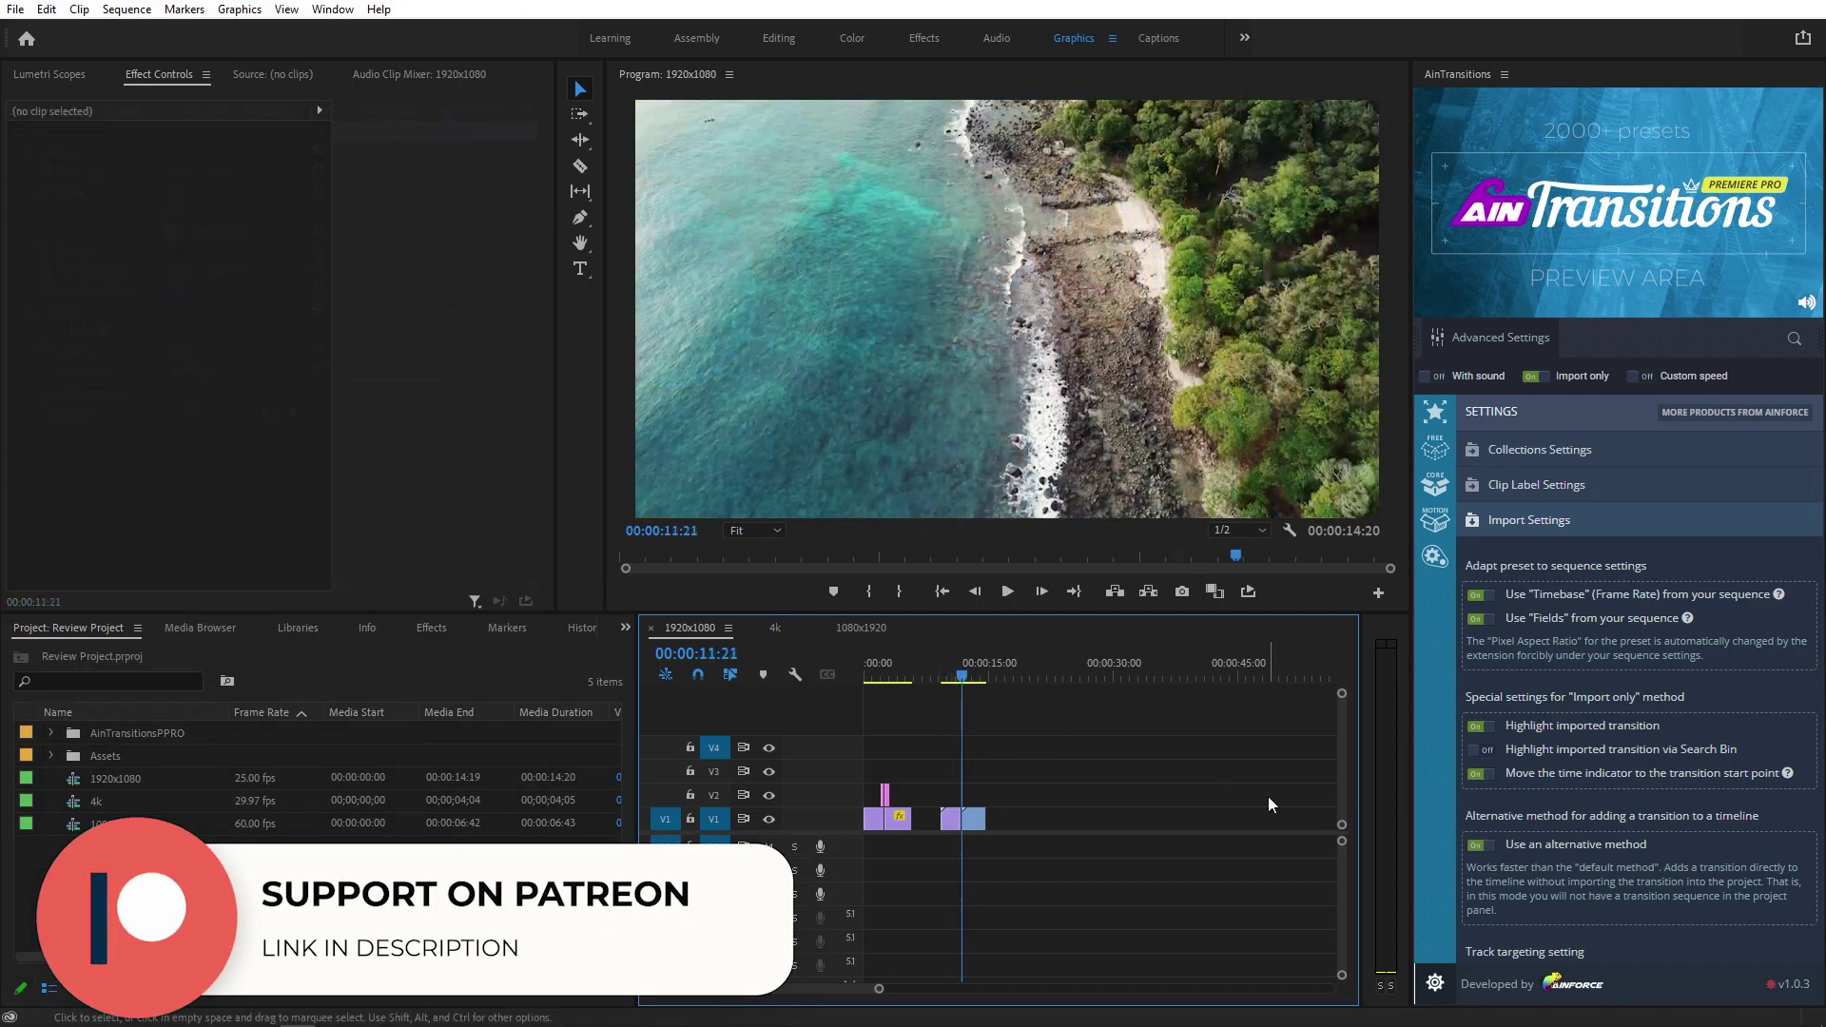